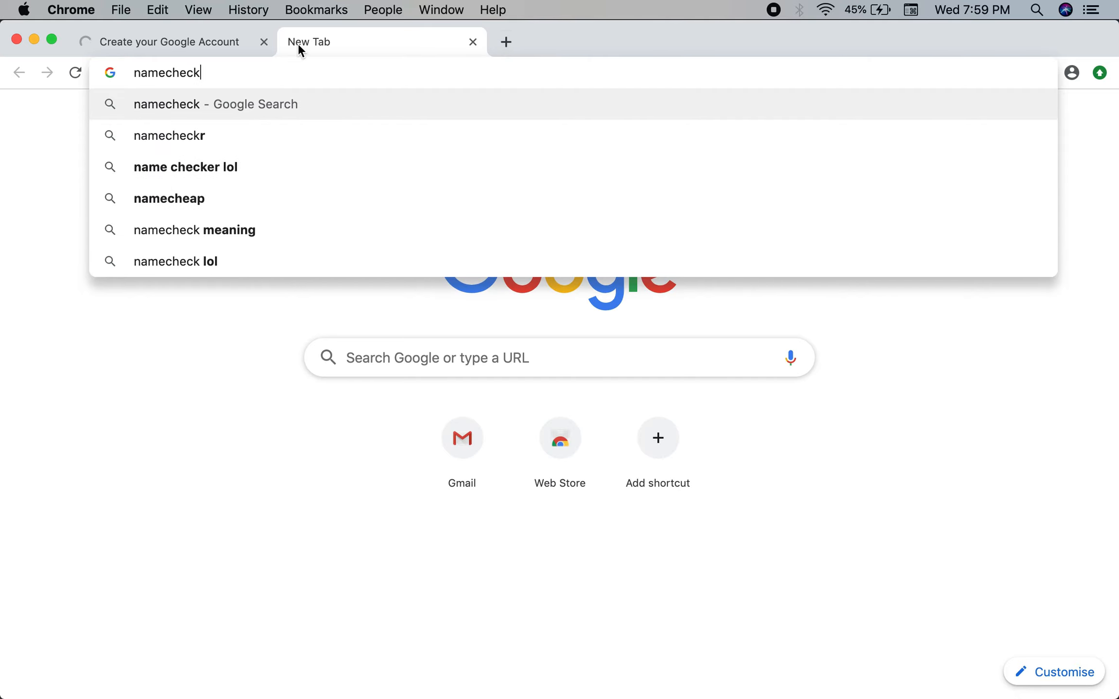
Check the brand name ForEverythingCopy on namecheckr.com.
key(Return)
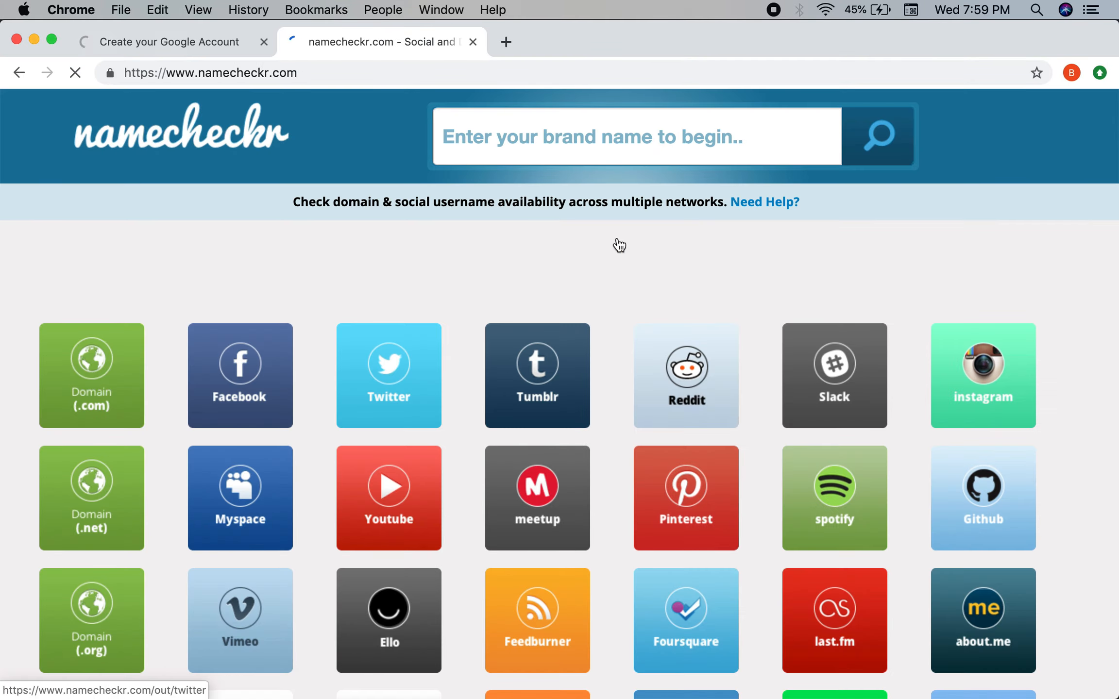
click(540, 120)
text(ForEverythingCopy)
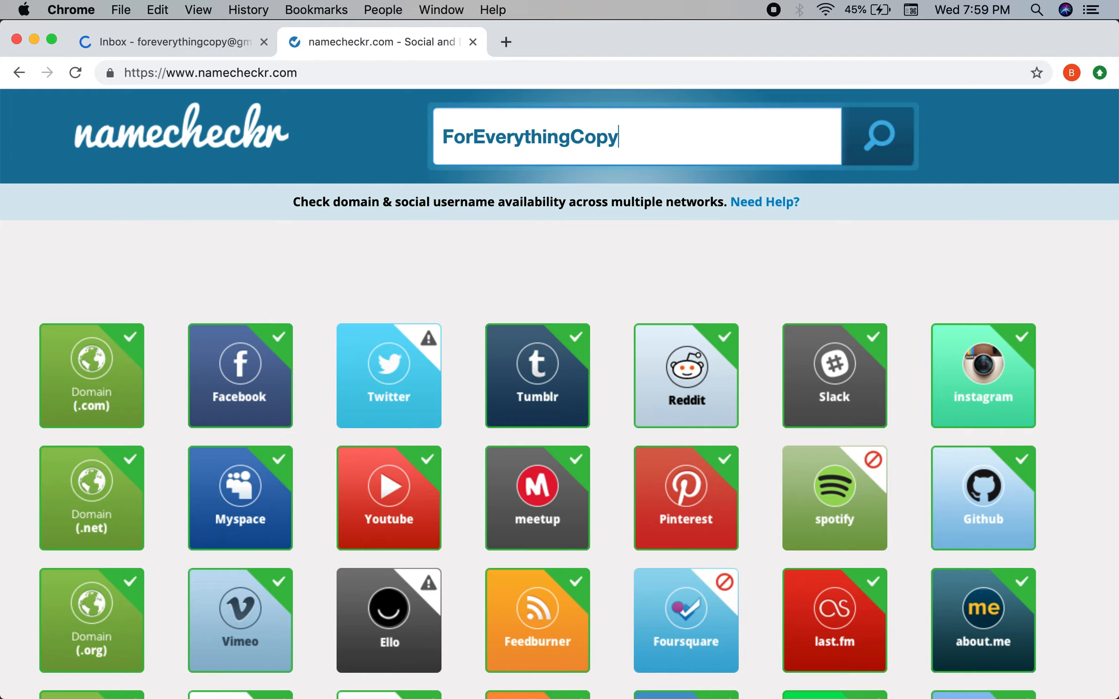
Close the namecheckr tab, finish Gmail's welcome dialog with the Default view, and start a blank tab.
click(477, 44)
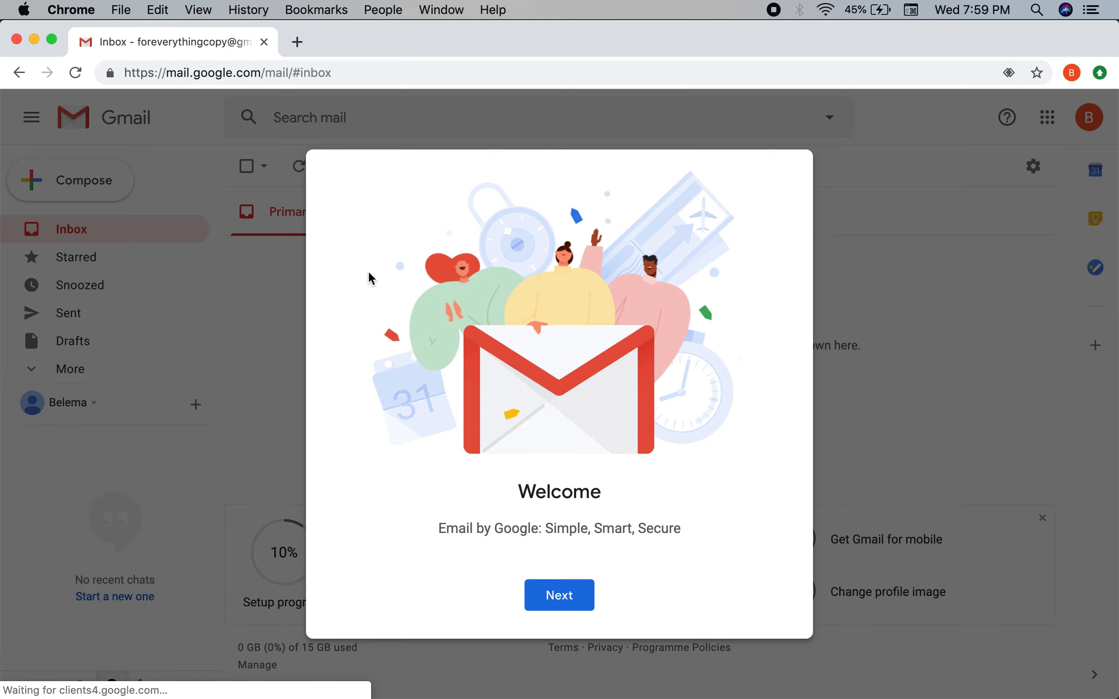
click(559, 598)
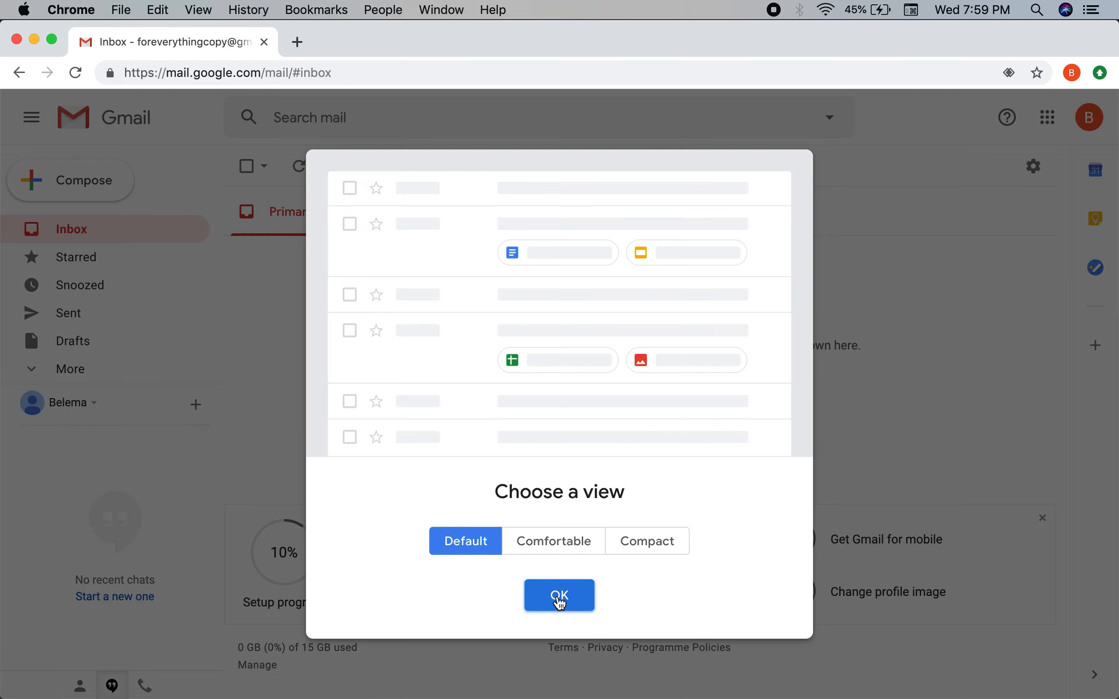
click(558, 597)
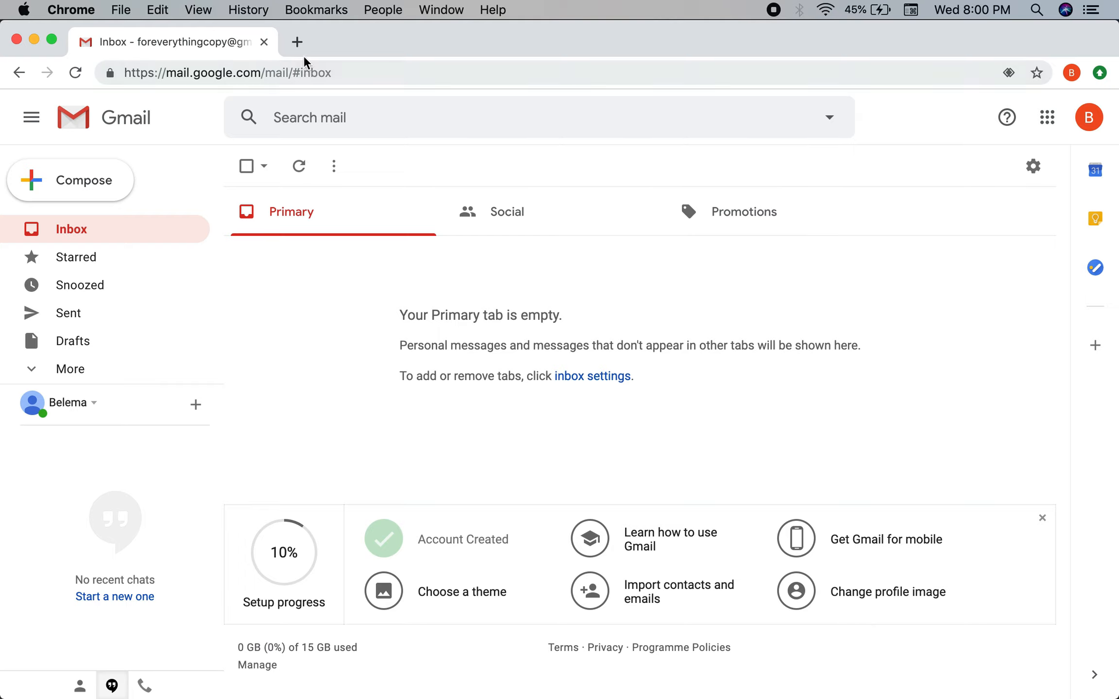
click(298, 42)
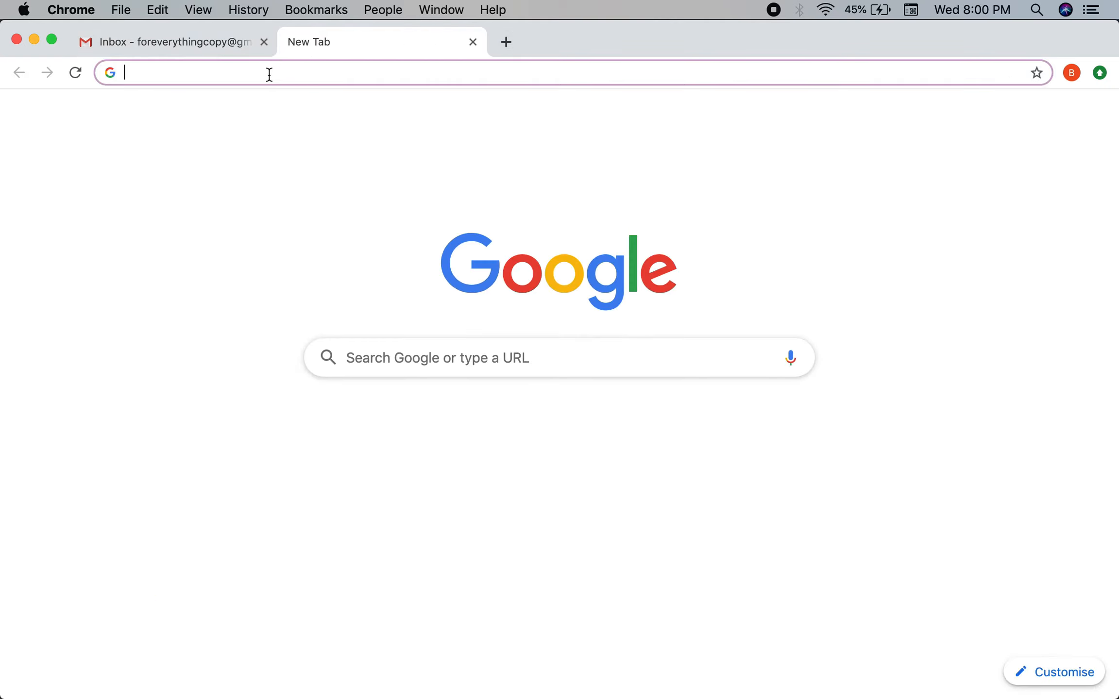
Load calendly.com and open the Google welcome email in Gmail.
text(calendly.c)
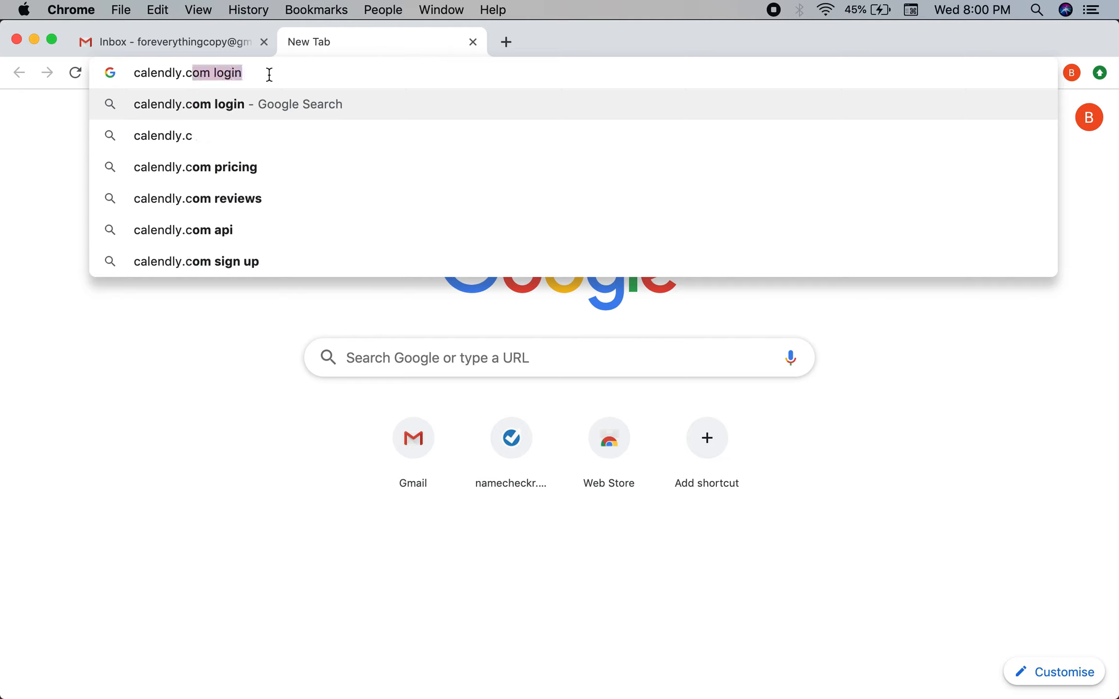
text(om)
key(Return)
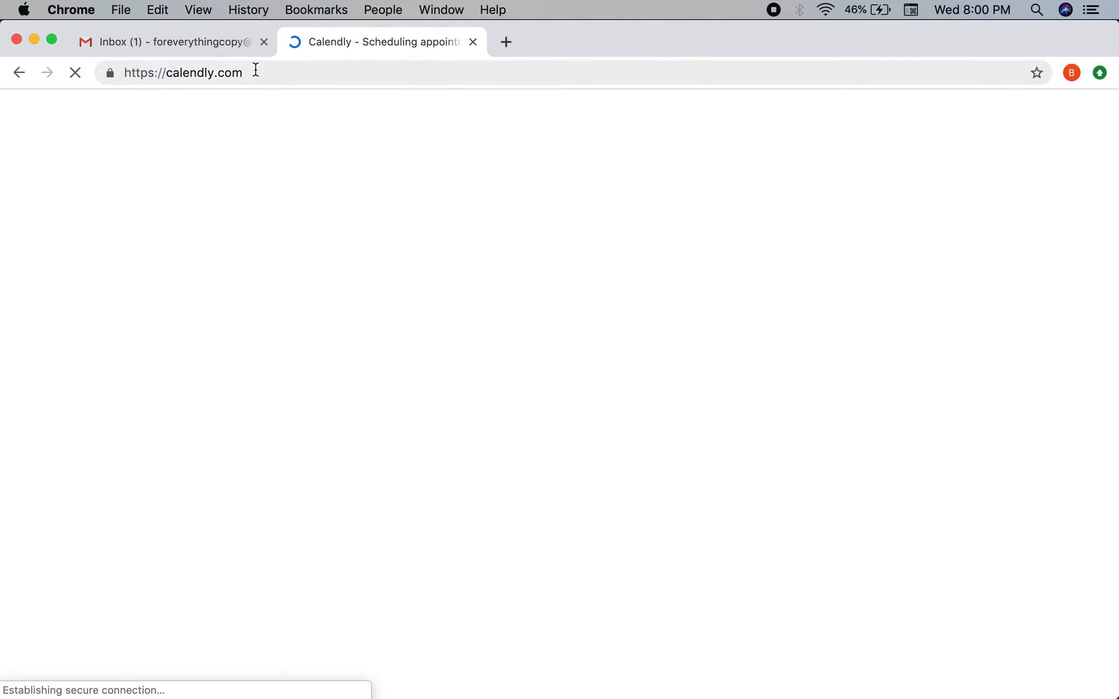
click(228, 44)
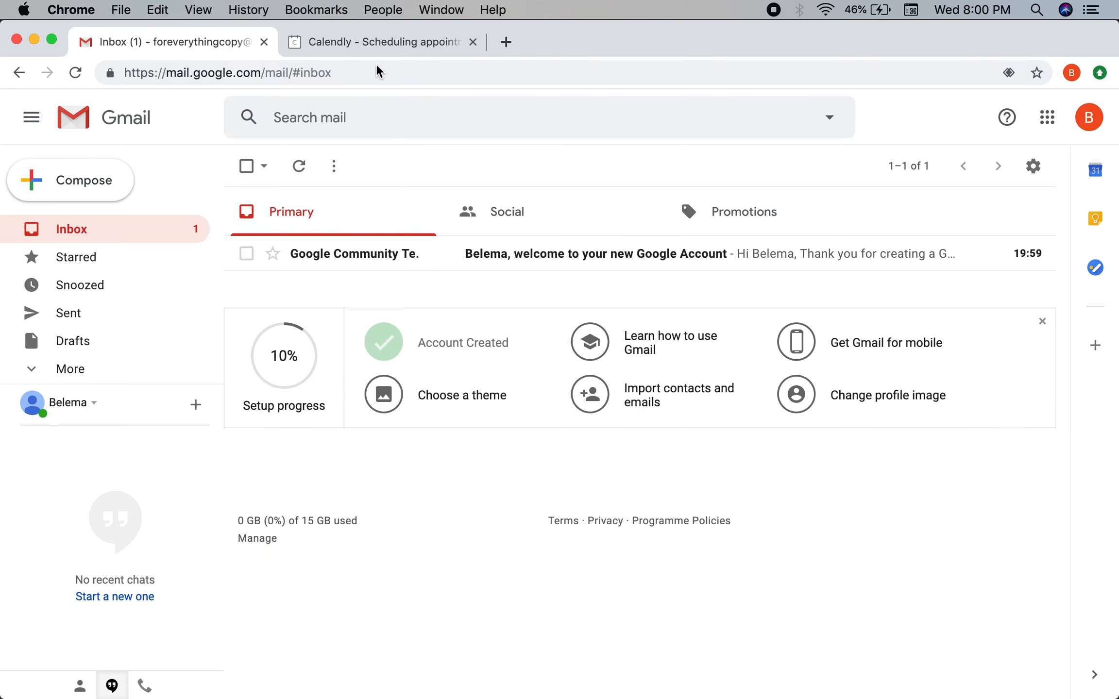
click(346, 255)
click(331, 39)
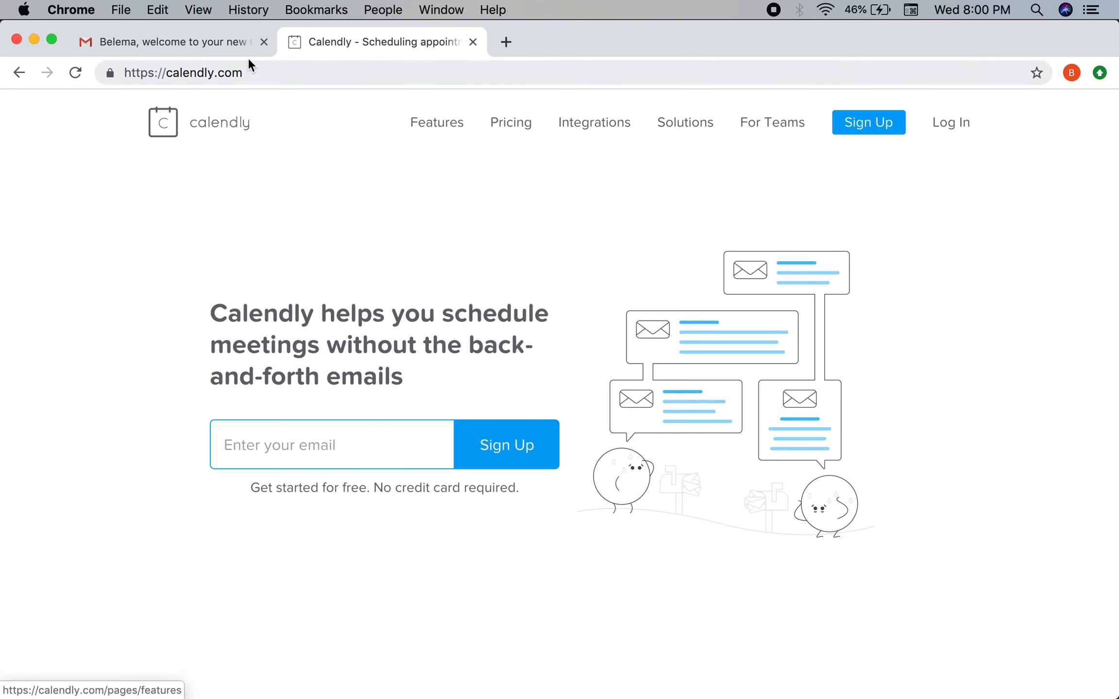
click(239, 46)
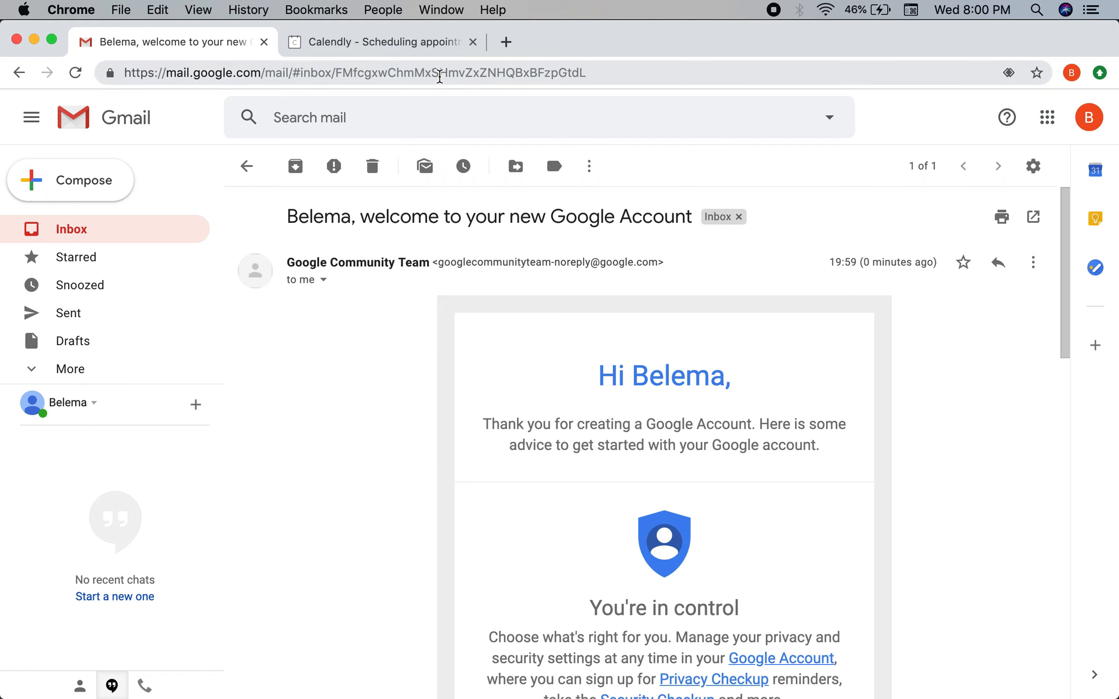
Open calendar.google.com in a new tab, then return to the Calendly tab.
click(439, 74)
text(calend)
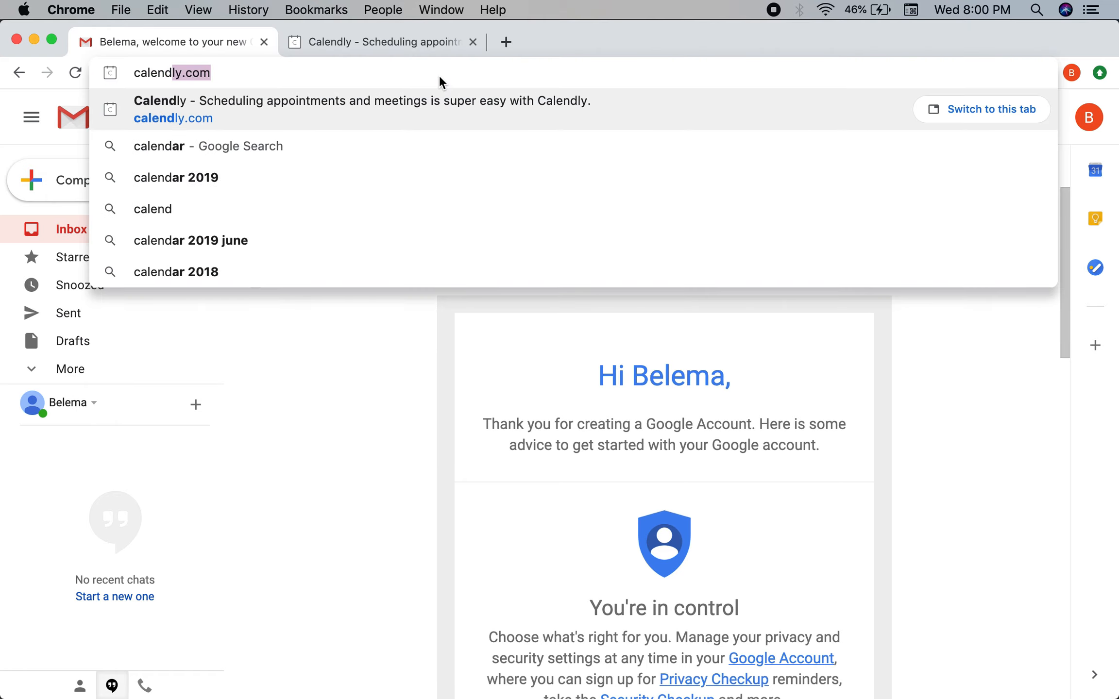
key(super+t)
text(calendar)
text(.cgd)
key(BackSpace)
key(BackSpace)
key(BackSpace)
text(ggog)
key(BackSpace)
key(BackSpace)
key(BackSpace)
text(og)
key(BackSpace)
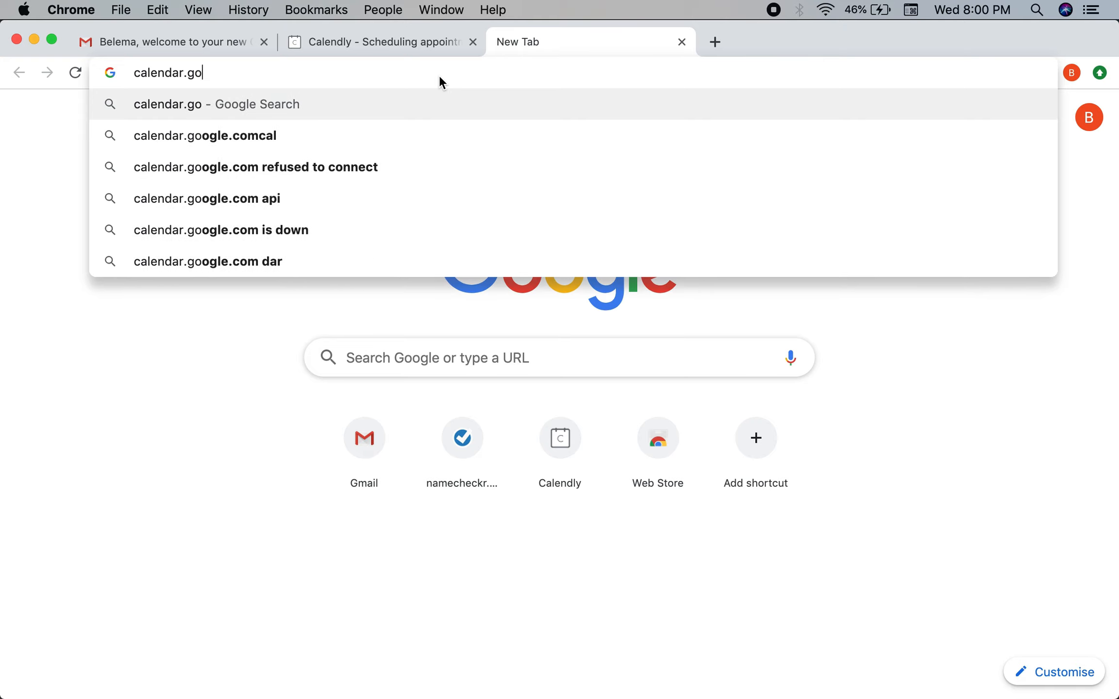
text(ogle.com)
key(Return)
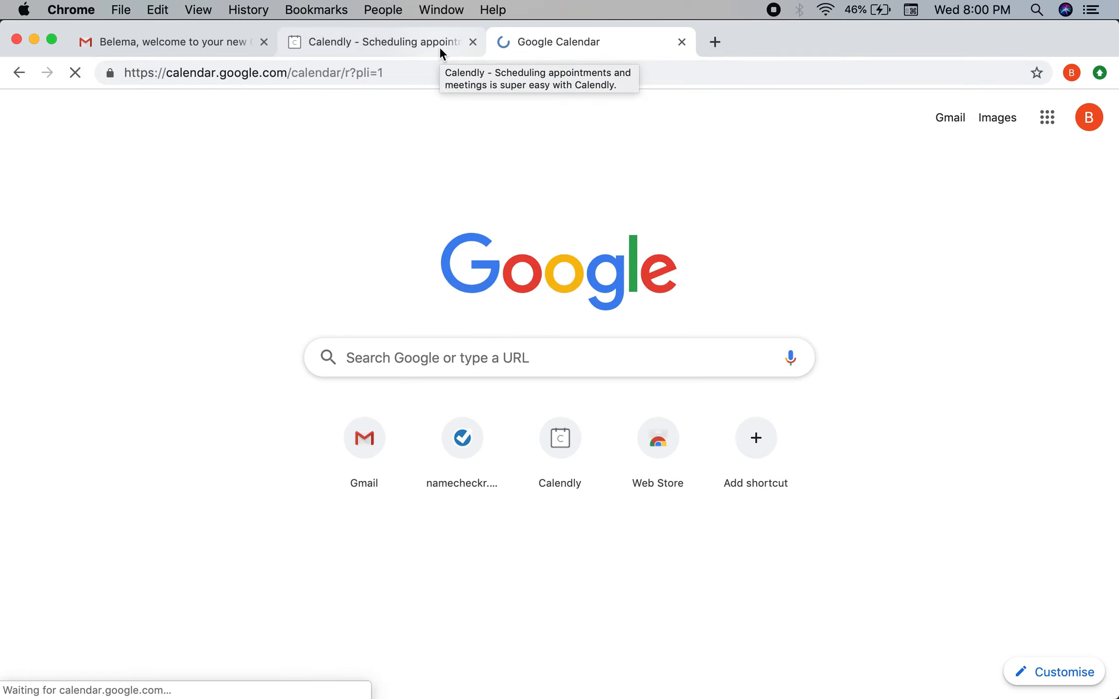
click(426, 42)
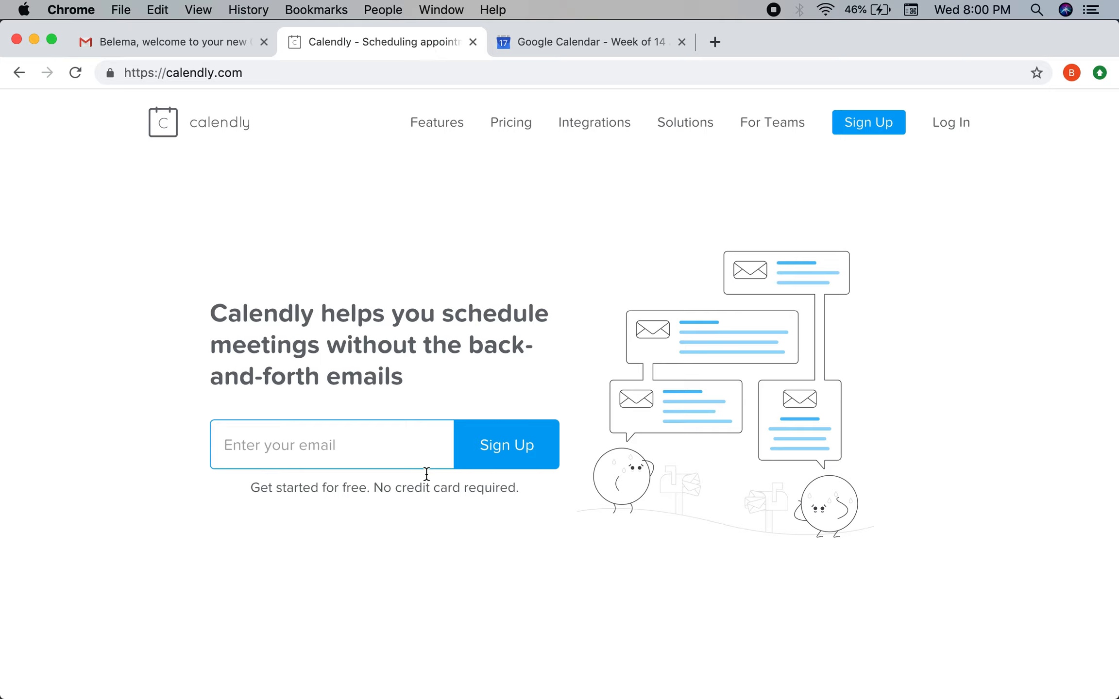
Submit the new Gmail address on Calendly's home page and pick sign-up with Google.
scroll(736, 614, down, 10)
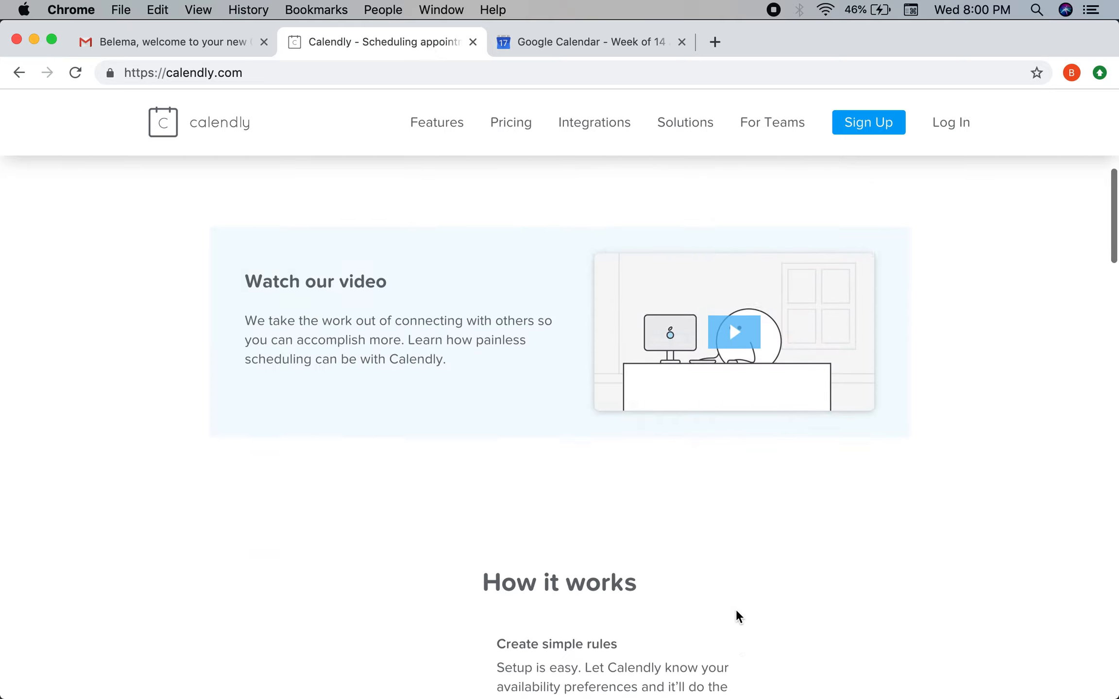
scroll(737, 616, up, 5)
scroll(737, 615, down, 20)
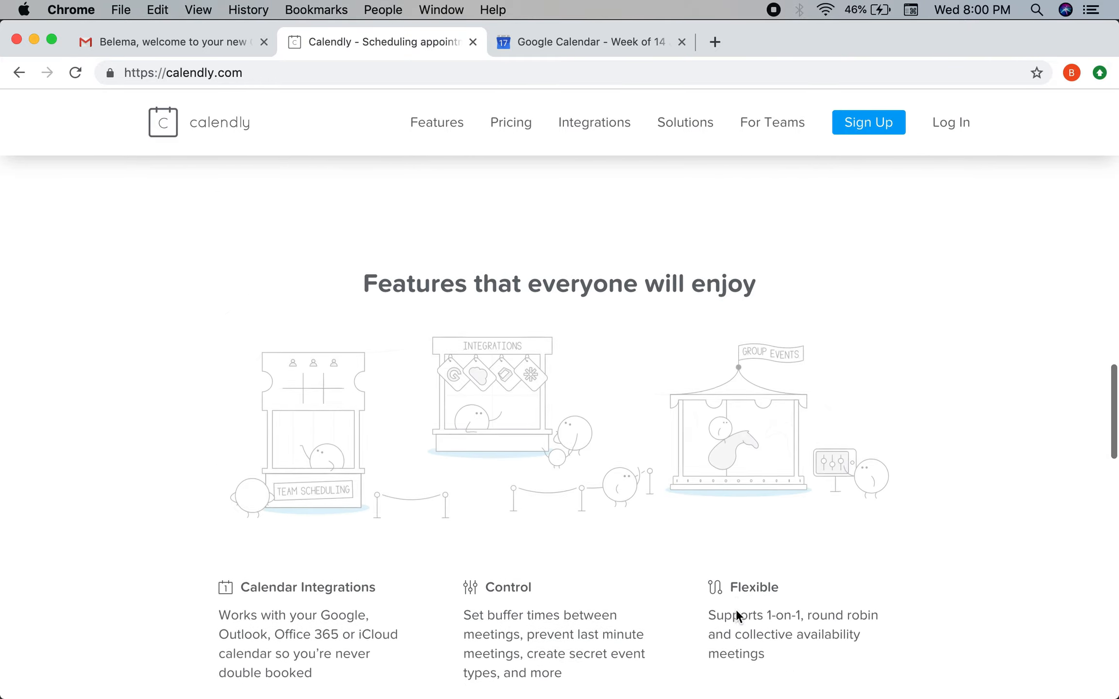
scroll(736, 615, up, 5)
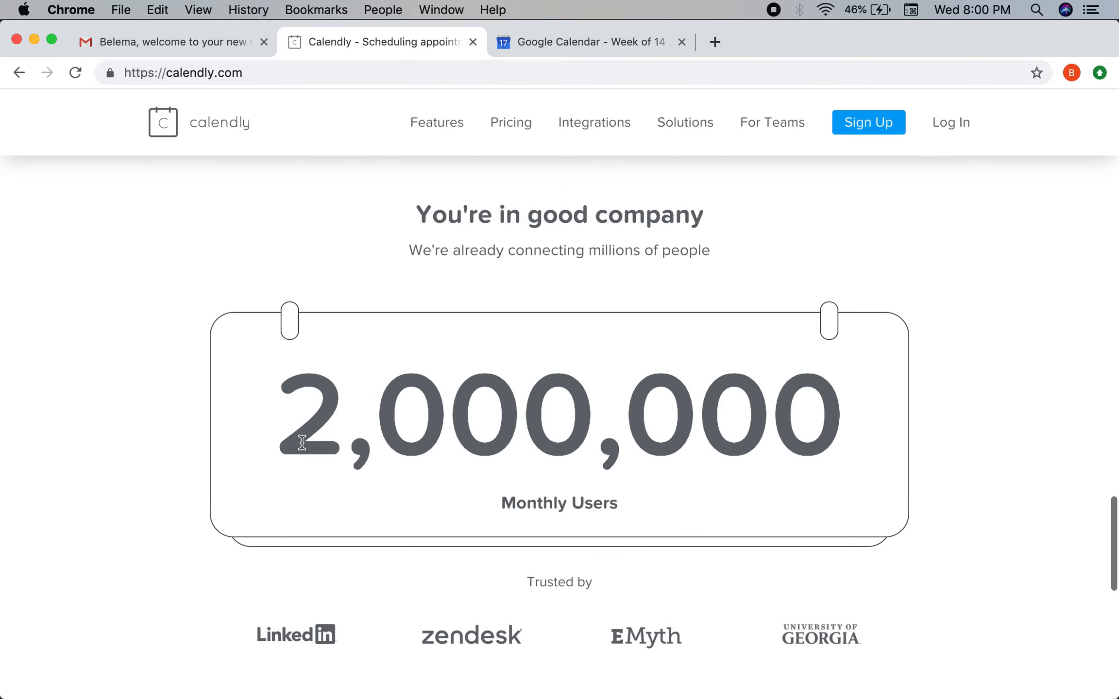
scroll(666, 530, up, 10)
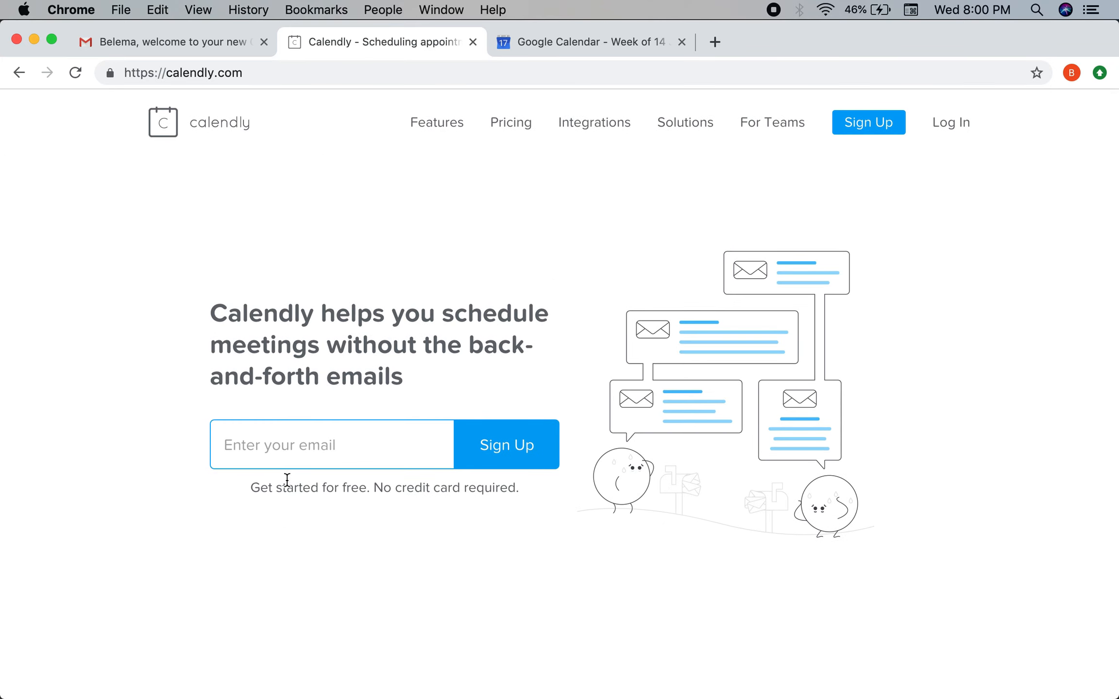
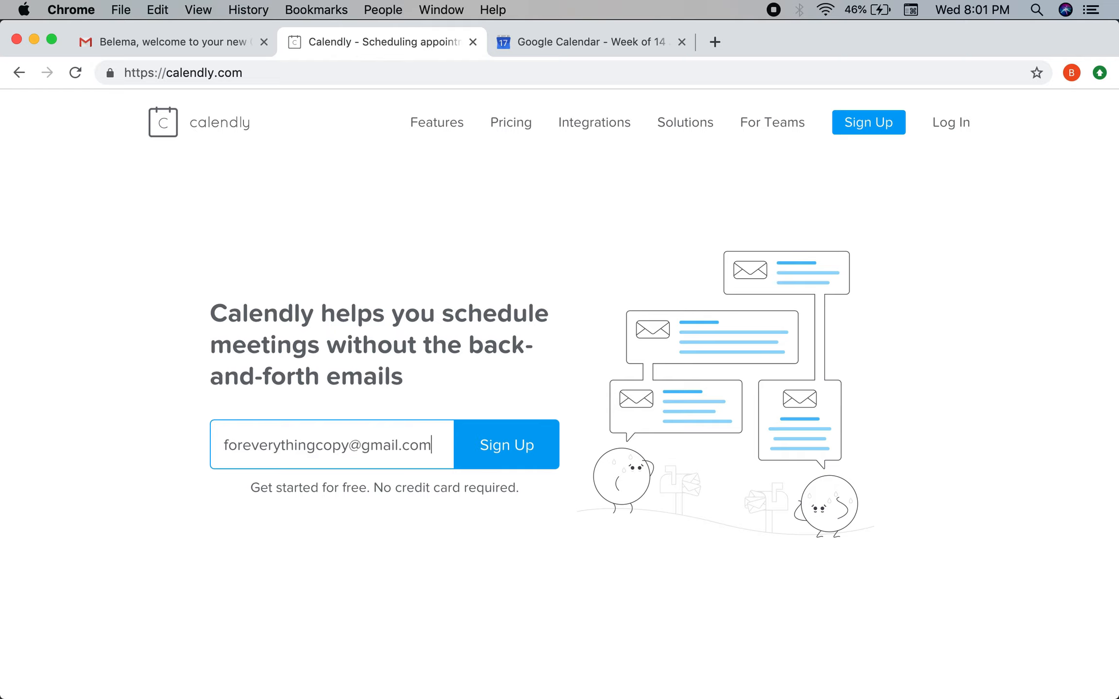
key(Return)
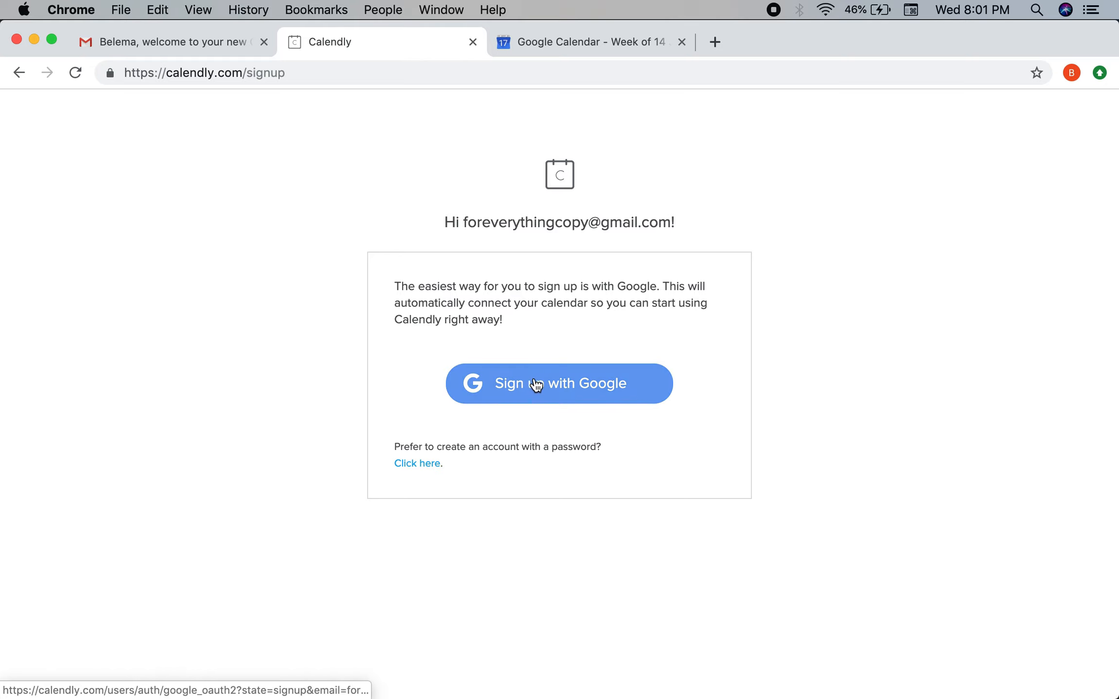
click(535, 384)
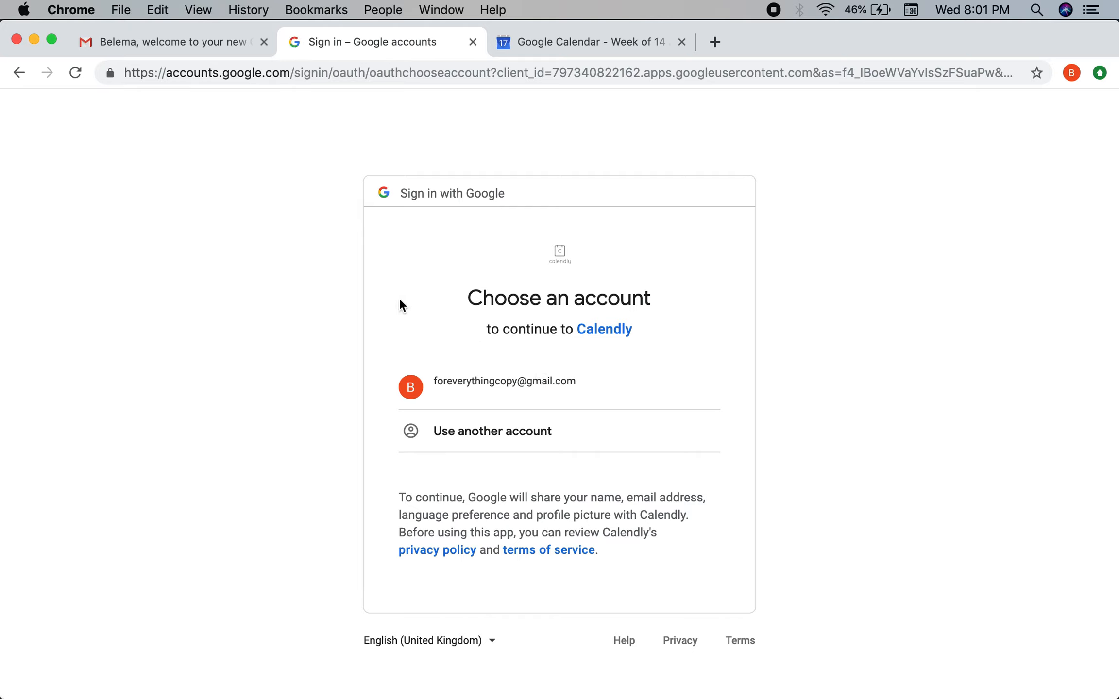
Choose the new Google account and allow Calendly to access its calendar.
click(476, 381)
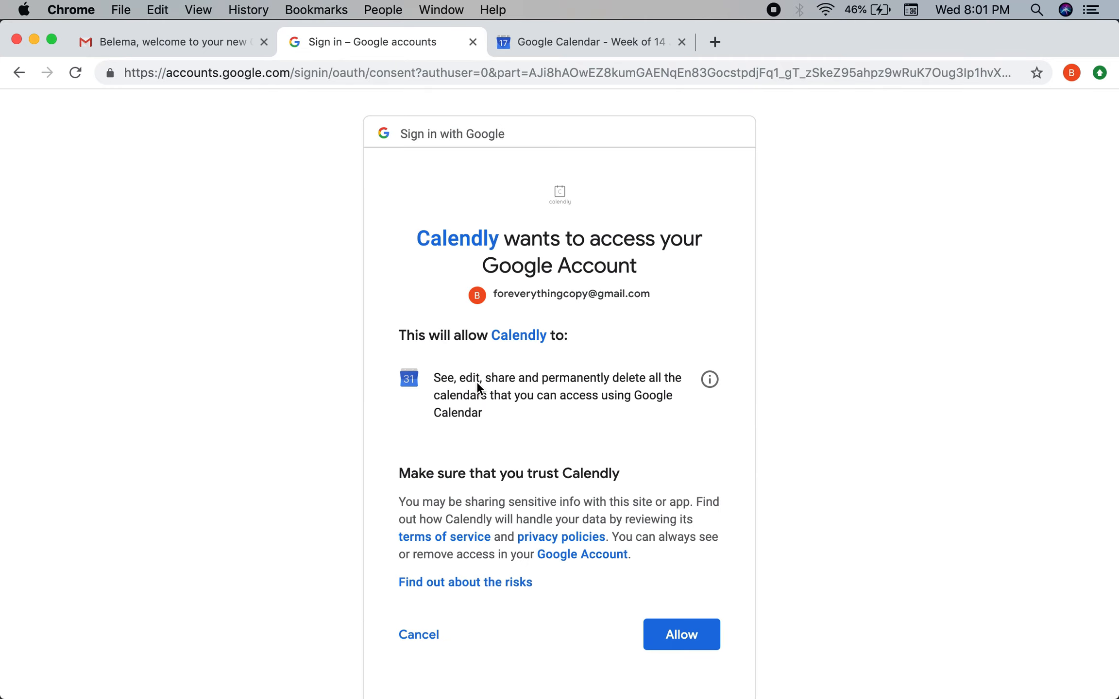
scroll(478, 384, down, 3)
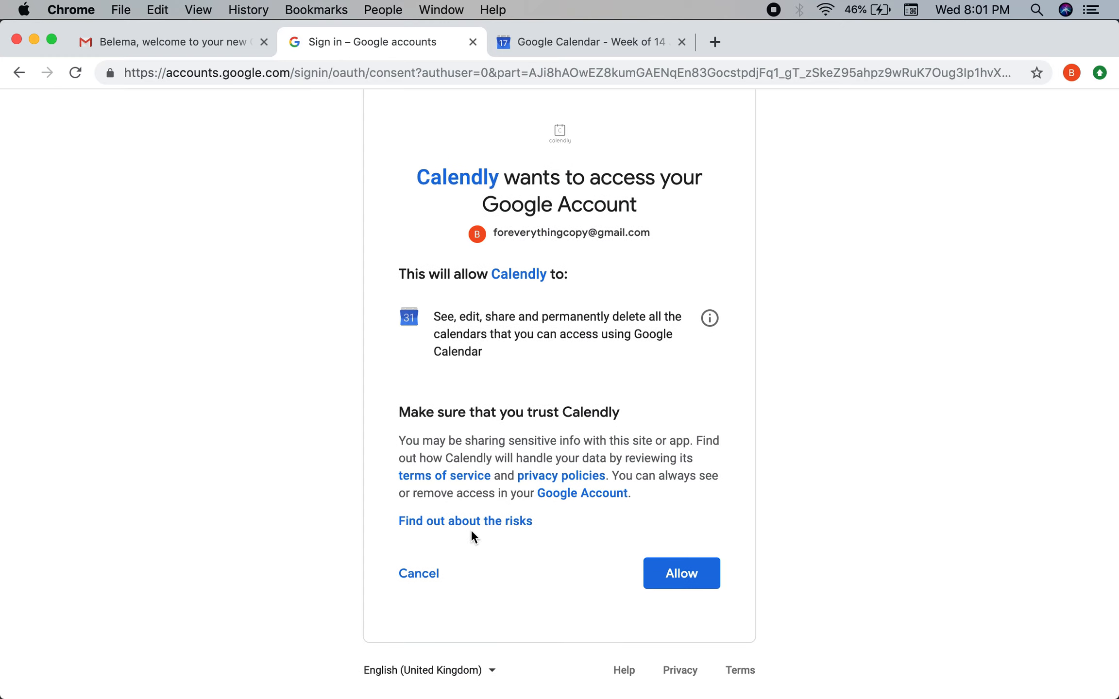
click(673, 568)
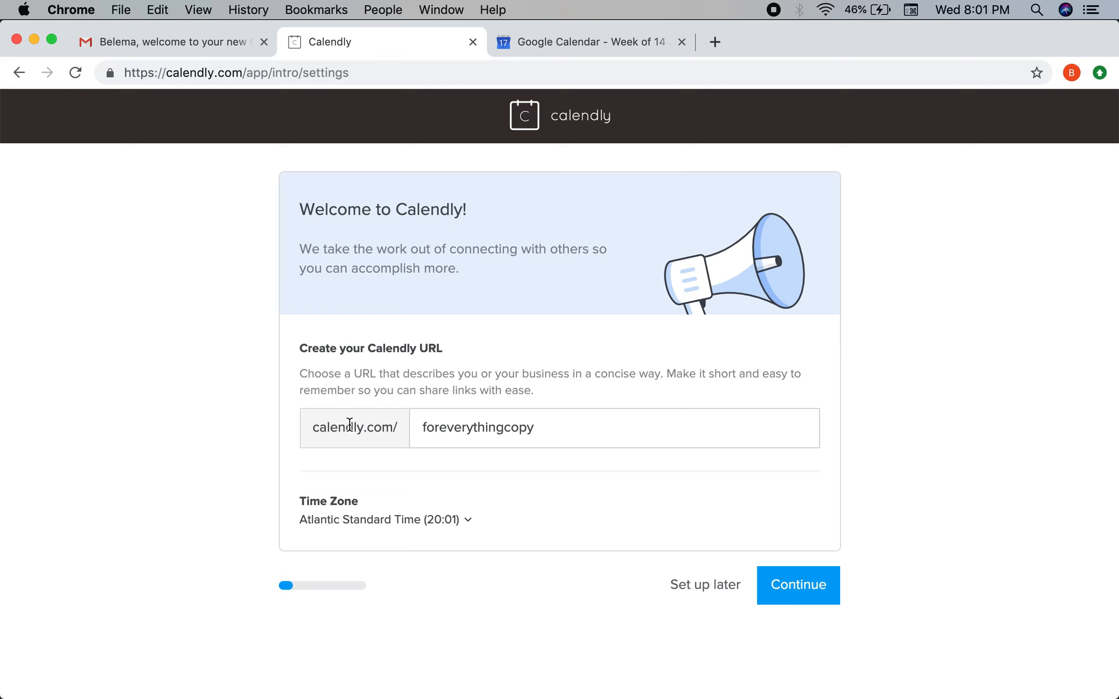
Keep the prefilled booking URL and Atlantic Standard Time zone, and continue.
drag(314, 432, 566, 426)
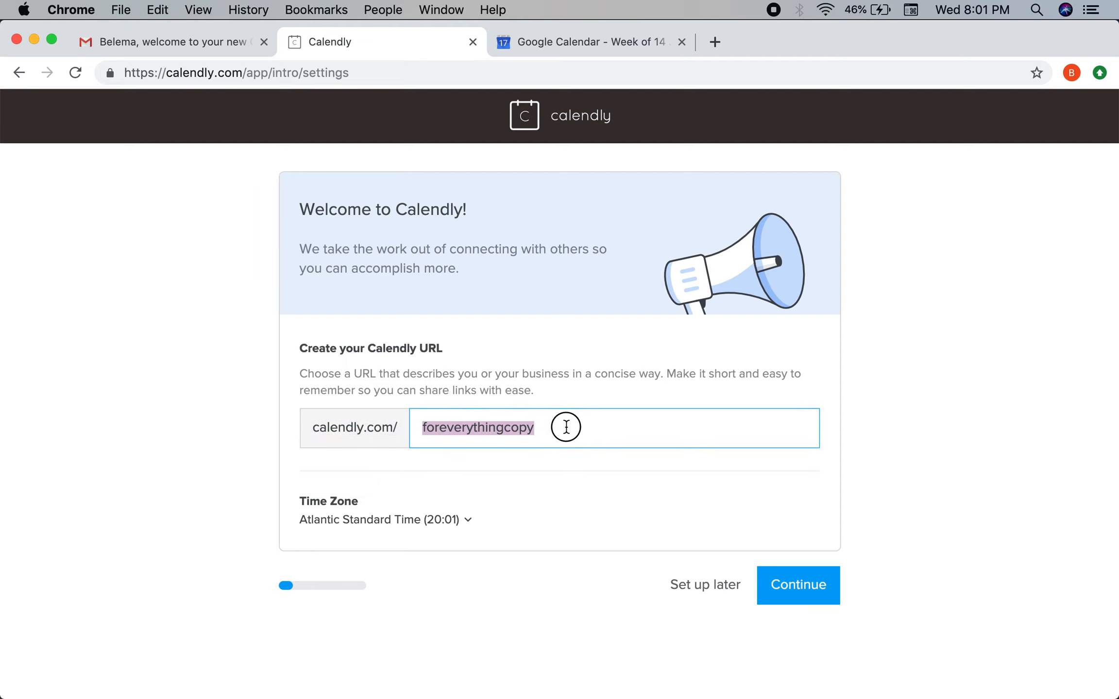
click(566, 426)
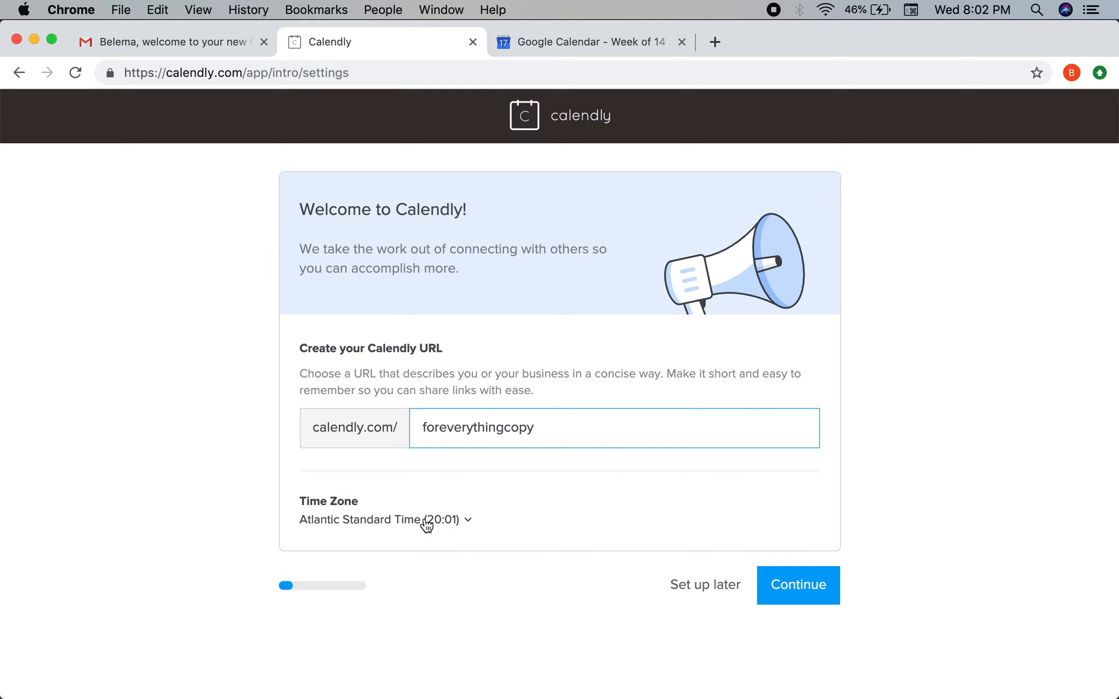
scroll(573, 483, down, 1)
click(790, 593)
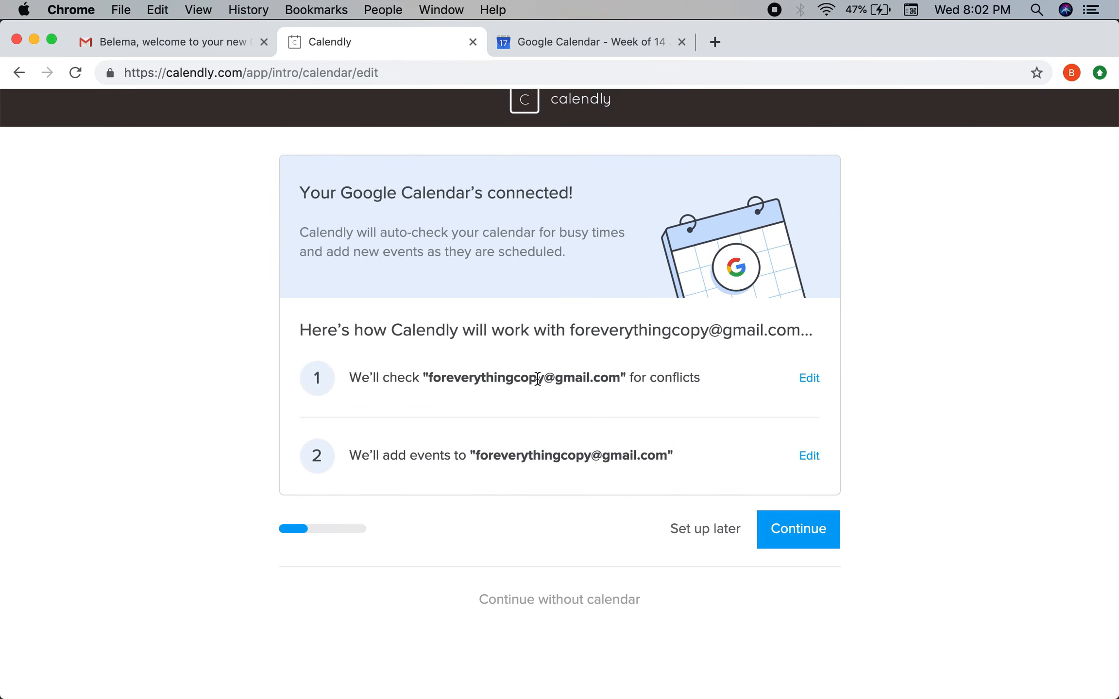
Check the Google Calendar tab, then accept the calendar-connected settings in Calendly.
click(637, 42)
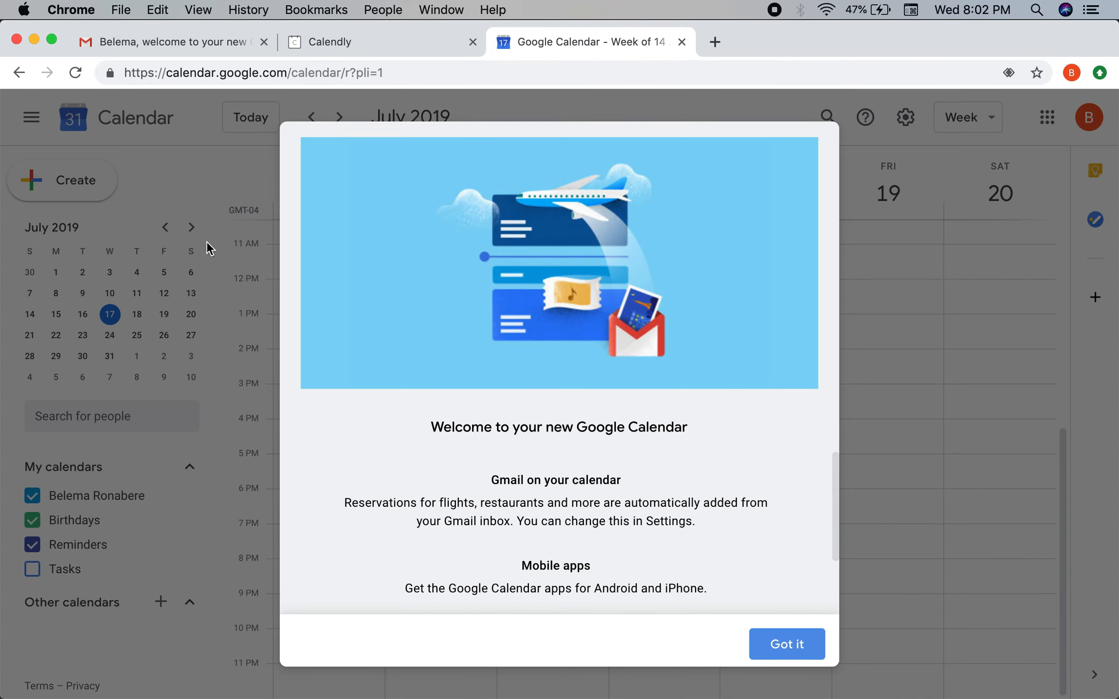
click(418, 40)
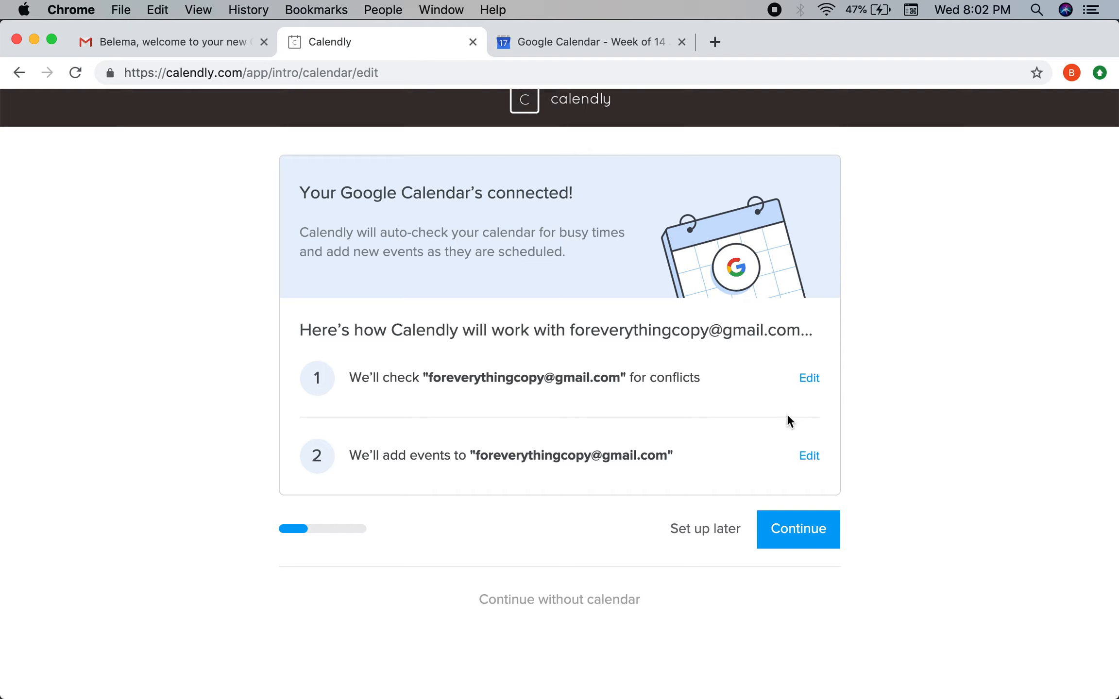
click(822, 533)
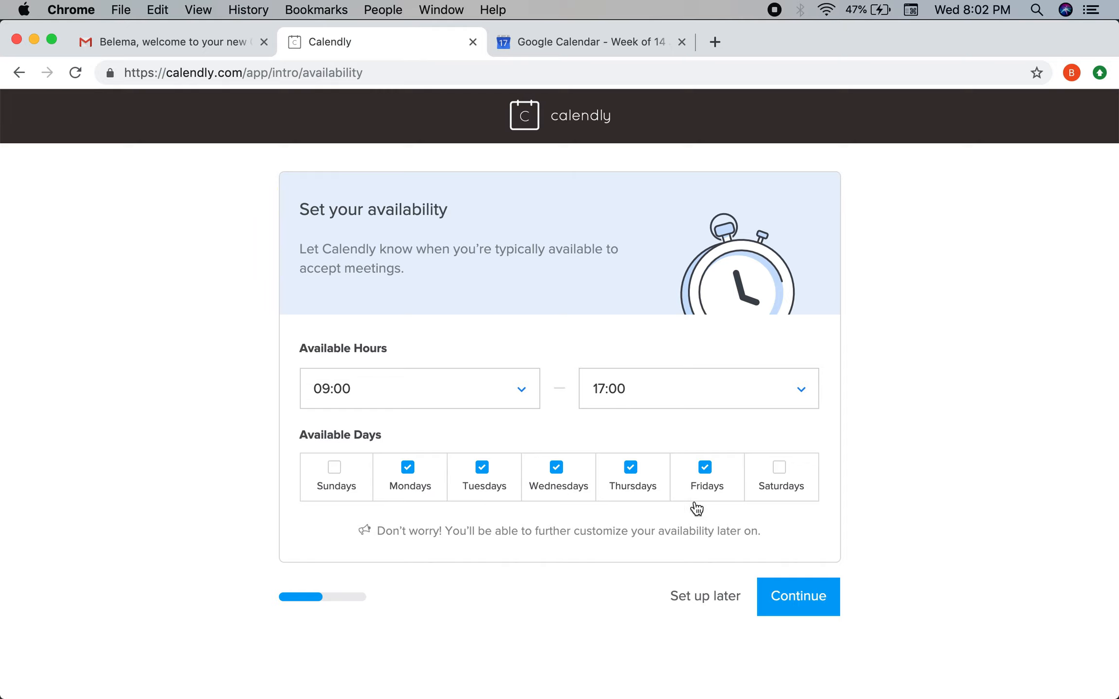
Accept 09:00–17:00 weekday availability and submit Freelance + Consultant as the work role.
click(773, 604)
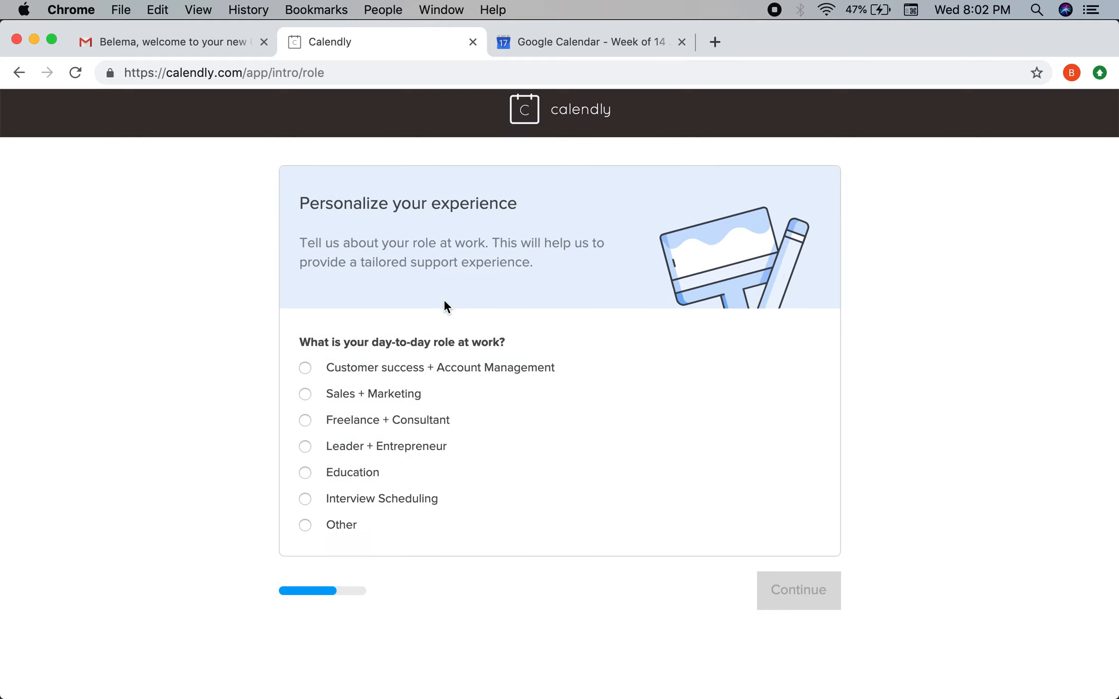
click(305, 454)
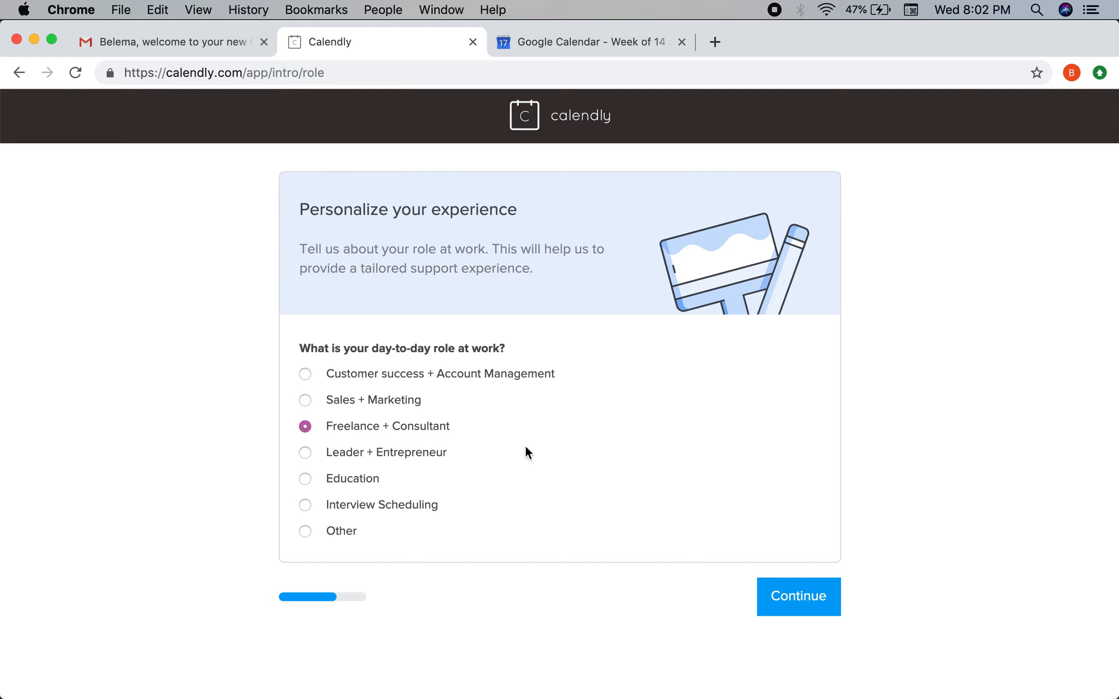
click(810, 612)
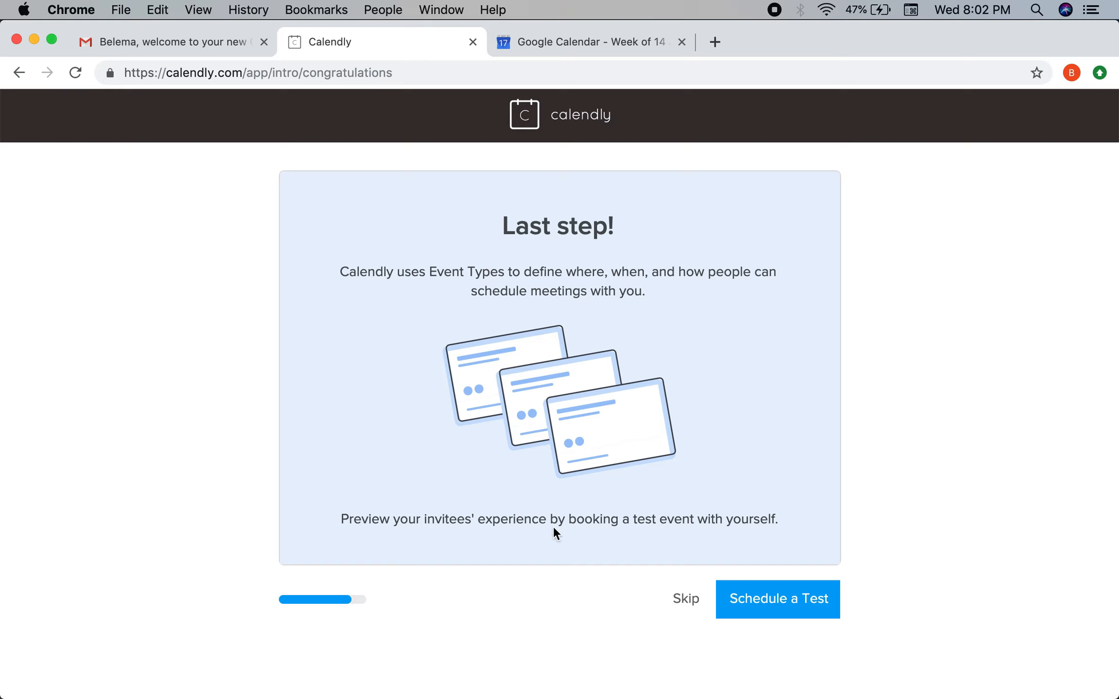
Skip the test booking and close the Getting Started Guide panel.
click(686, 599)
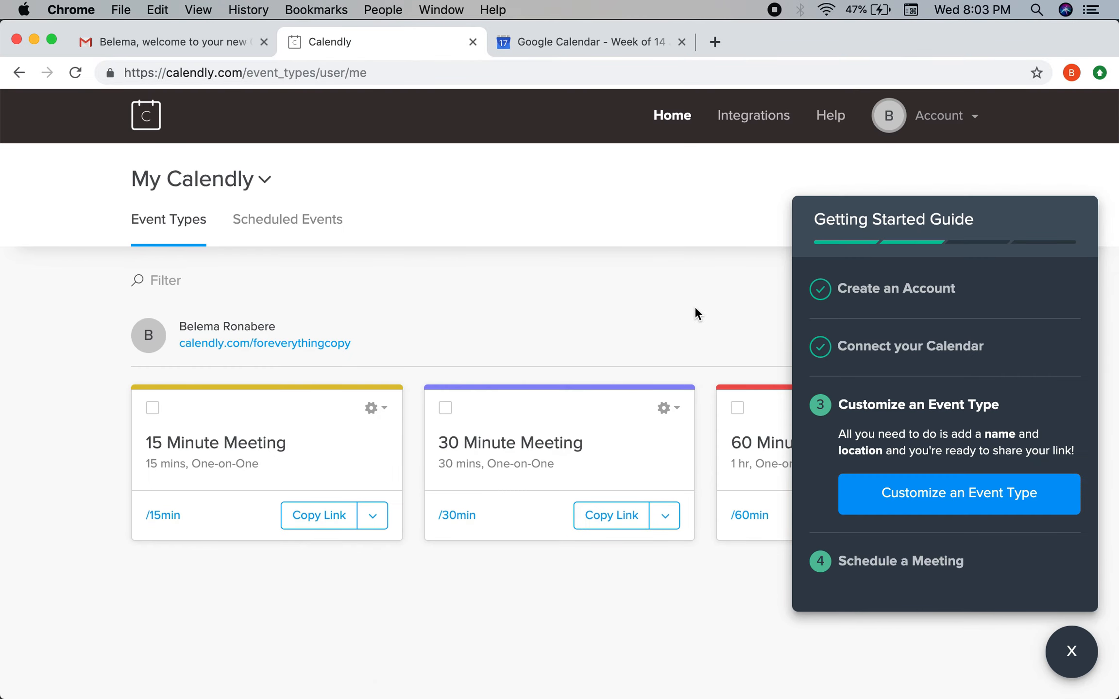
click(1071, 652)
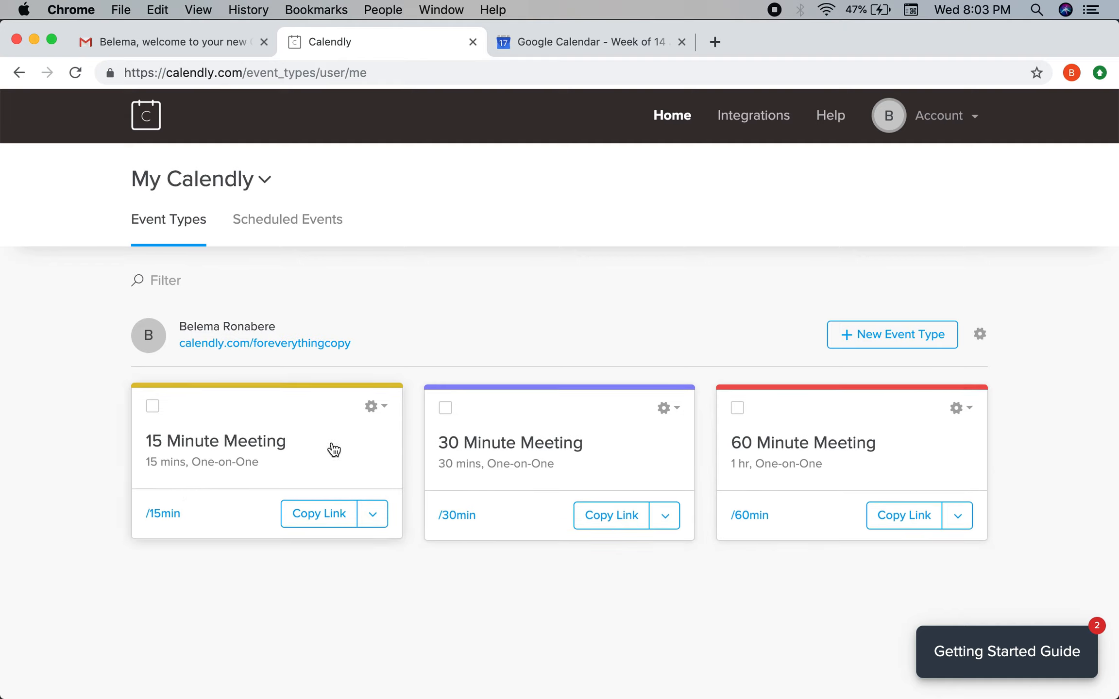
click(983, 119)
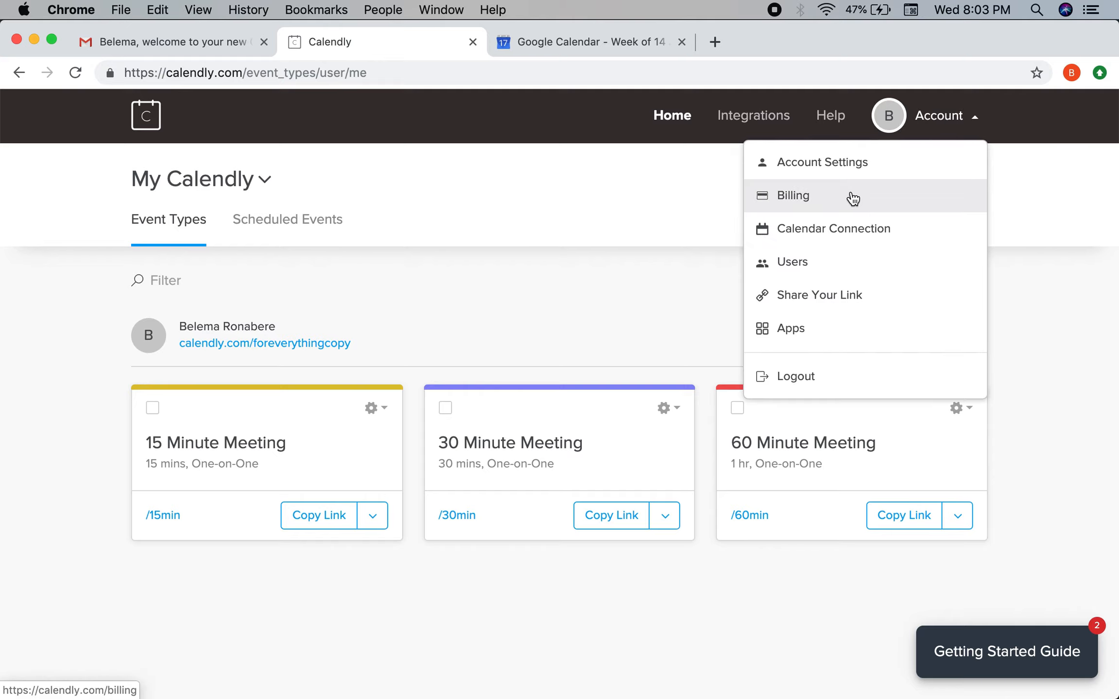
click(793, 195)
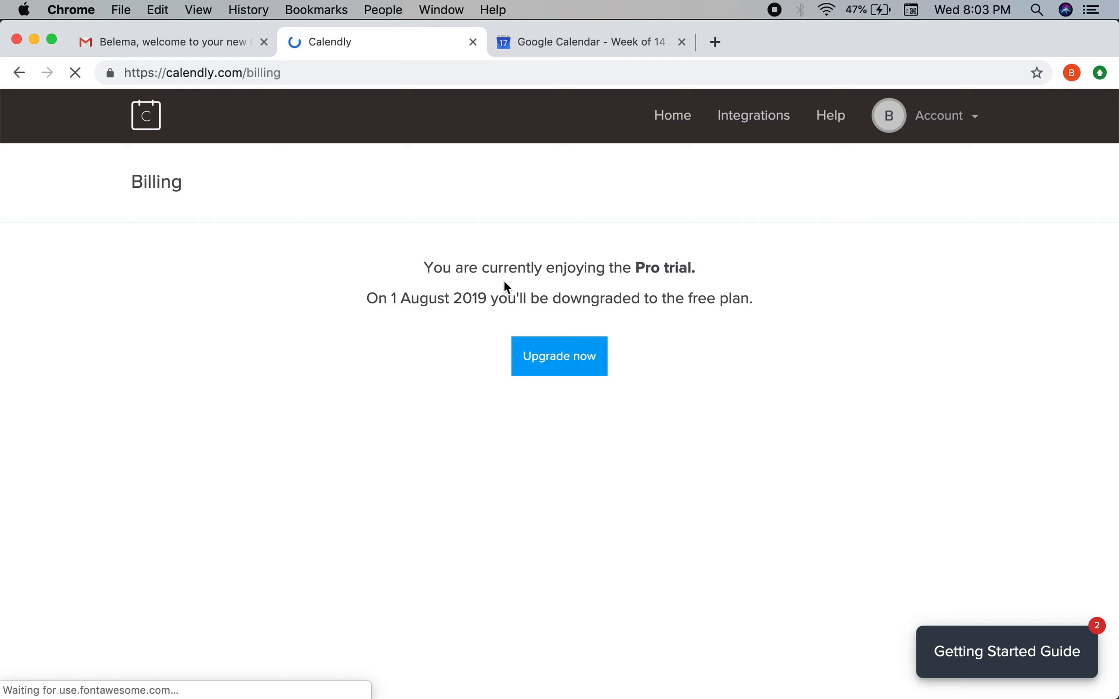
drag(646, 268, 475, 298)
click(652, 282)
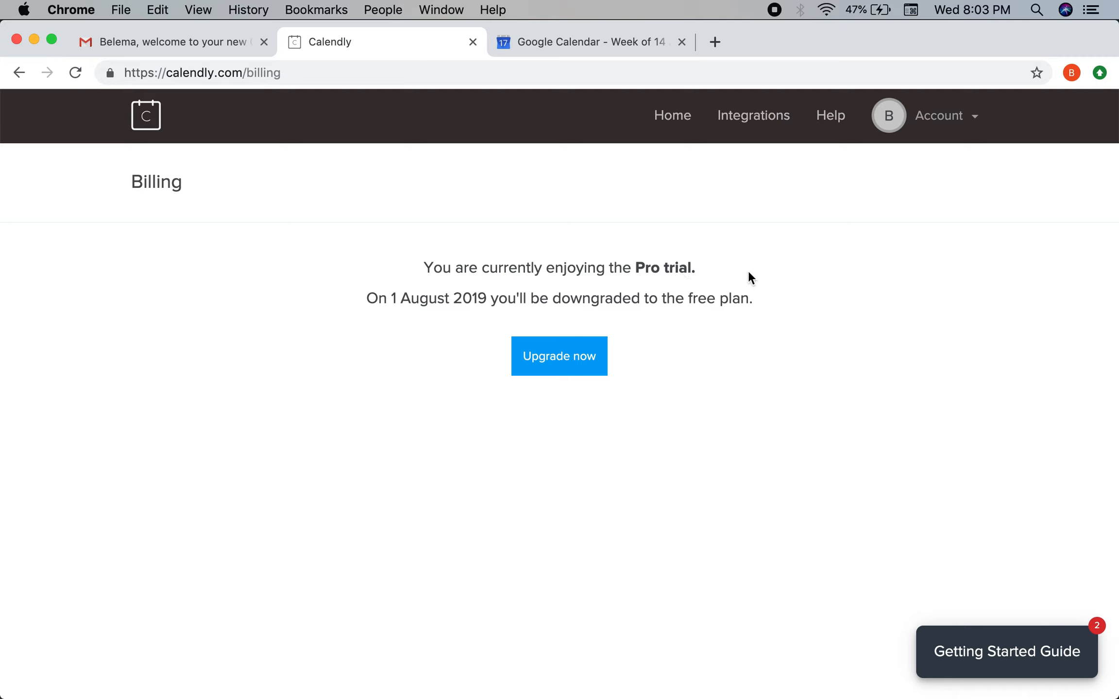
click(942, 115)
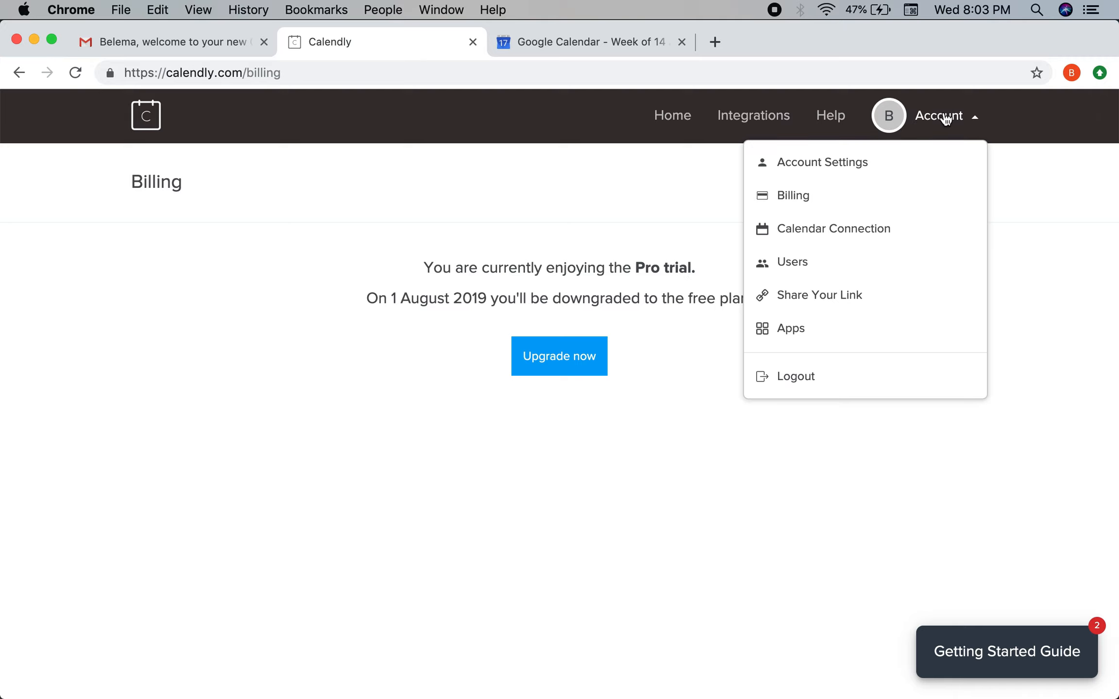
click(681, 123)
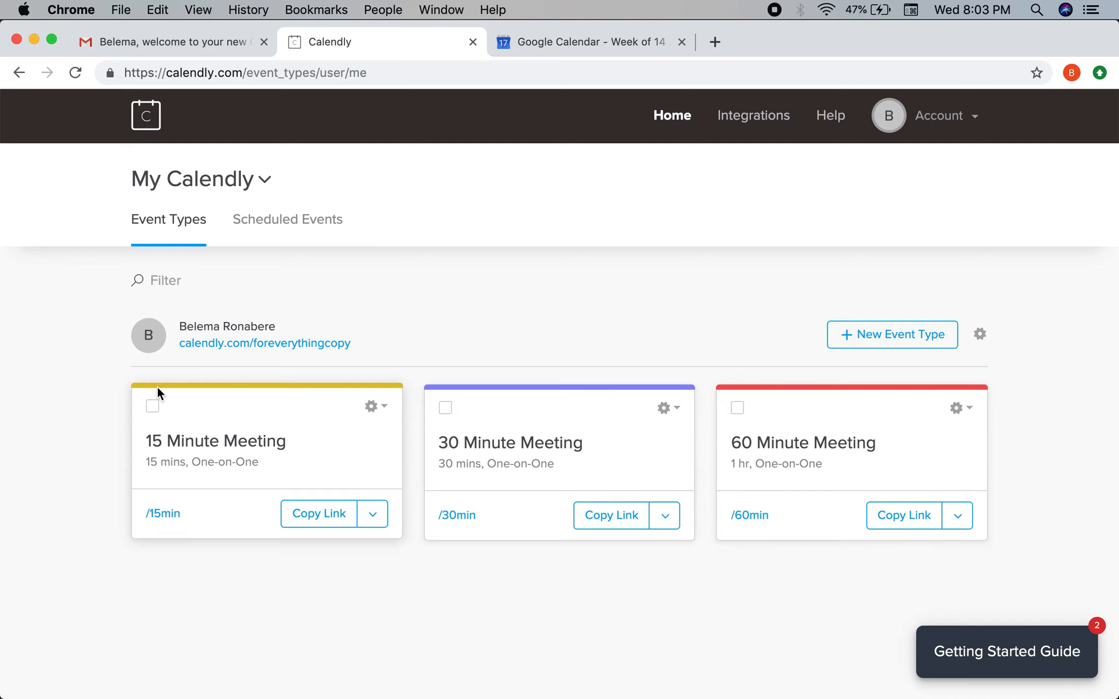
click(372, 520)
Open the 15 Minute Meeting for editing and expand its event name section.
click(374, 417)
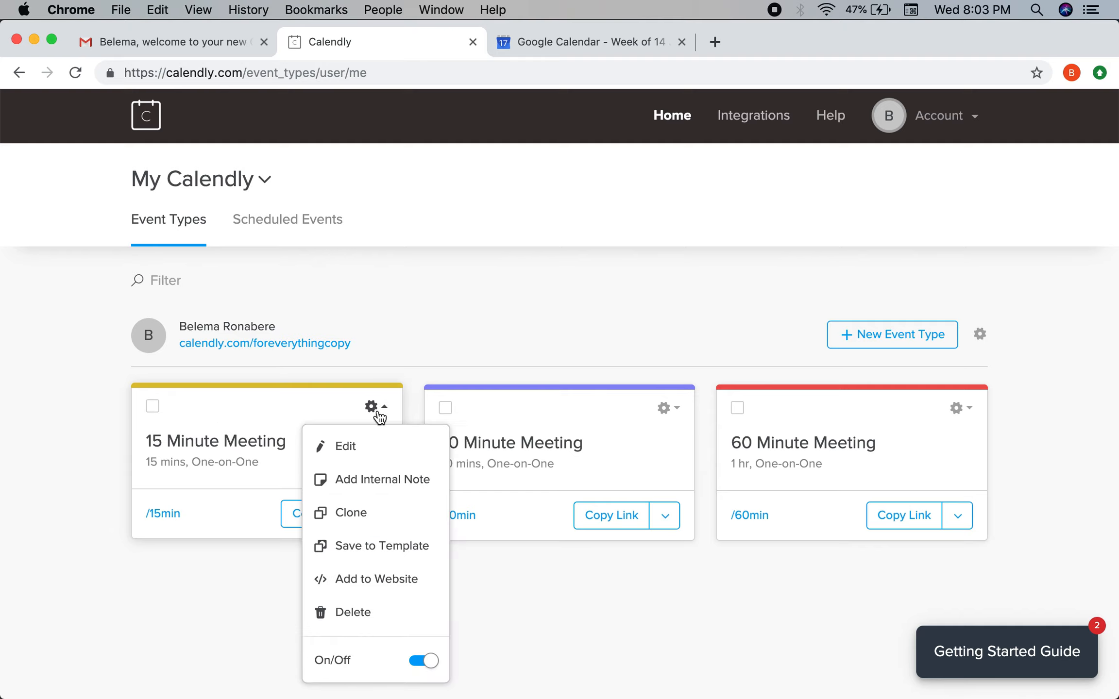
click(350, 445)
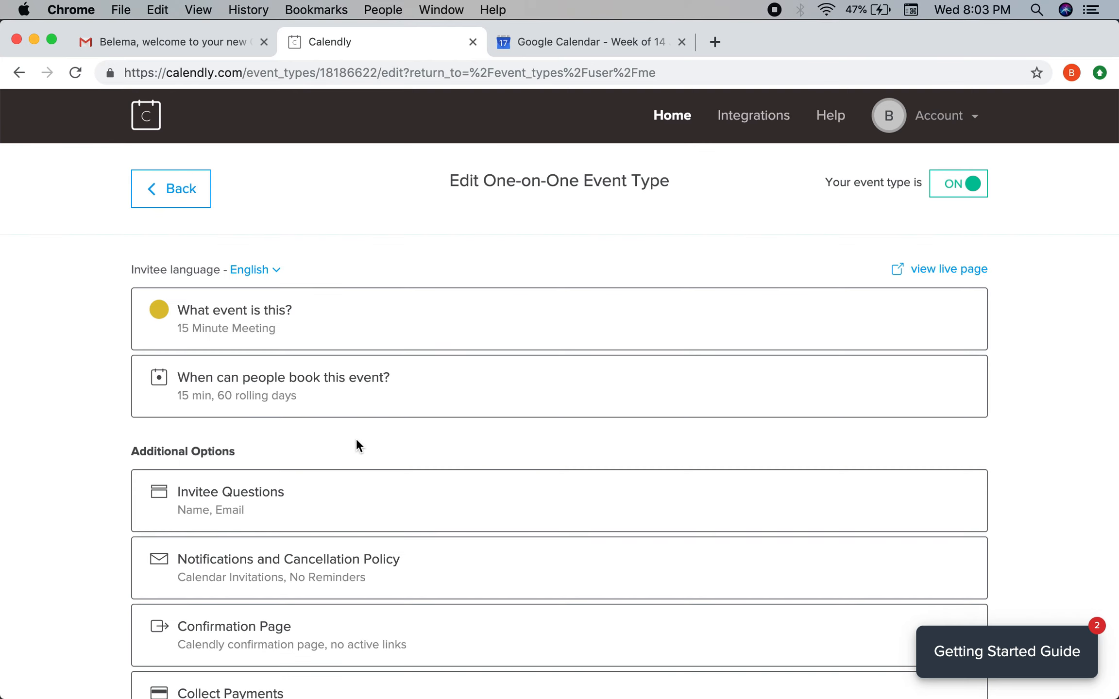
scroll(360, 388, down, 2)
click(376, 245)
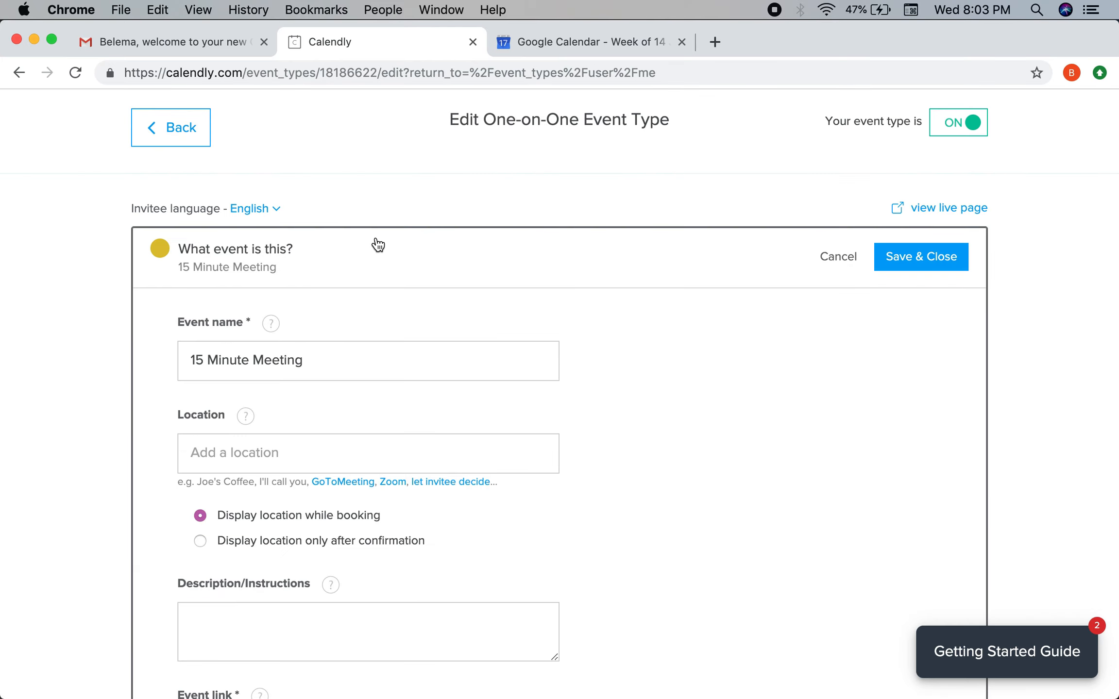
click(353, 374)
Try out event names: Discovery Call, New Client Consult, Coffee Chat, Get to Know Me, Free Copy Consult.
key(super+a)
text(Disco)
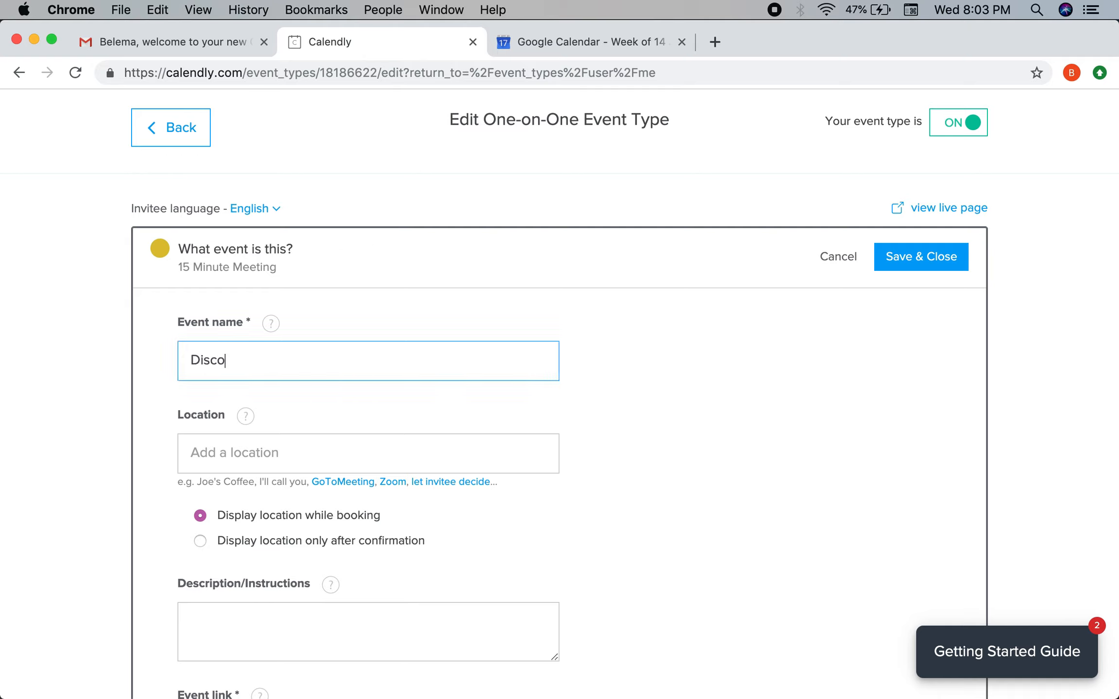
text(very CAl)
key(BackSpace)
key(BackSpace)
text(all)
key(super+a)
text(New Client COnsul)
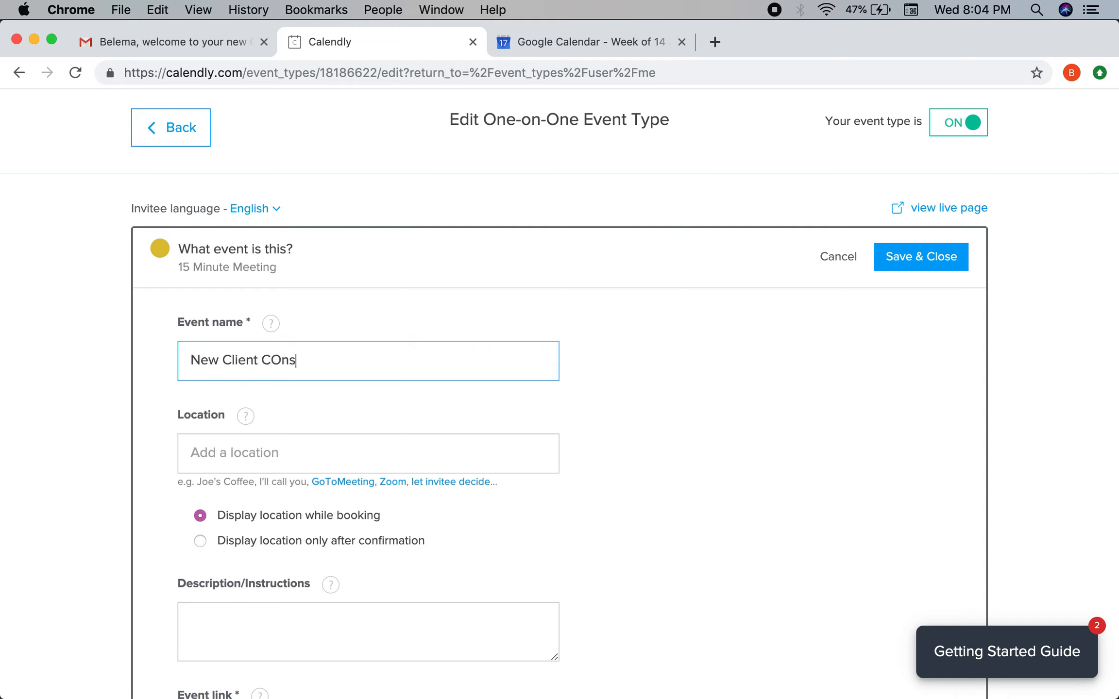
key(BackSpace)
key(BackSpace)
key(BackSpace)
text(nsult)
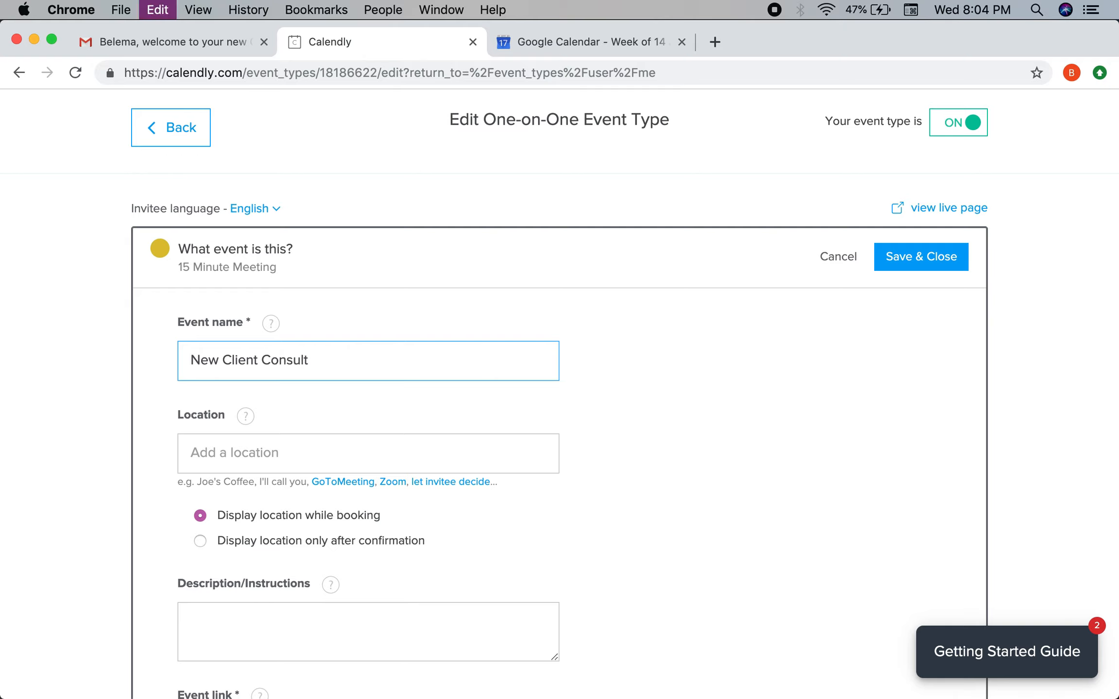
key(super+a)
key(BackSpace)
text(Coo)
key(BackSpace)
text(ffee Chat)
key(super+a)
text(Get to Know Me)
key(super+a)
key(BackSpace)
text(Fre)
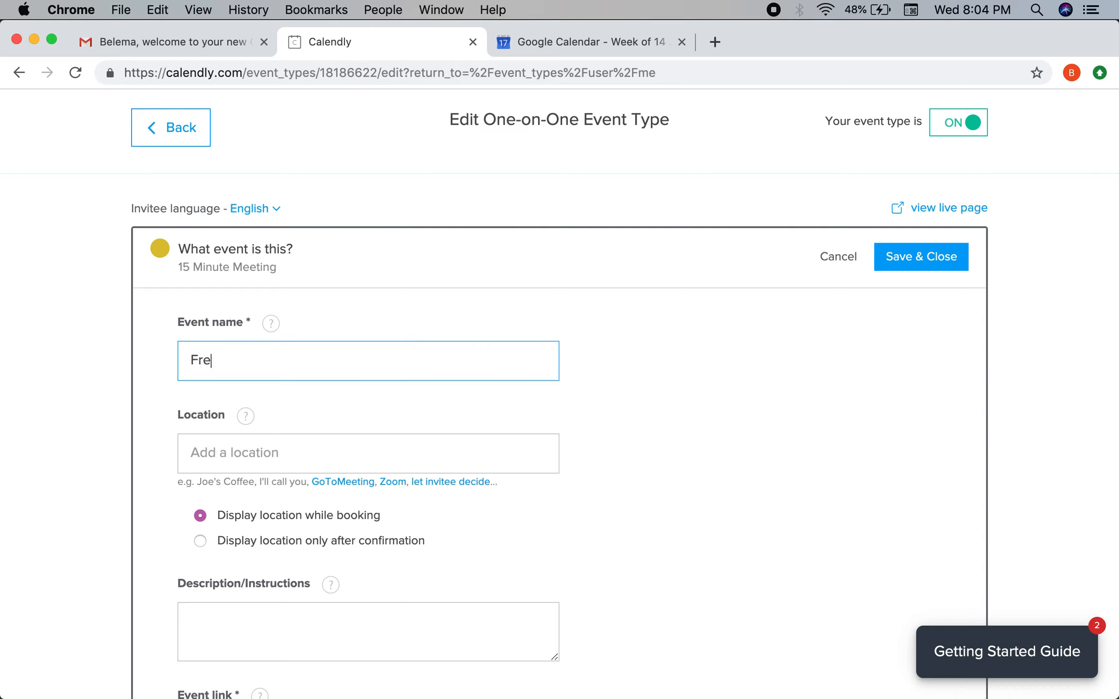
text(e C Copy COnsu)
Replace the event name with "Before the Copy" Consult, including both quotation marks.
key(super+a)
text(Before the Copy" COnsu)
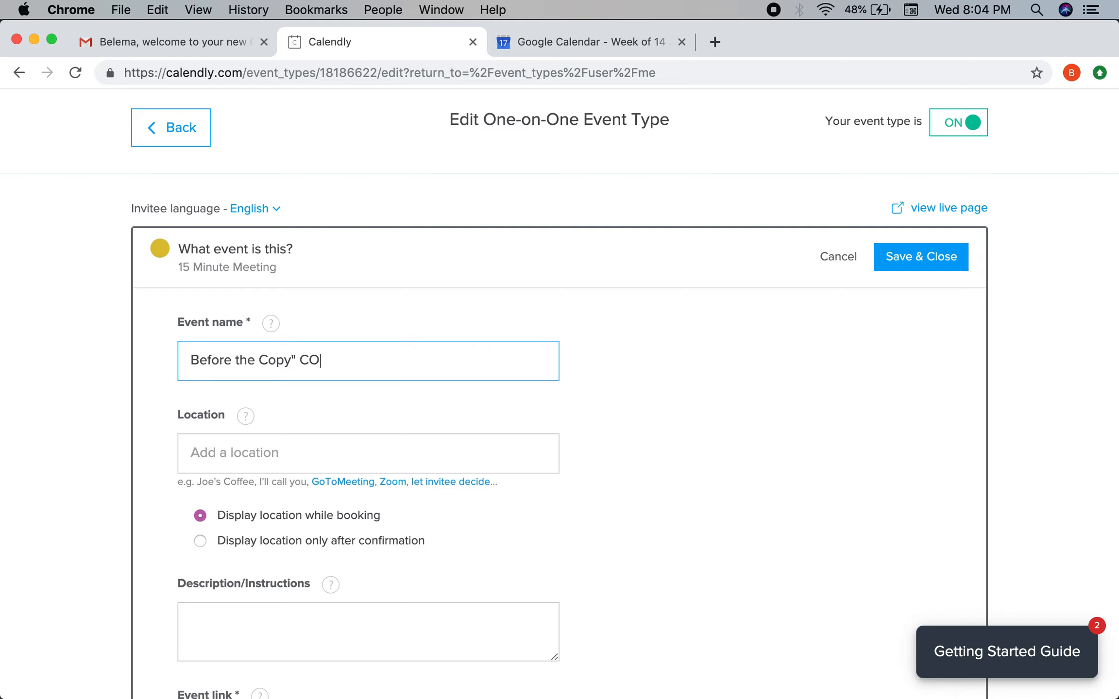
key(BackSpace)
key(BackSpace)
key(BackSpace)
key(BackSpace)
text(onsult)
click(192, 362)
text(")
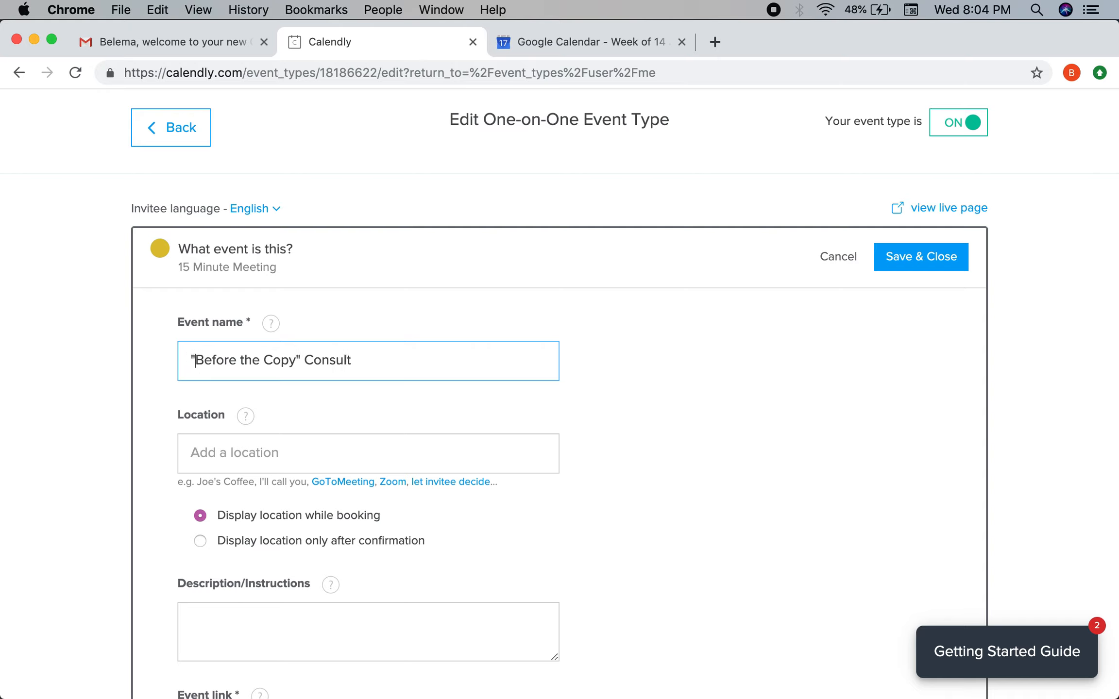
Set the event location to display only after booking confirmation.
scroll(253, 426, down, 5)
scroll(289, 281, up, 2)
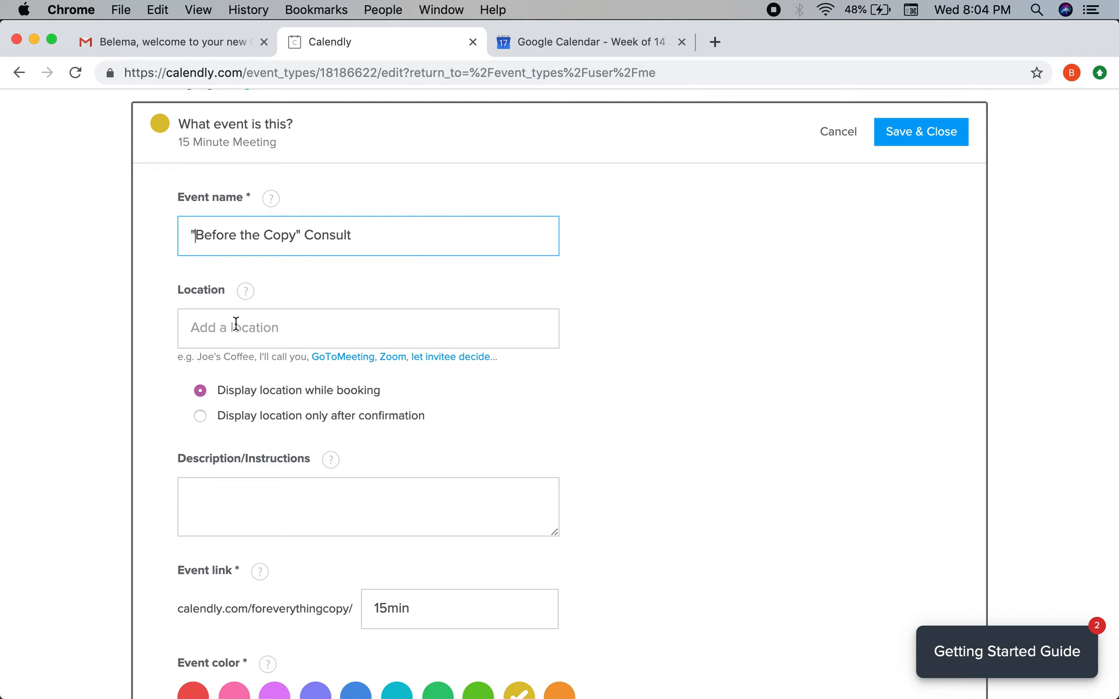
scroll(228, 367, down, 2)
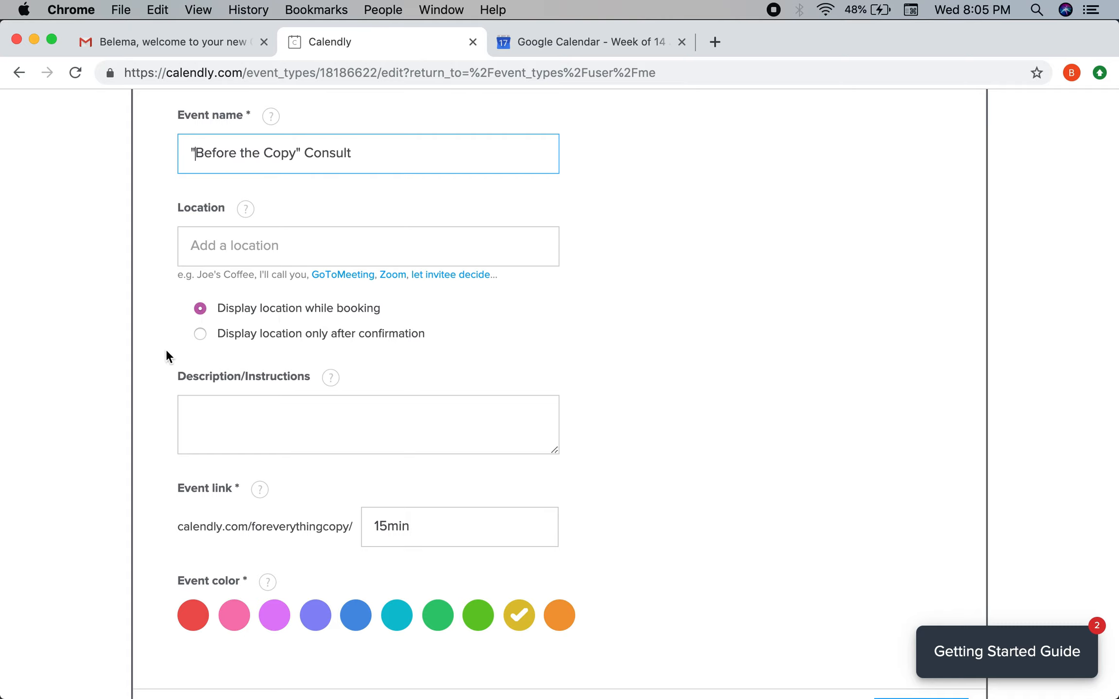
click(200, 334)
Begin the event description with "Use this to".
scroll(333, 324, down, 3)
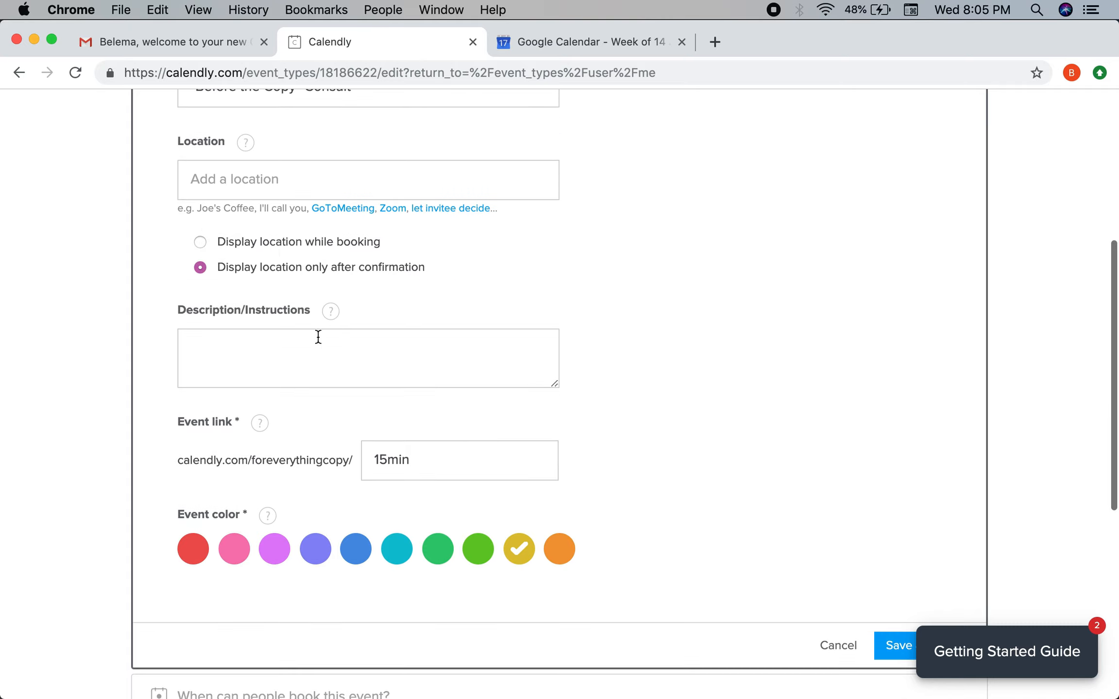
click(312, 347)
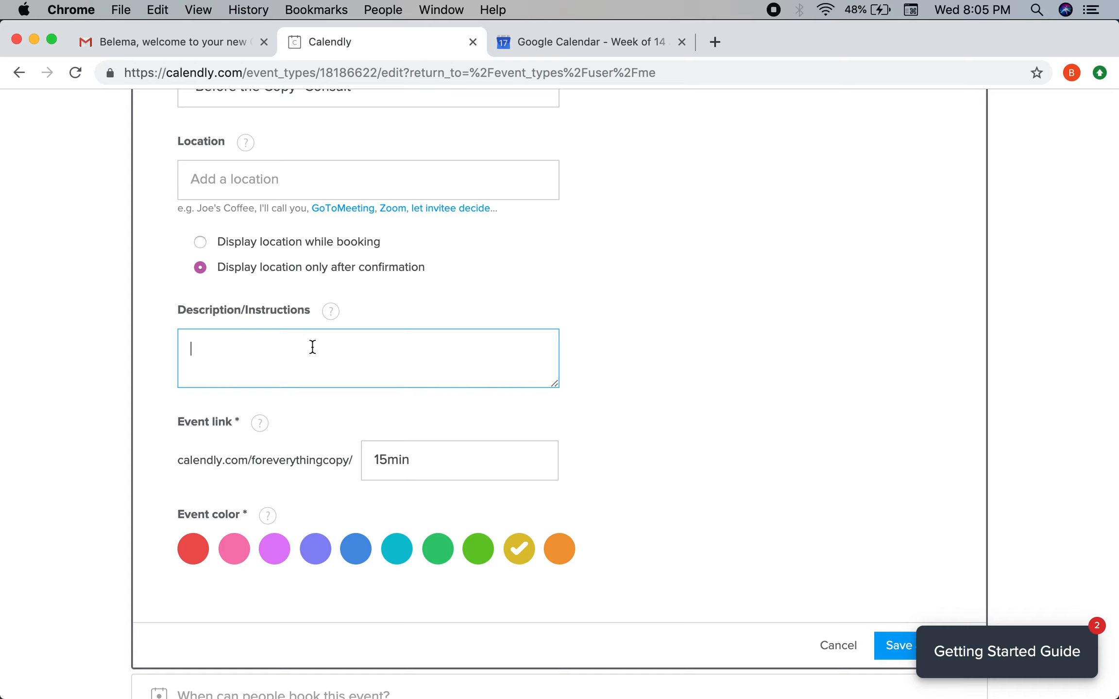
text(Use this t o)
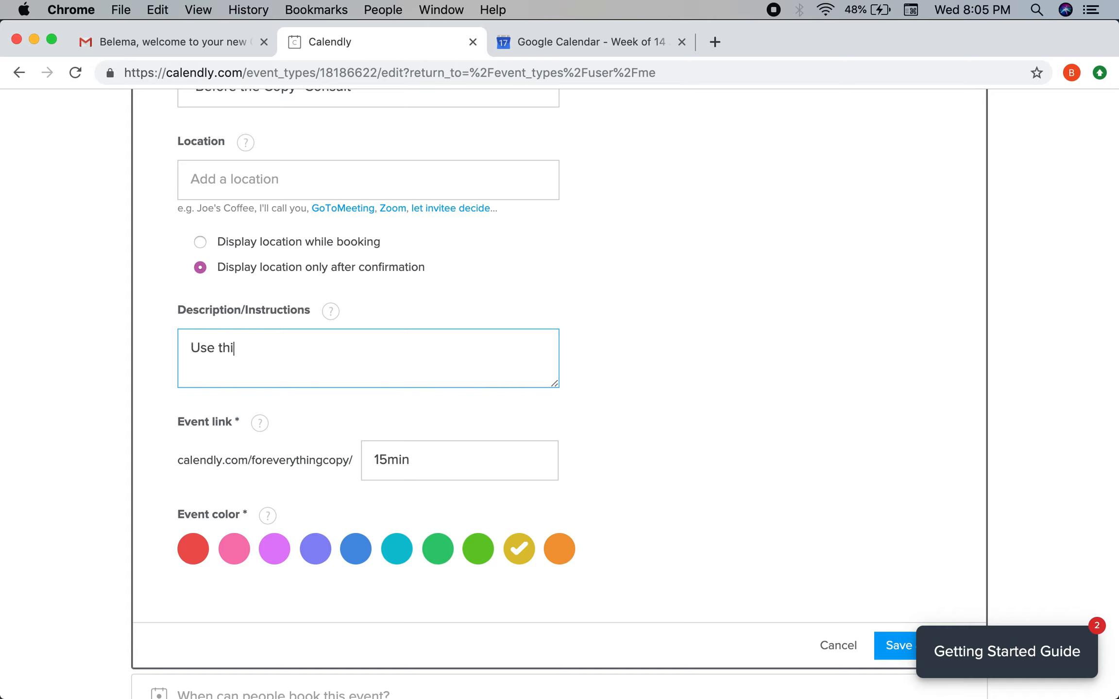
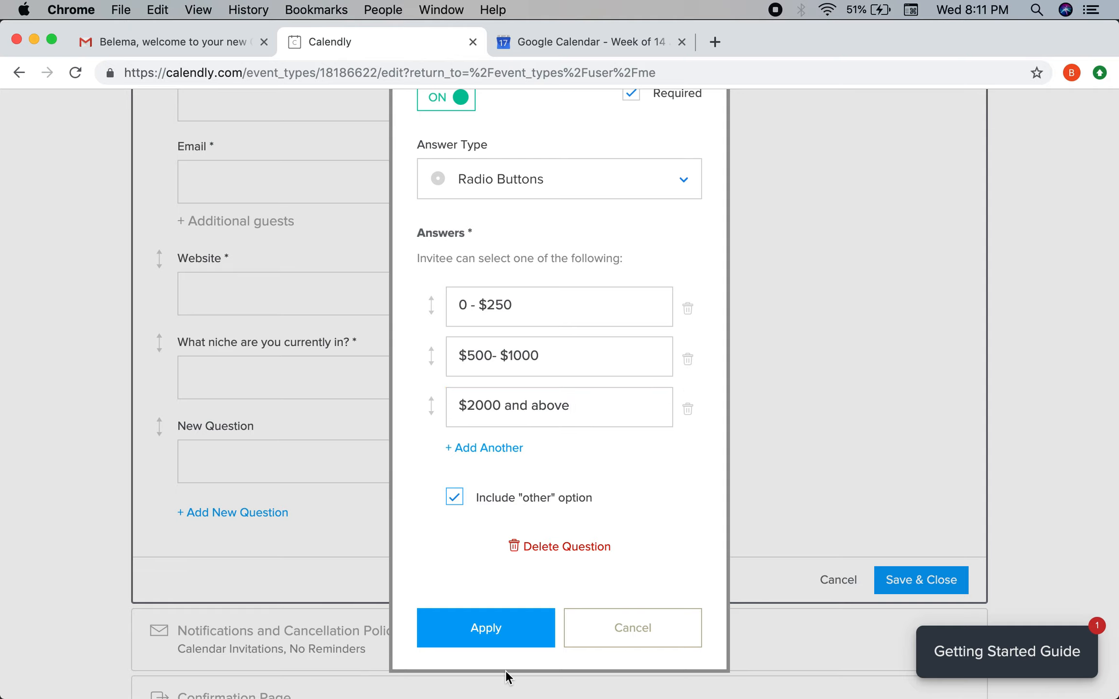
Apply the required budget question with answers 0 - $250, $500- $1000, $2000 and above, plus Other.
click(506, 636)
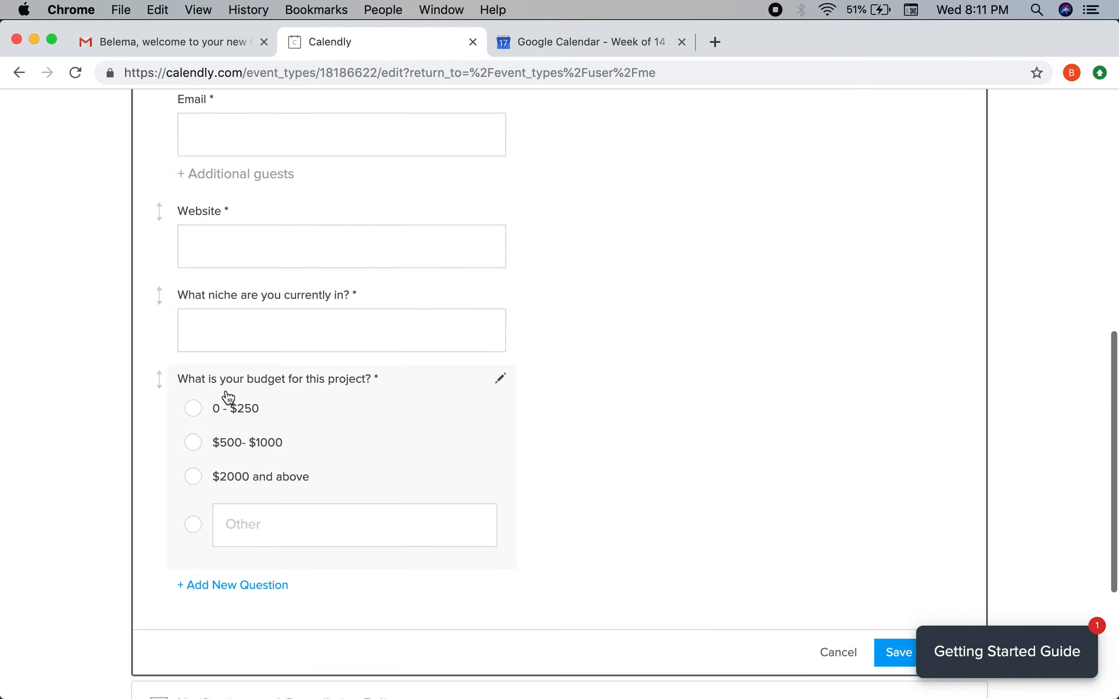
Add a required Multiple Lines question "Tell me a bit about the project.".
click(248, 585)
text(Wh)
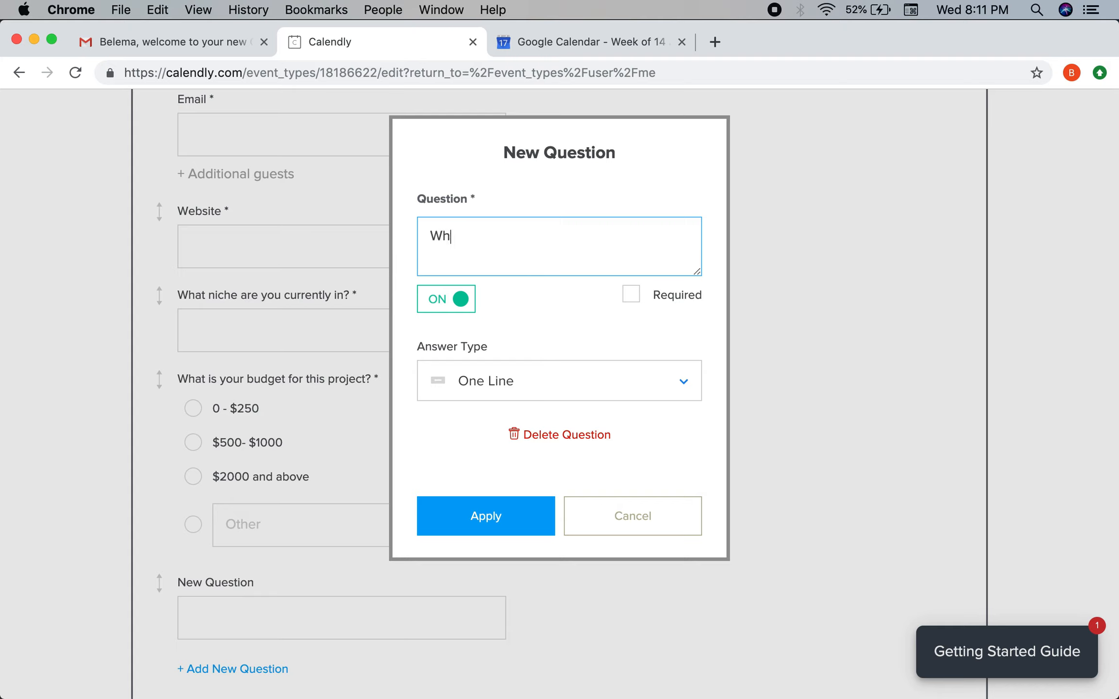
key(BackSpace)
key(BackSpace)
text(Tell me about the project)
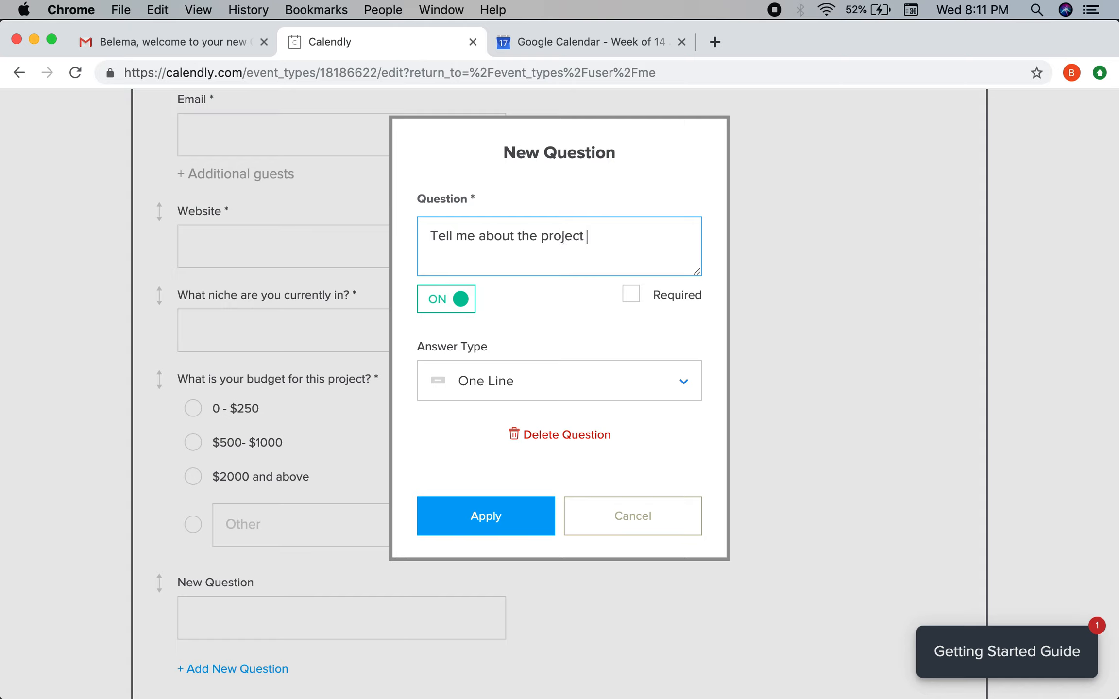
click(476, 236)
text(abo)
key(BackSpace)
key(BackSpace)
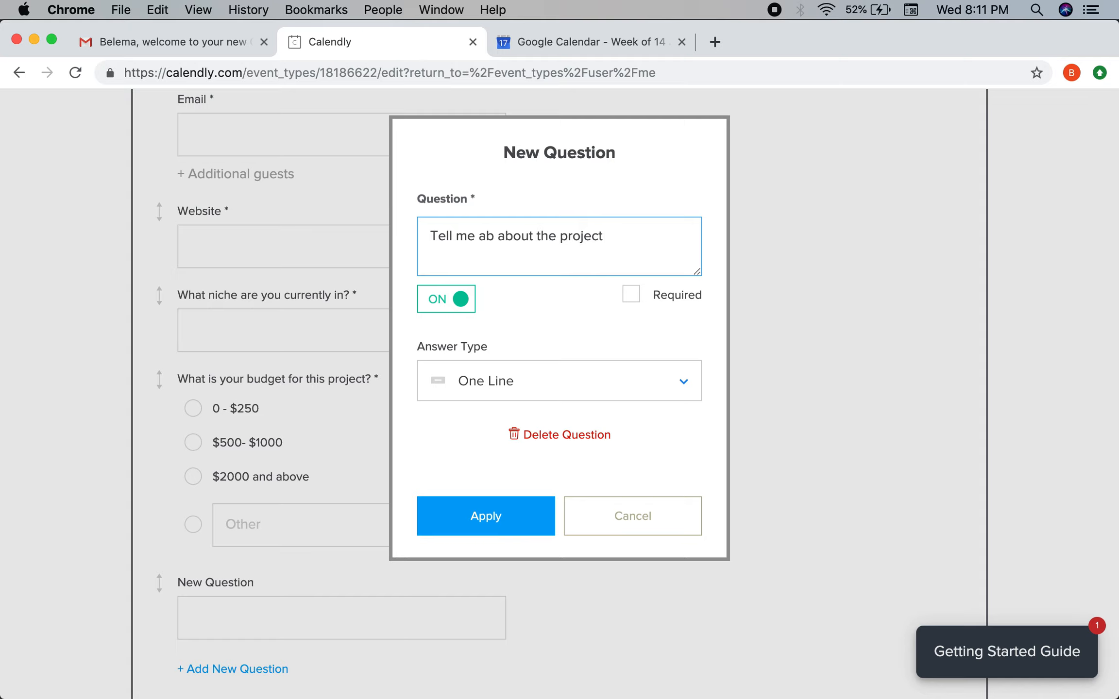
text(bit)
click(630, 238)
click(631, 295)
click(584, 381)
click(540, 483)
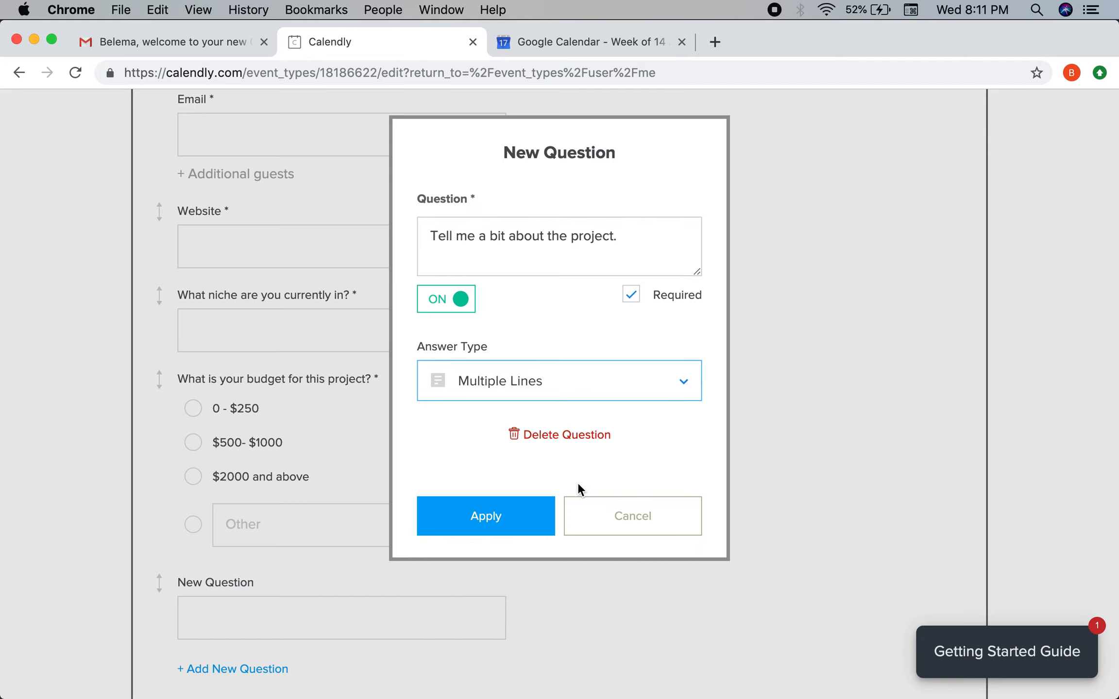
click(521, 533)
Move the project question above the budget question and save the invitee questions.
drag(173, 589, 160, 393)
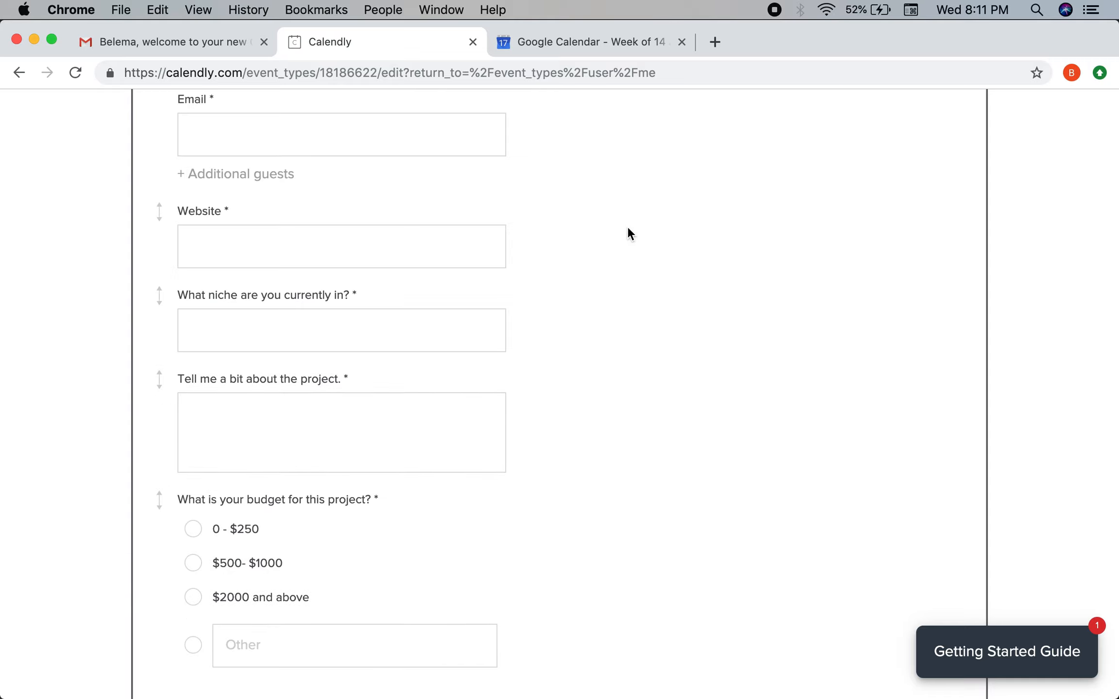
scroll(431, 322, up, 6)
scroll(432, 321, down, 10)
scroll(431, 323, up, 5)
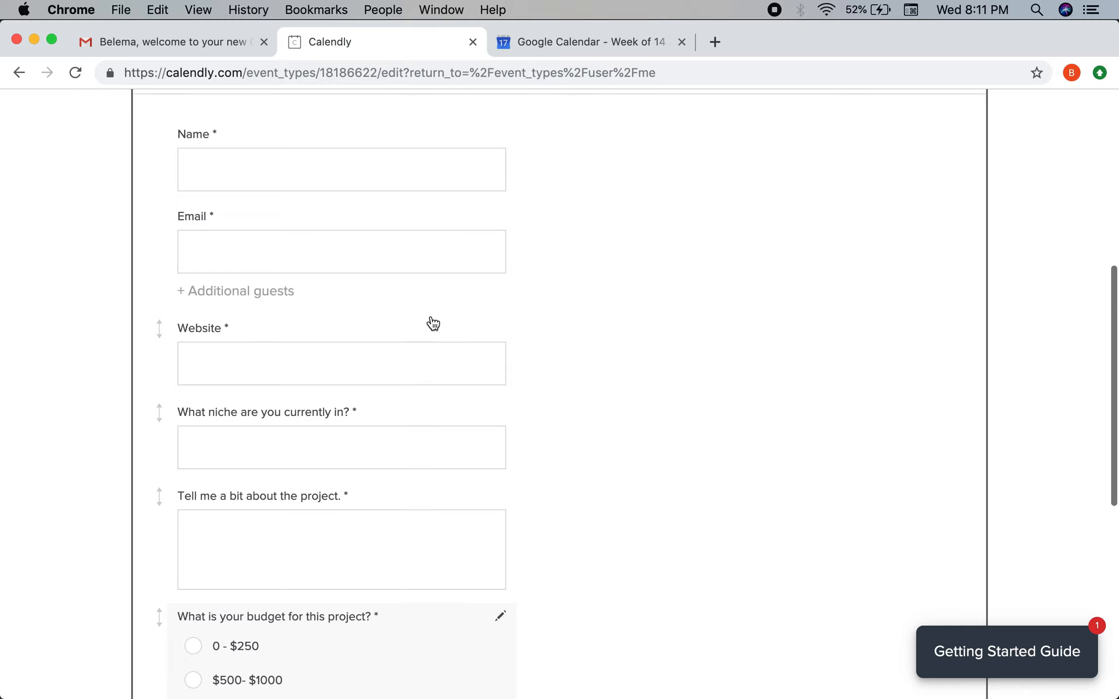
scroll(626, 252, down, 4)
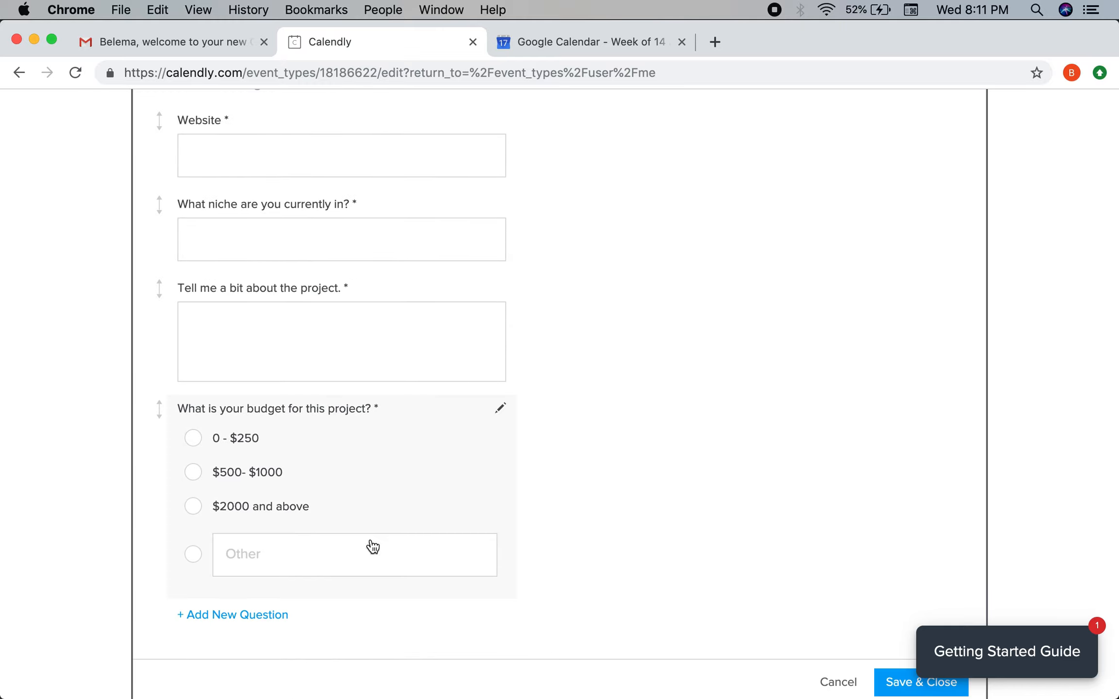
scroll(439, 452, up, 10)
scroll(440, 452, down, 7)
scroll(442, 452, down, 3)
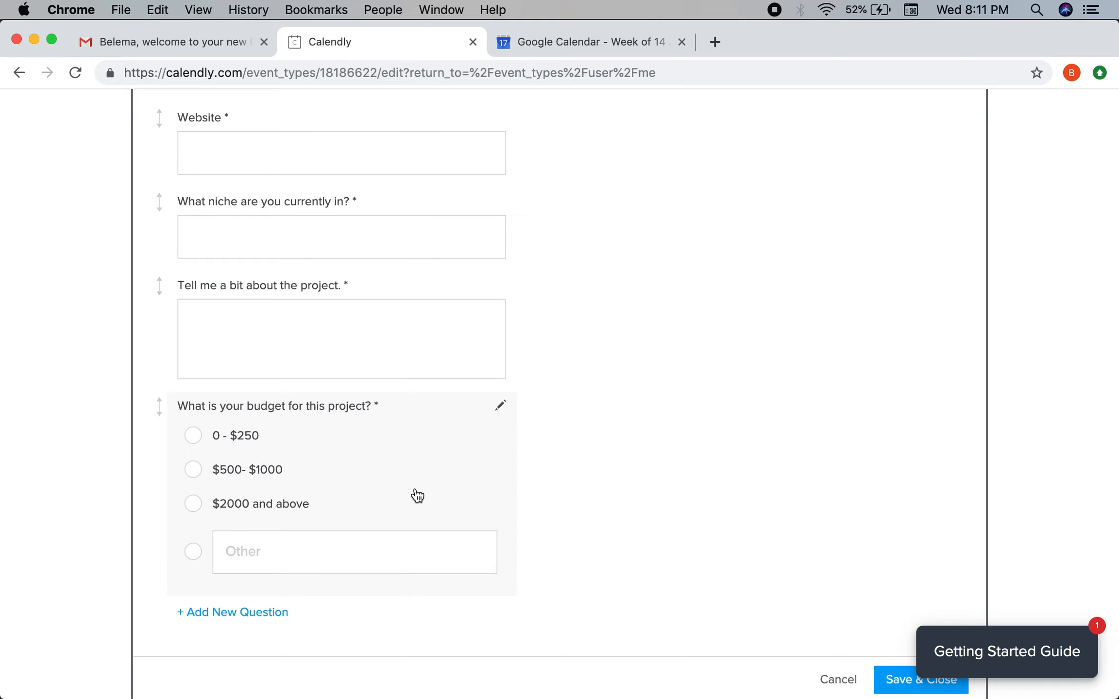
scroll(497, 452, up, 7)
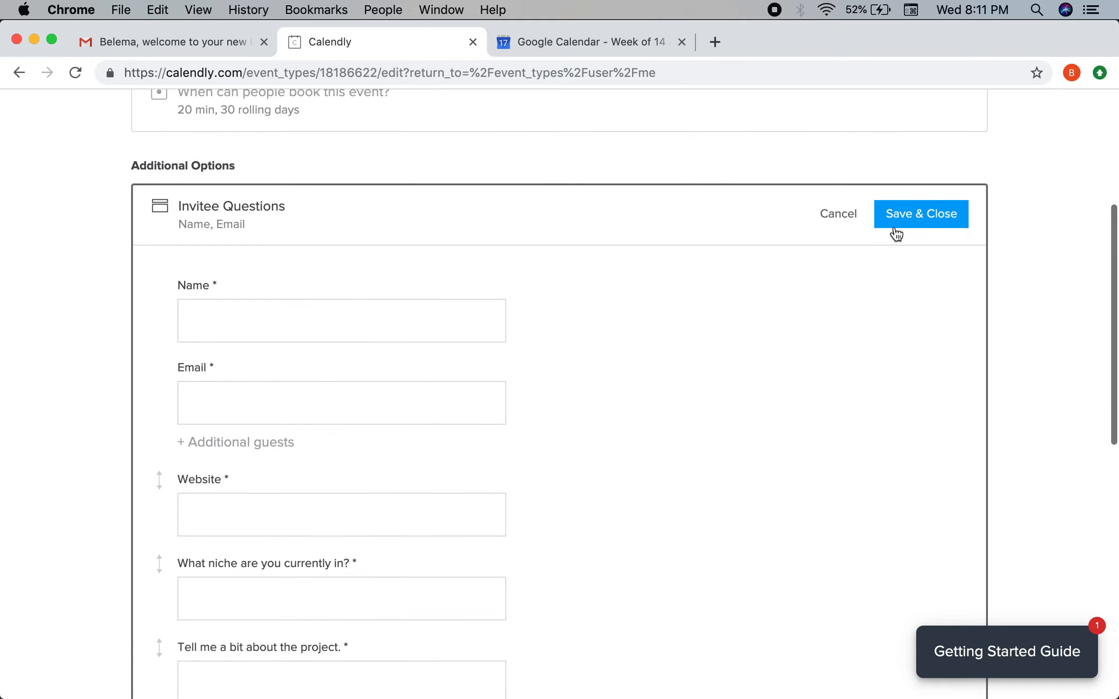
click(897, 221)
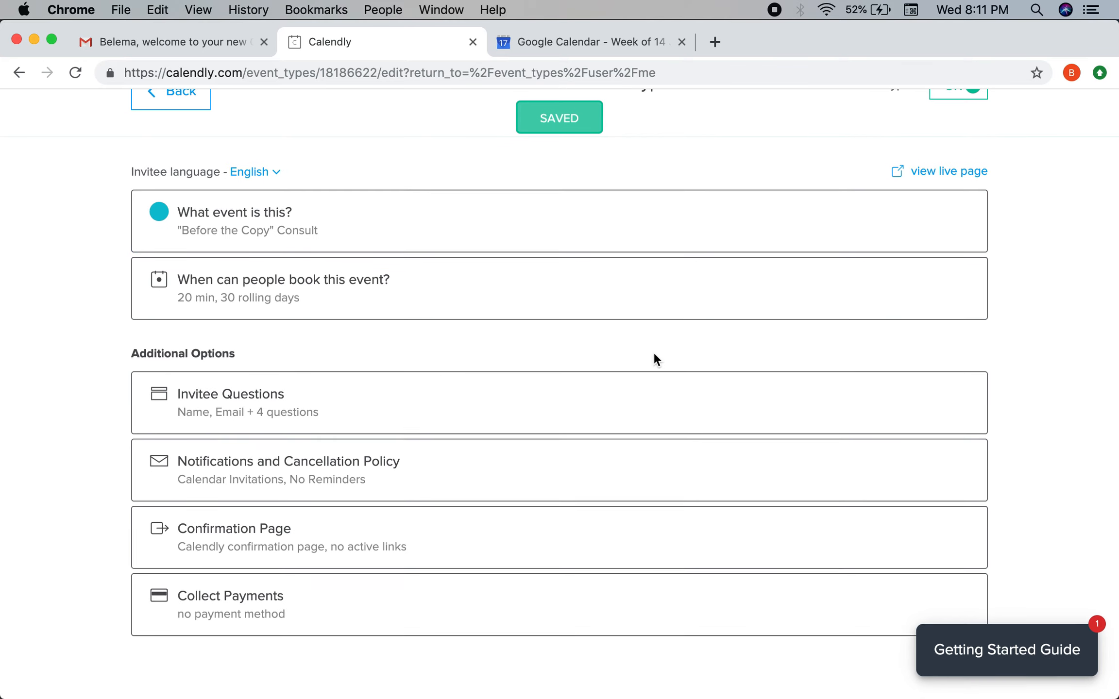
Switch the event's invitee notifications from calendar invitations to email confirmations.
click(319, 471)
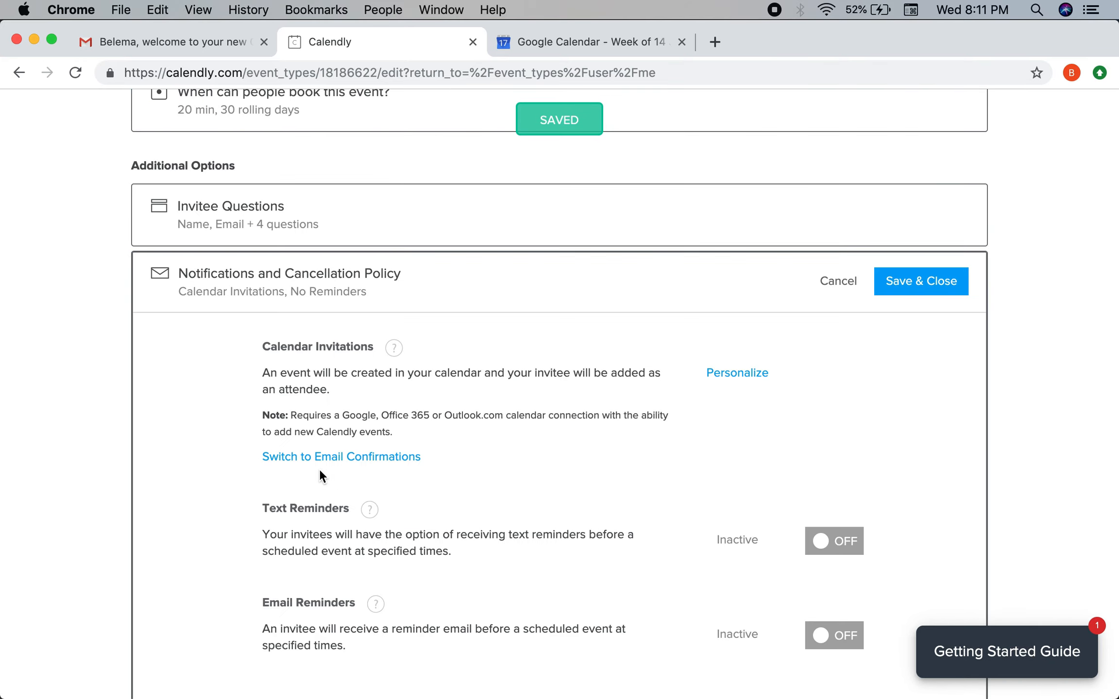
scroll(319, 468, down, 6)
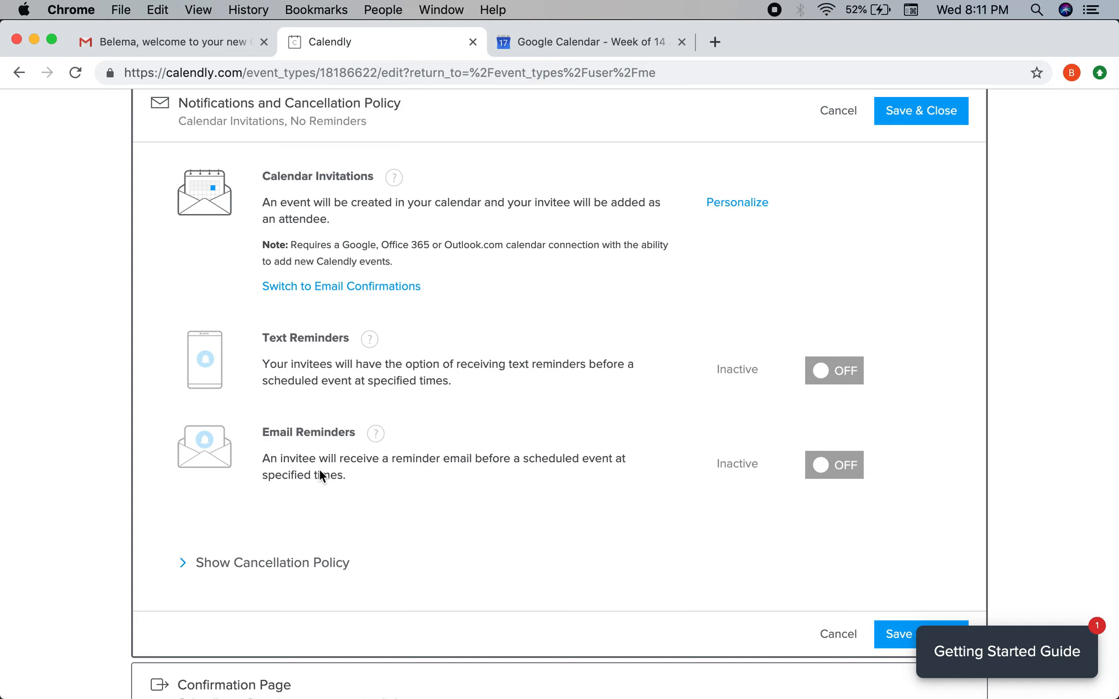
click(386, 285)
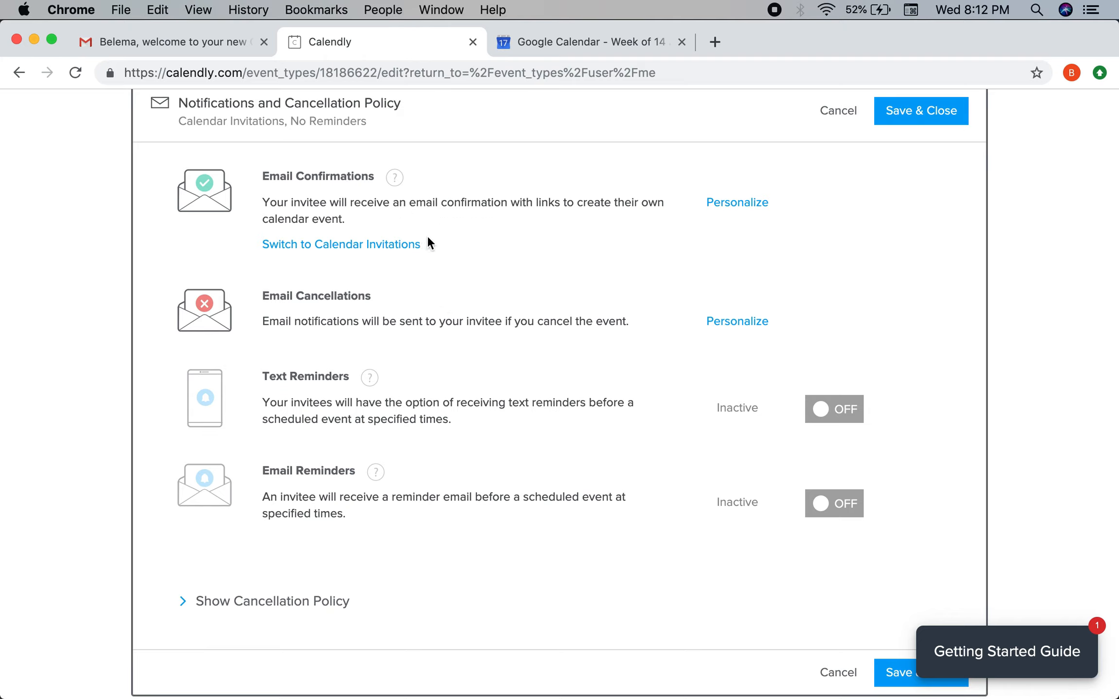
Review the confirmation email's subject placeholders without changes, then save the notification settings.
click(740, 208)
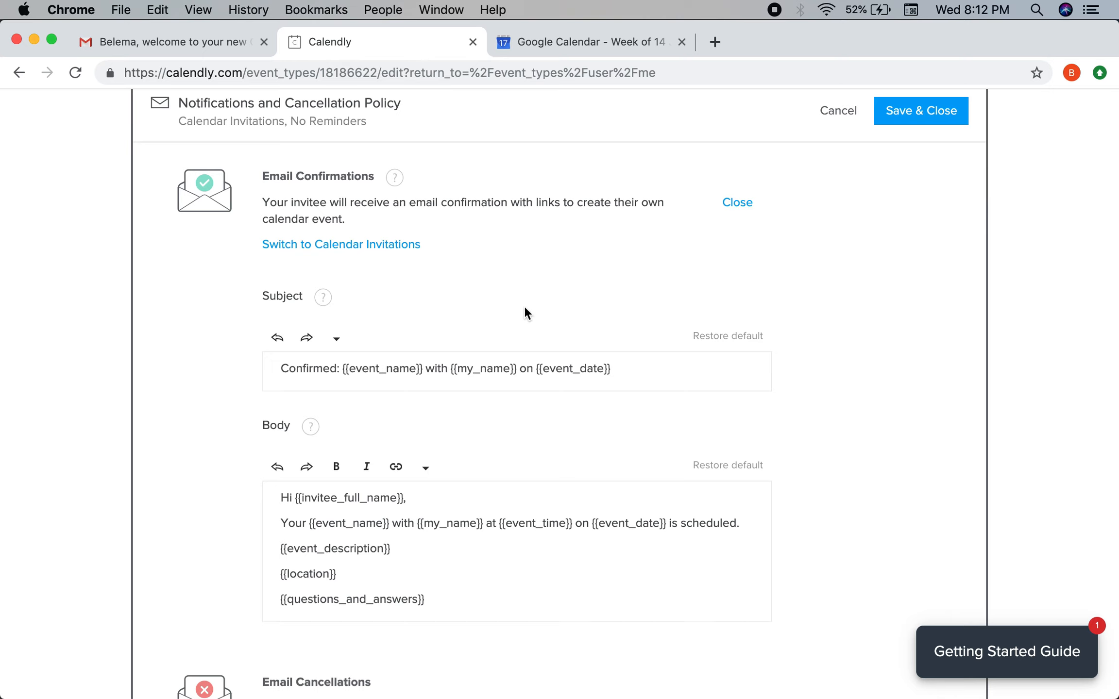
scroll(523, 310, down, 3)
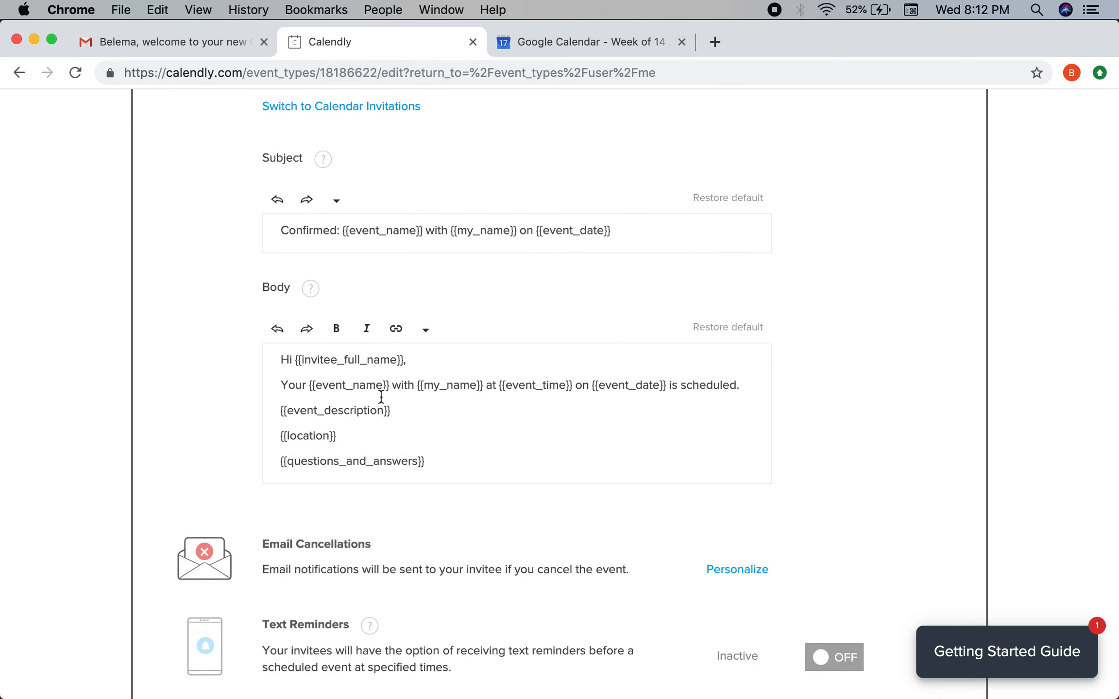
scroll(349, 391, up, 2)
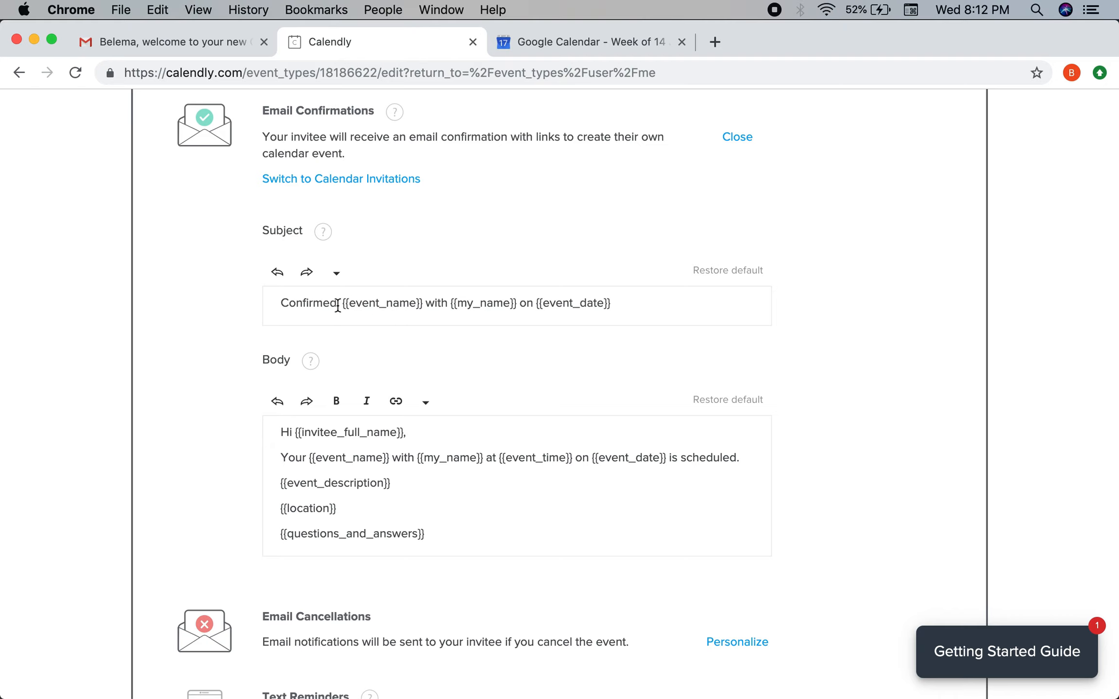
scroll(405, 443, down, 3)
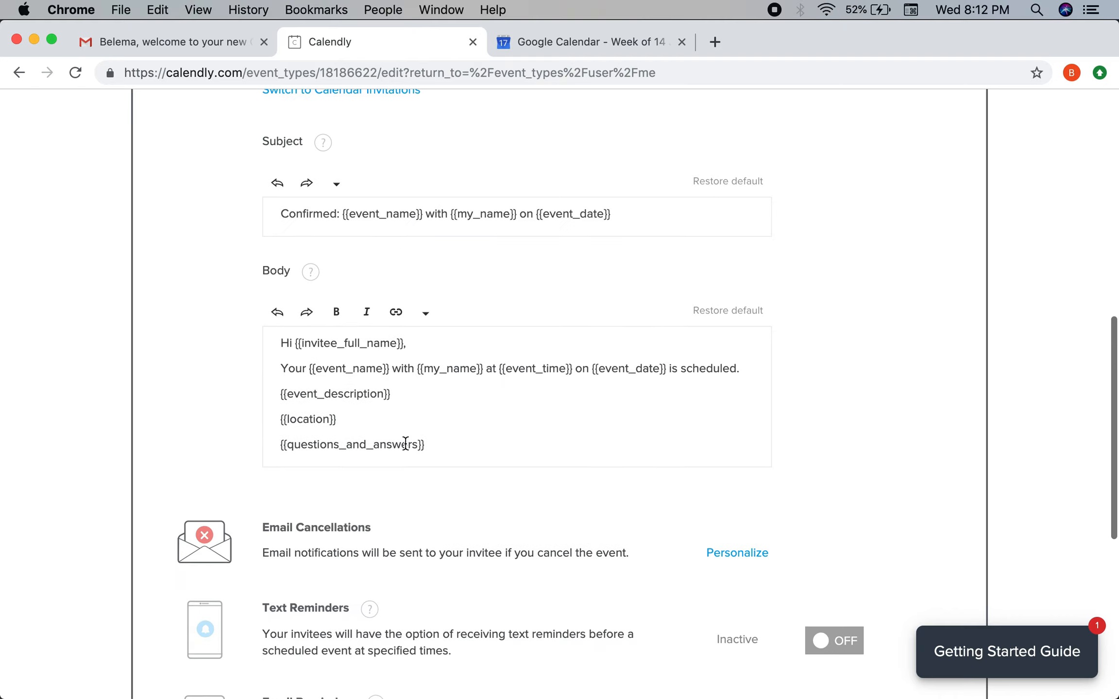
scroll(405, 444, up, 2)
drag(343, 295, 421, 291)
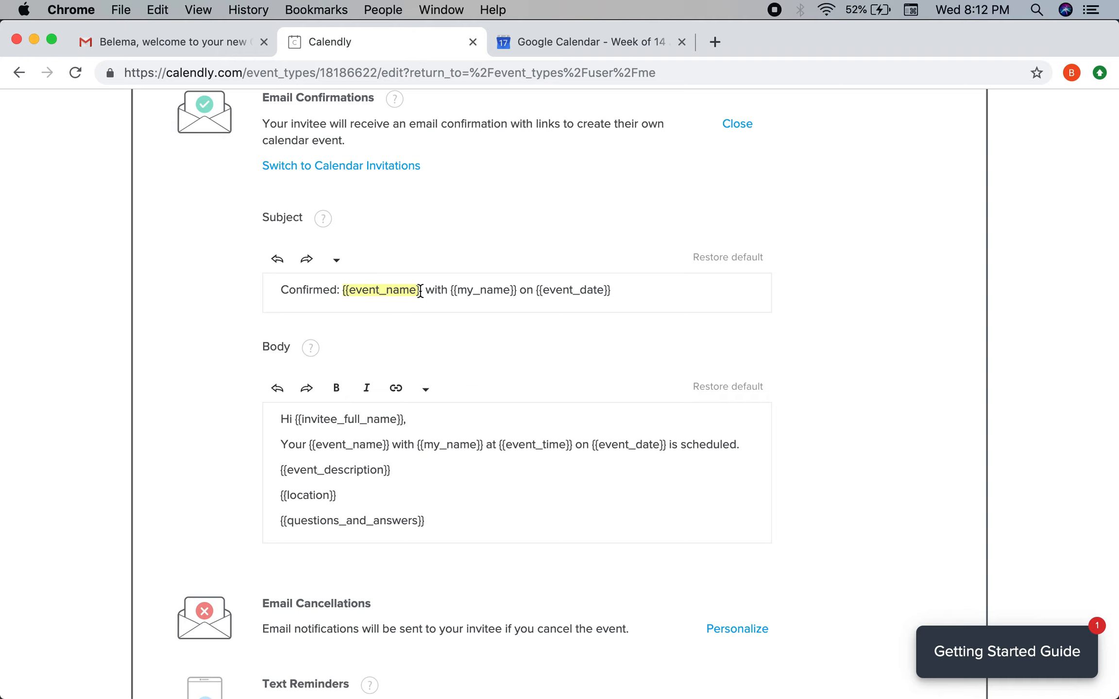
click(336, 262)
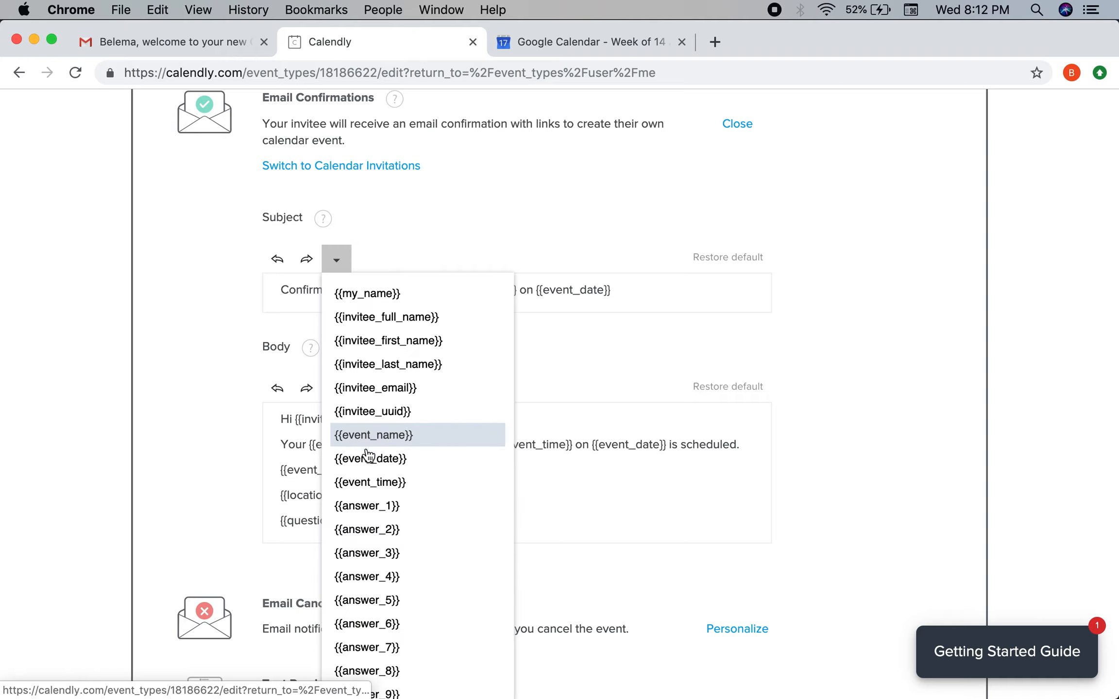
scroll(368, 455, down, 5)
scroll(367, 481, up, 6)
click(336, 311)
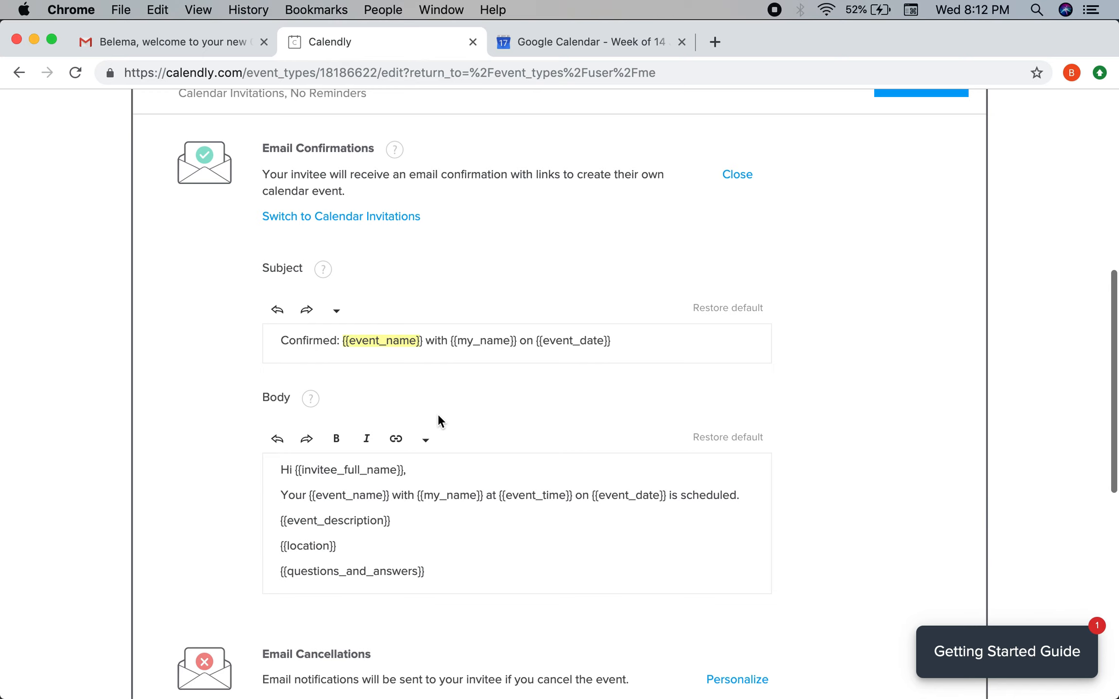
scroll(438, 415, down, 3)
scroll(438, 416, up, 2)
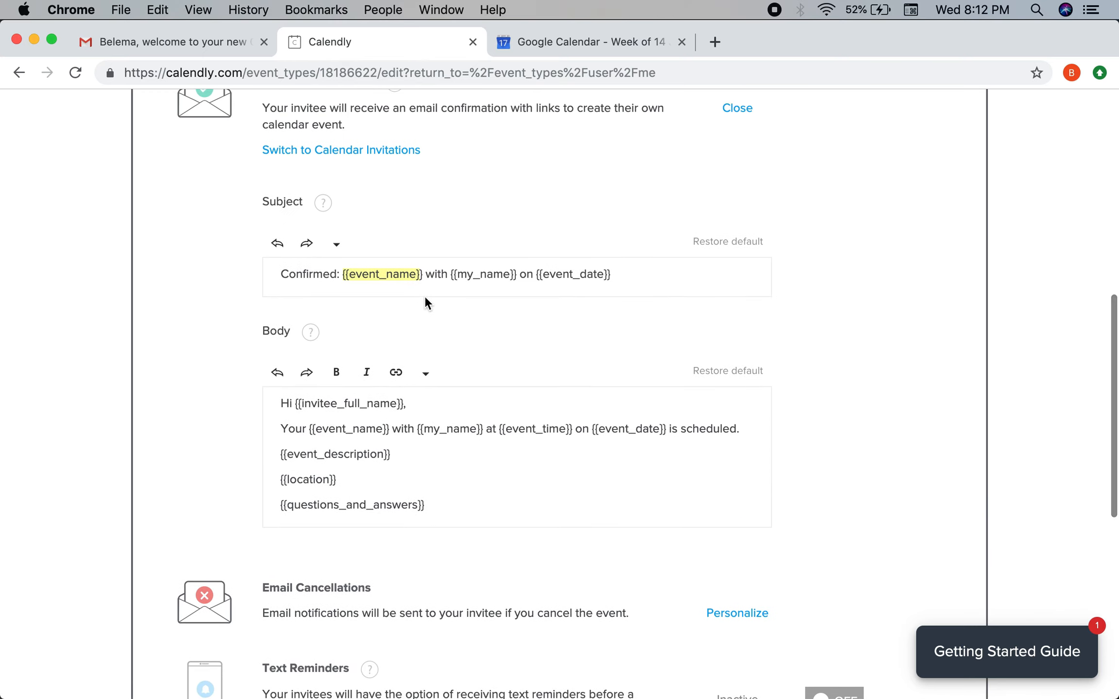
scroll(448, 285, down, 1)
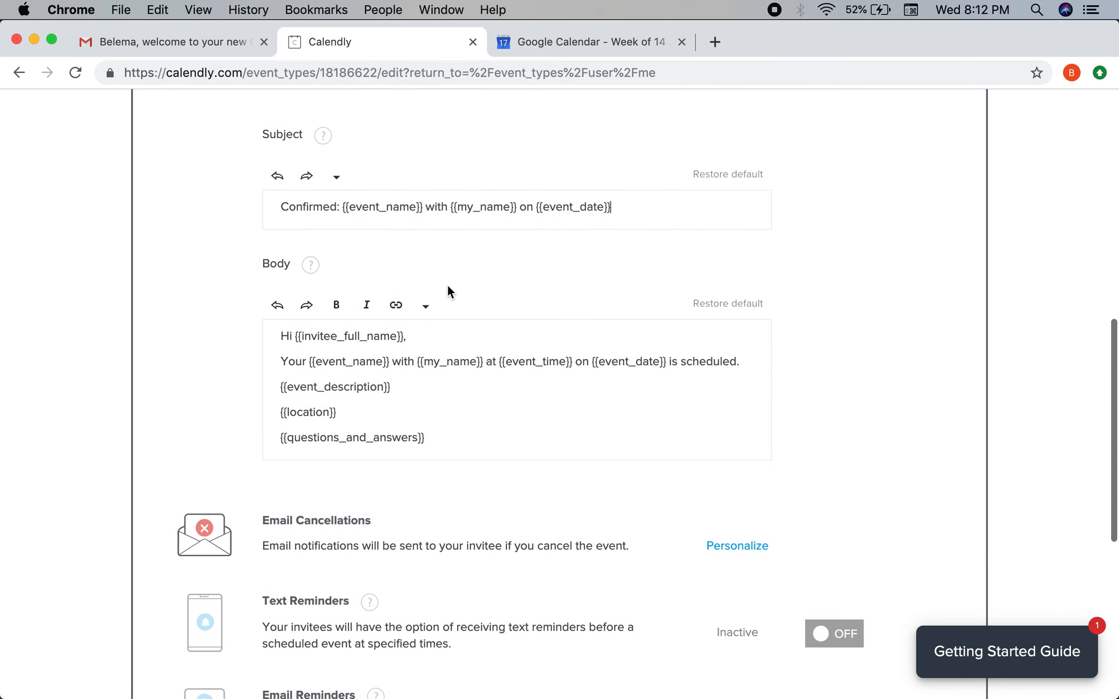
scroll(447, 289, down, 2)
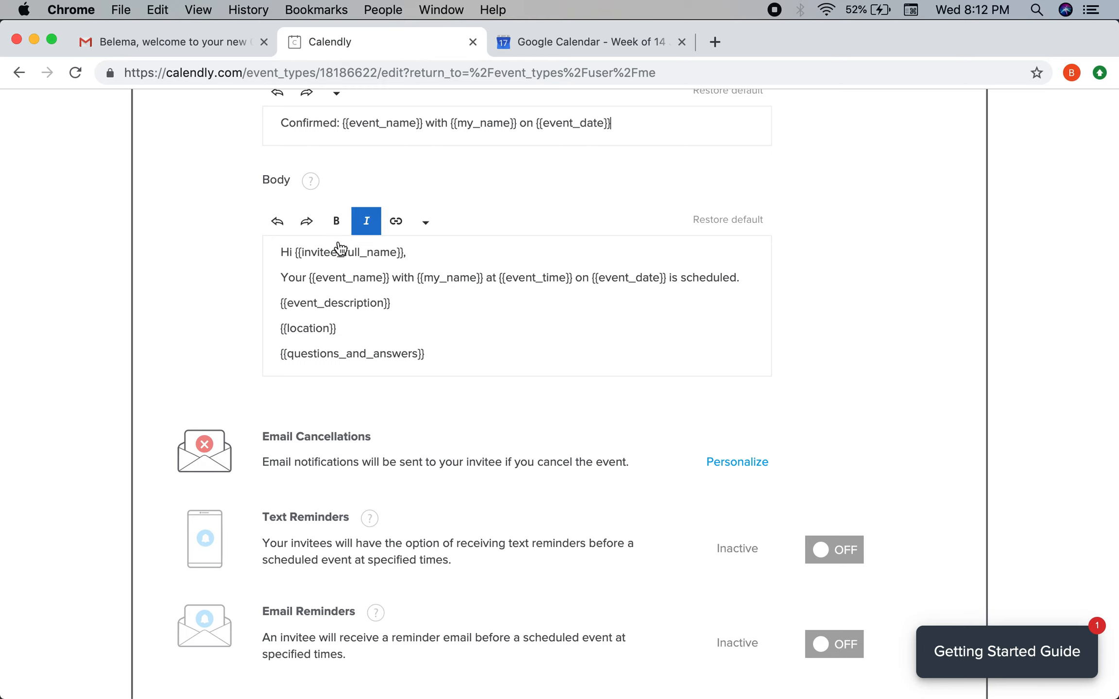
scroll(415, 345, up, 7)
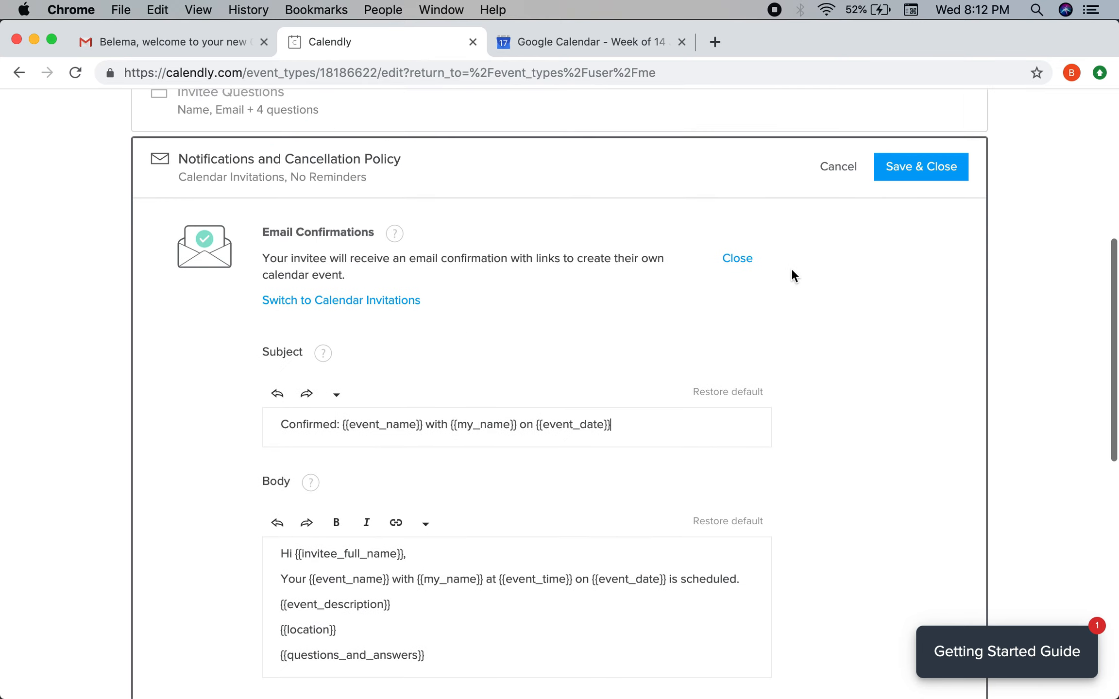
click(744, 260)
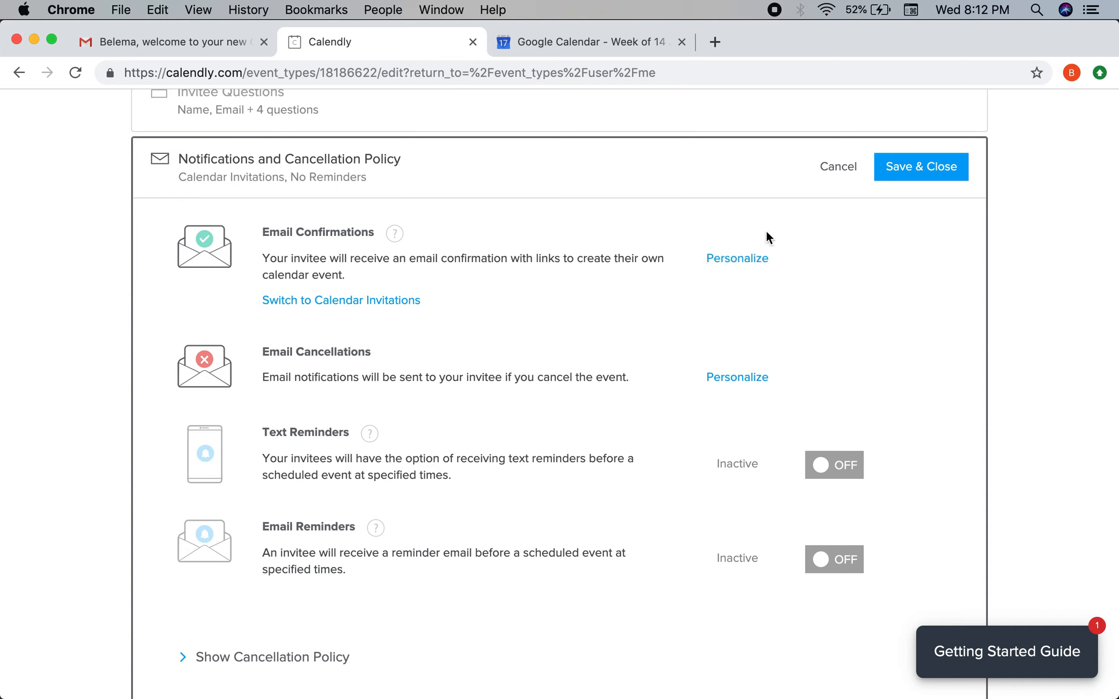
click(917, 178)
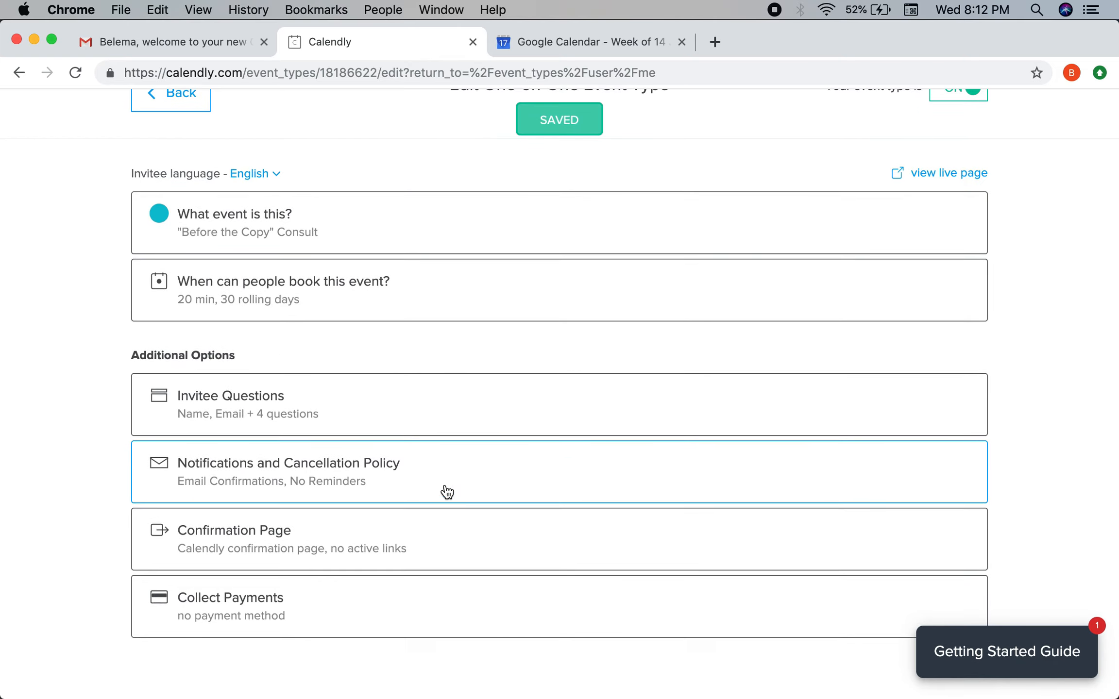
Set On confirmation to 'Display Calendly confirmation page' and save it.
click(400, 546)
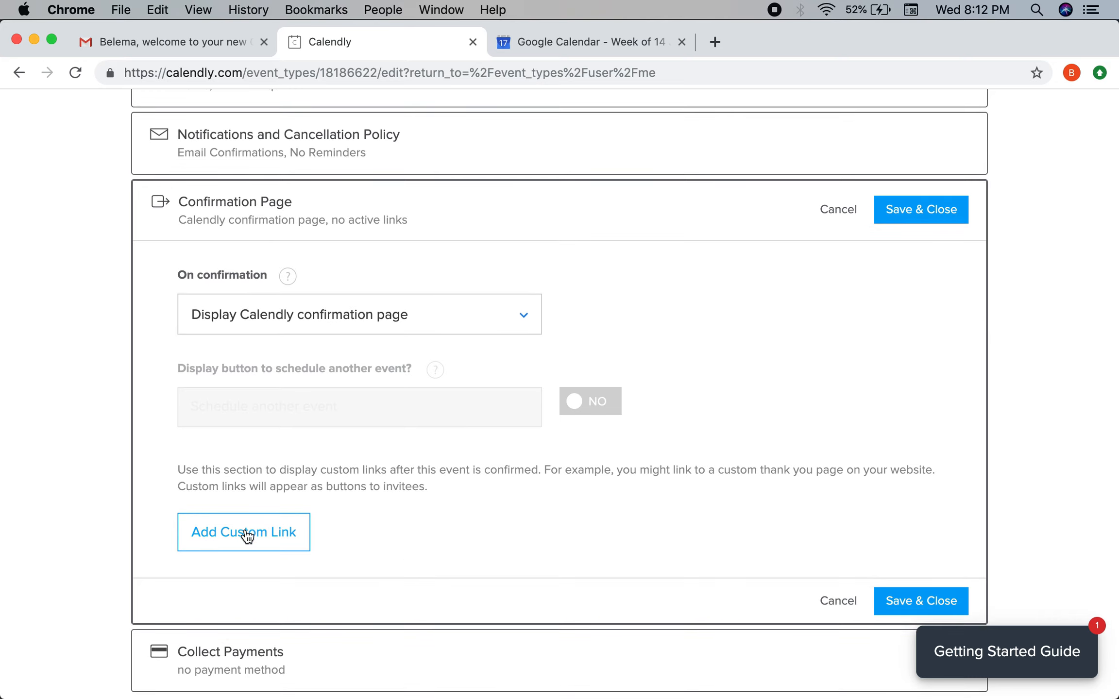
click(397, 330)
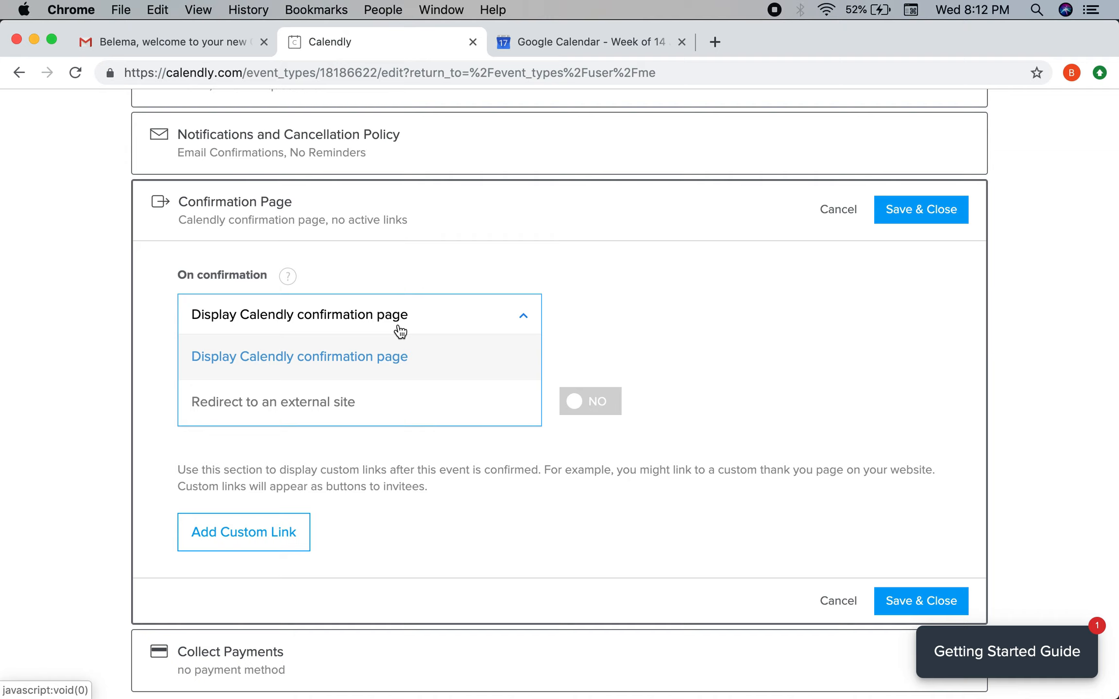
click(213, 403)
click(281, 389)
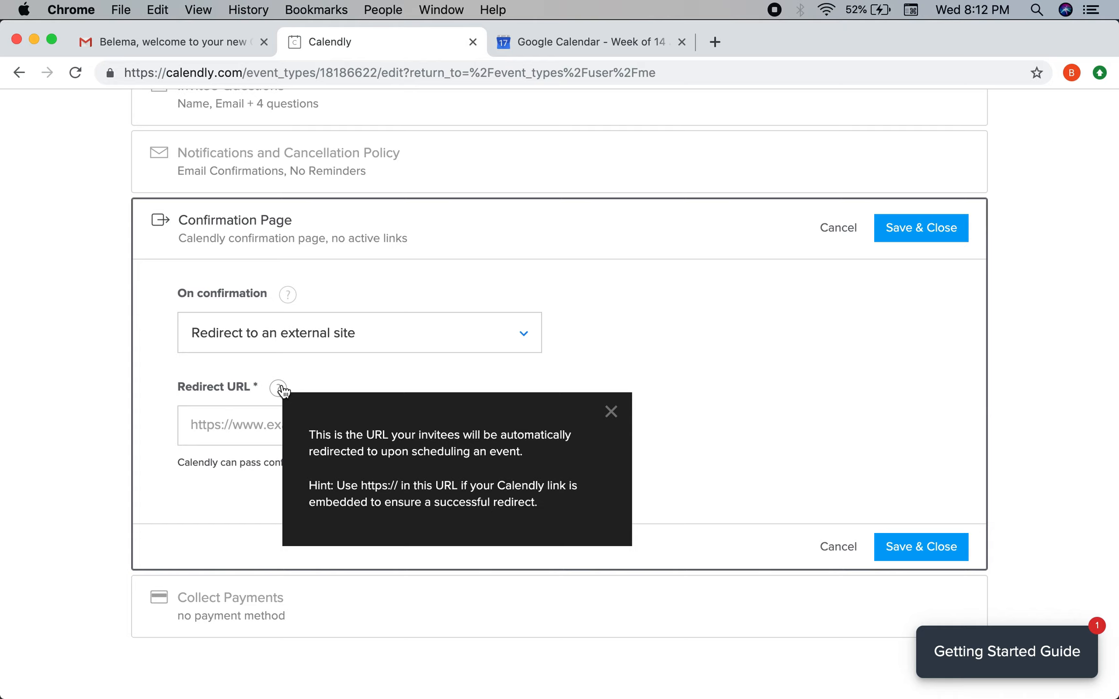
click(220, 477)
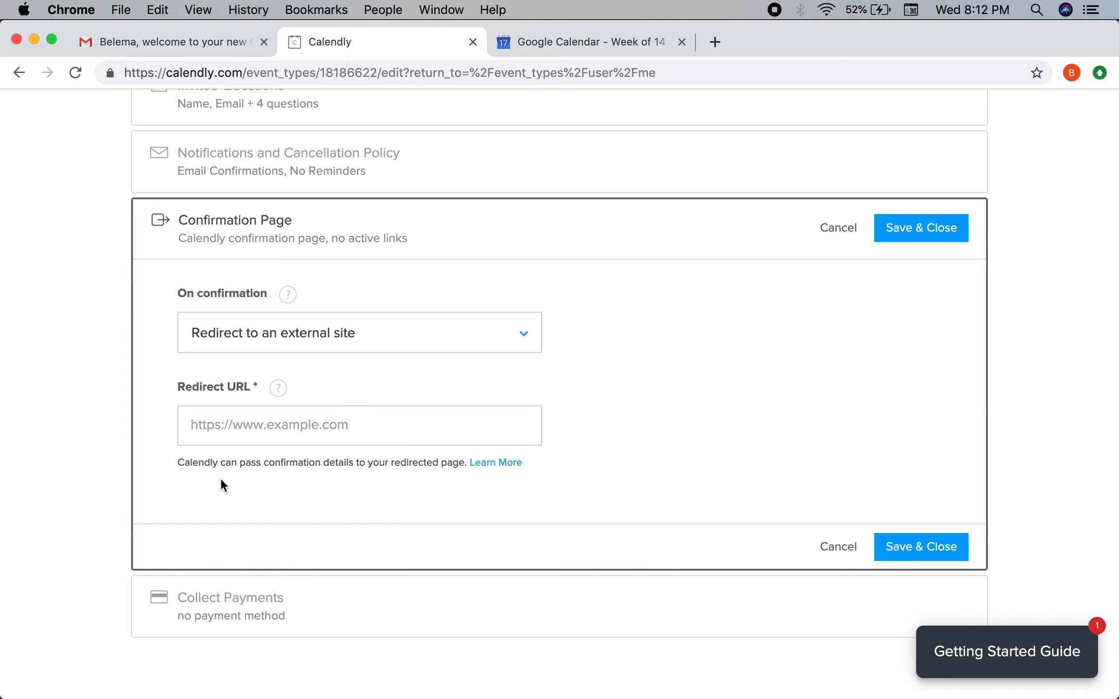
click(278, 388)
click(319, 335)
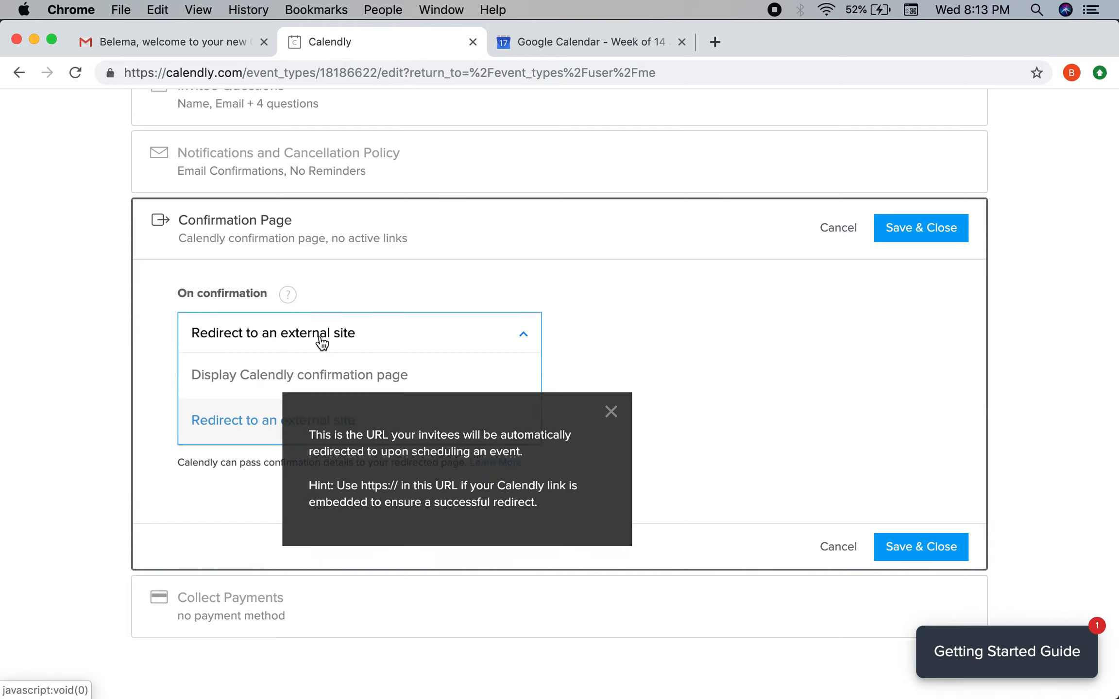
click(283, 384)
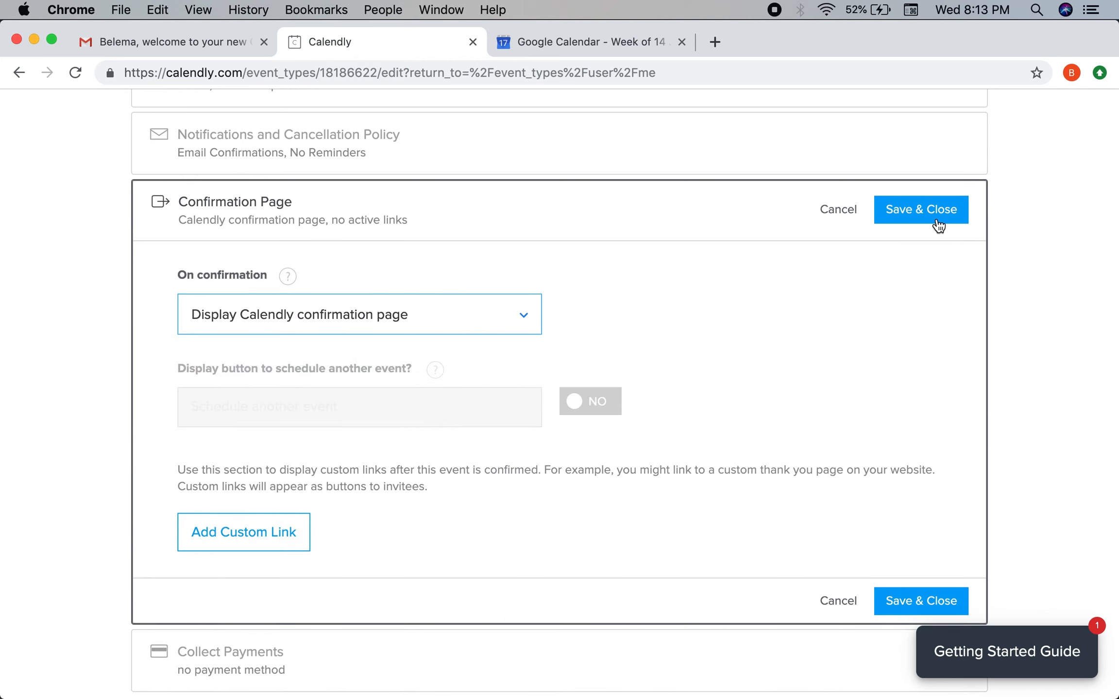
click(901, 221)
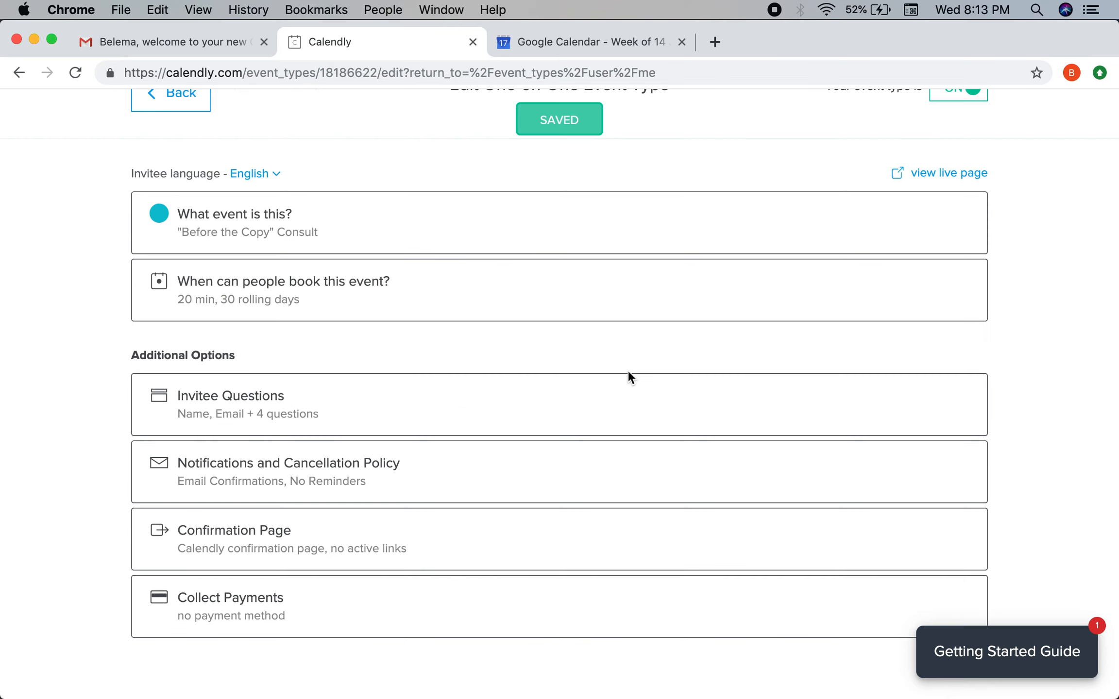
Save the Collect Payments settings unchanged and open the event's live booking page.
click(275, 630)
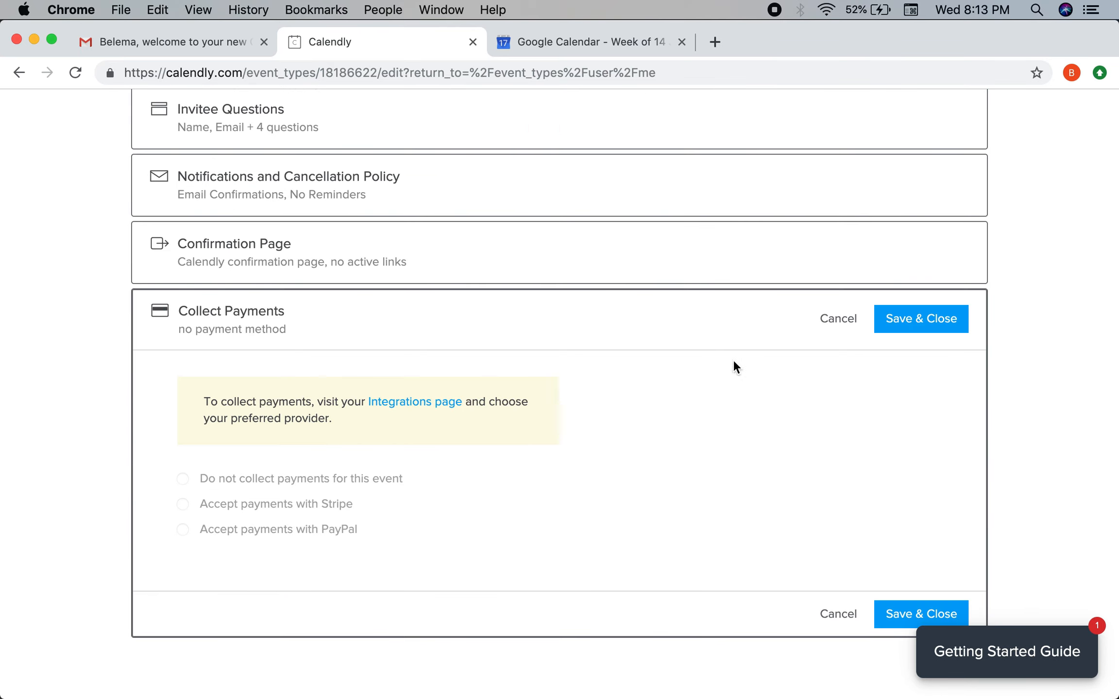
click(886, 320)
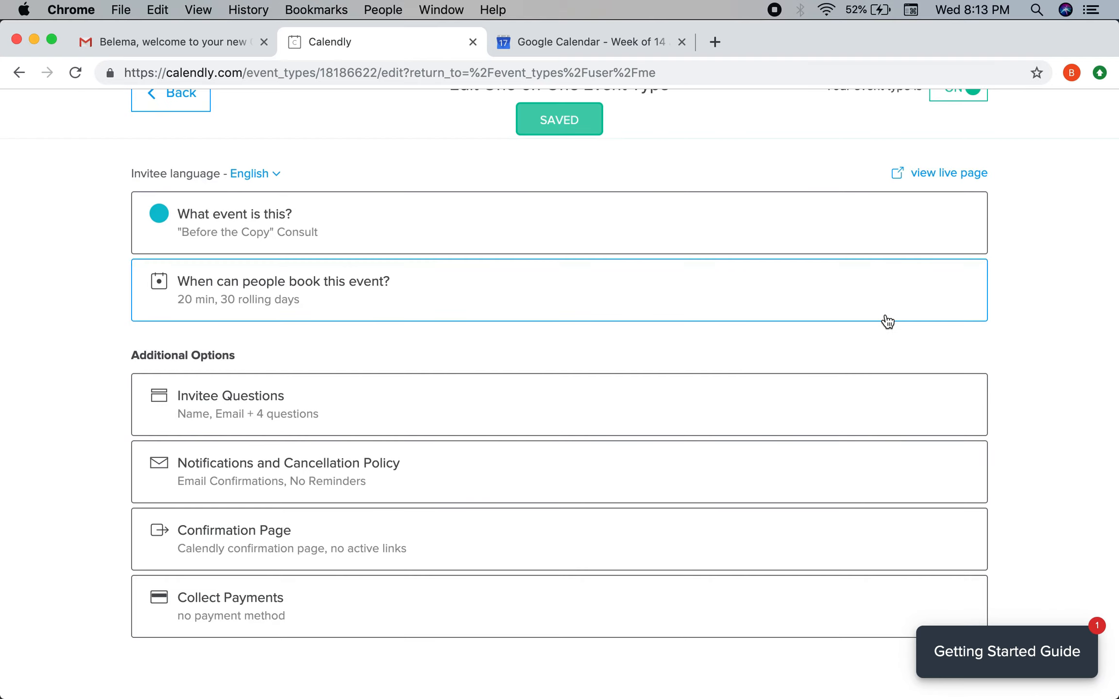
scroll(885, 315, down, 2)
scroll(885, 316, up, 4)
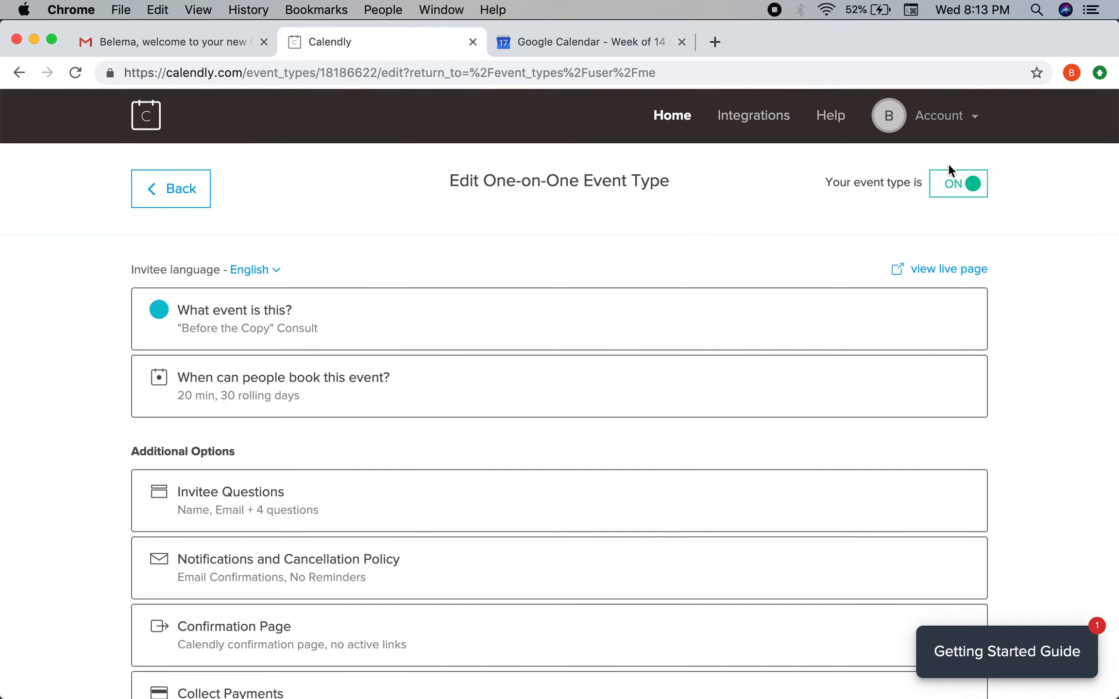
click(932, 272)
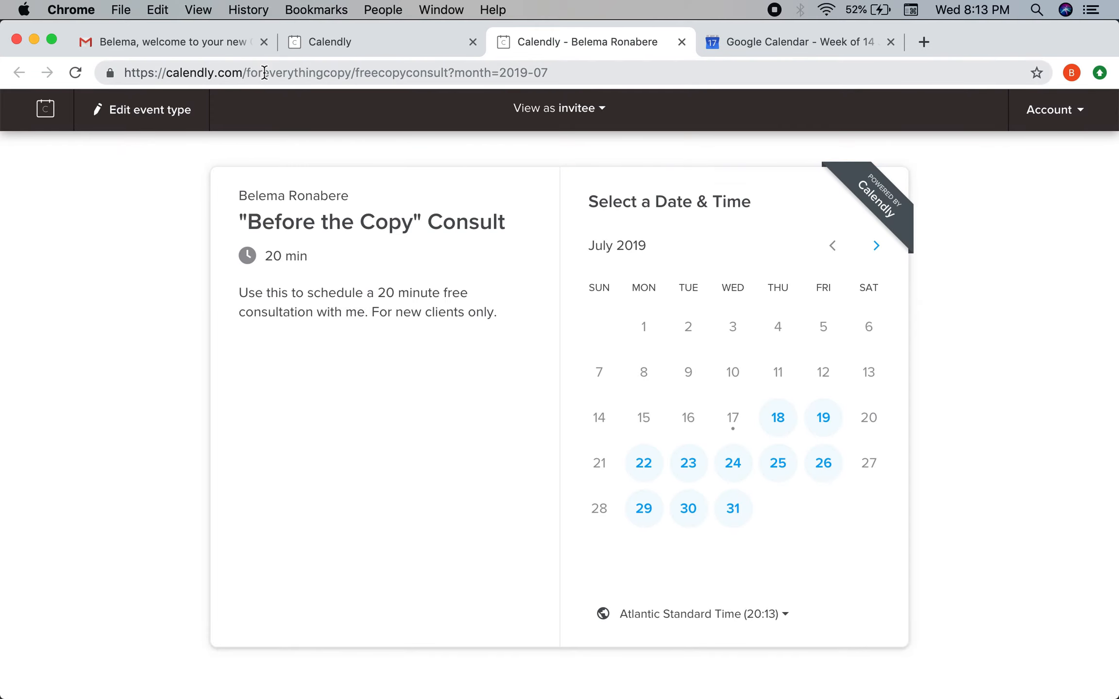
Edit the page address to load the "Before the Copy" Consult booking calendar.
drag(354, 70, 125, 74)
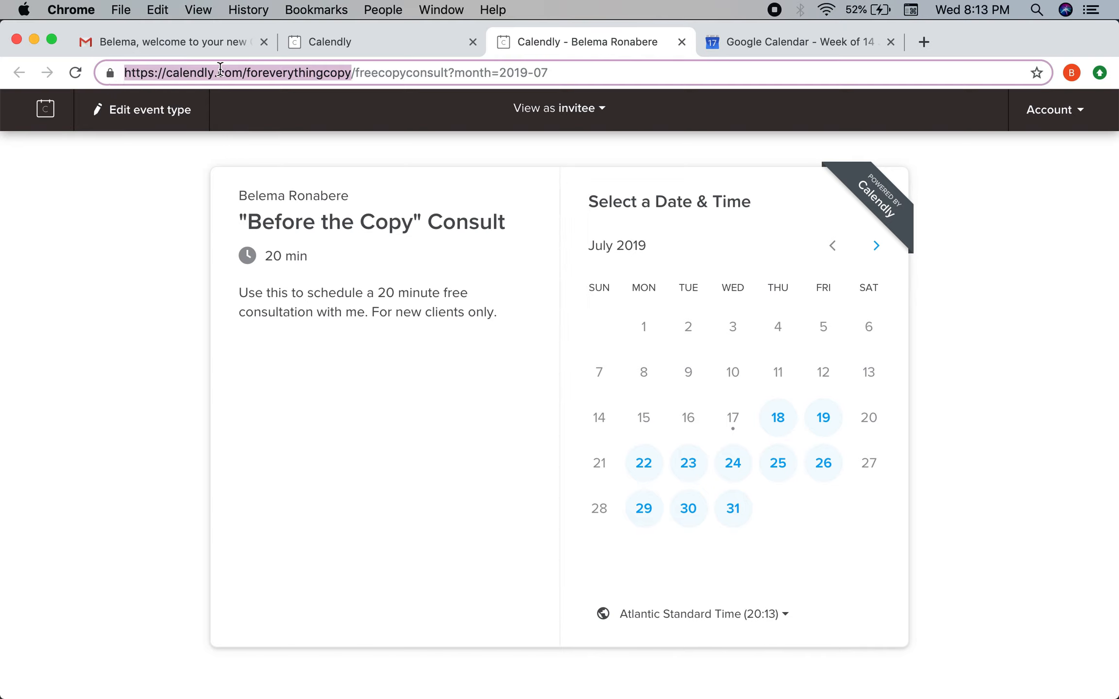
click(353, 71)
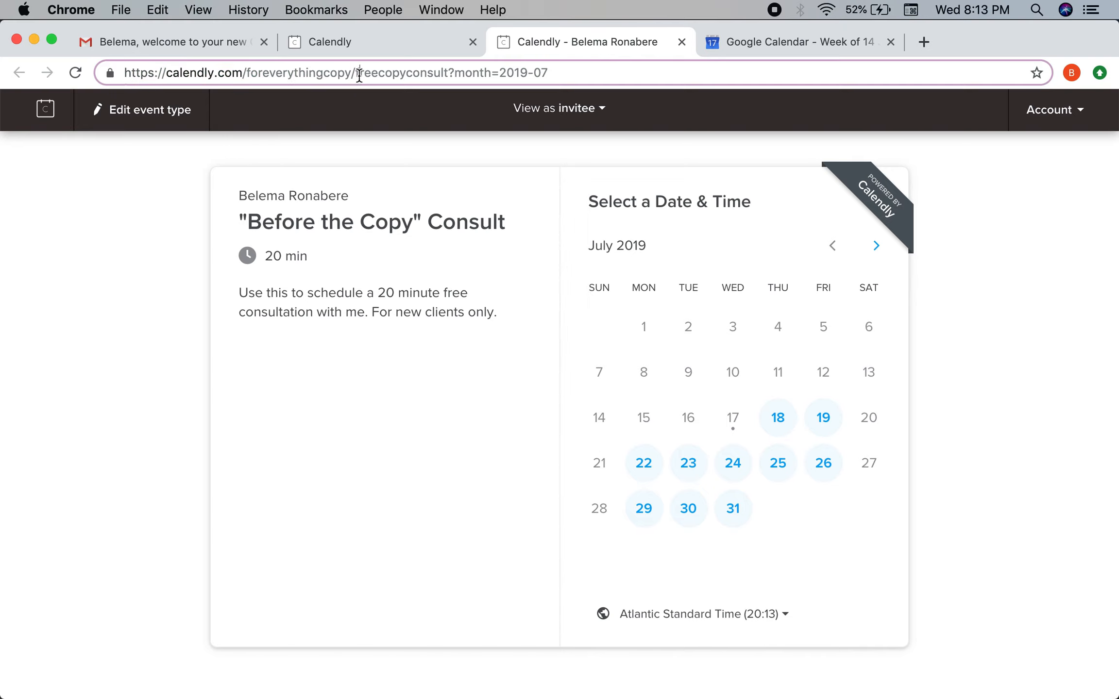
drag(355, 73, 626, 60)
key(super+c)
key(BackSpace)
key(Return)
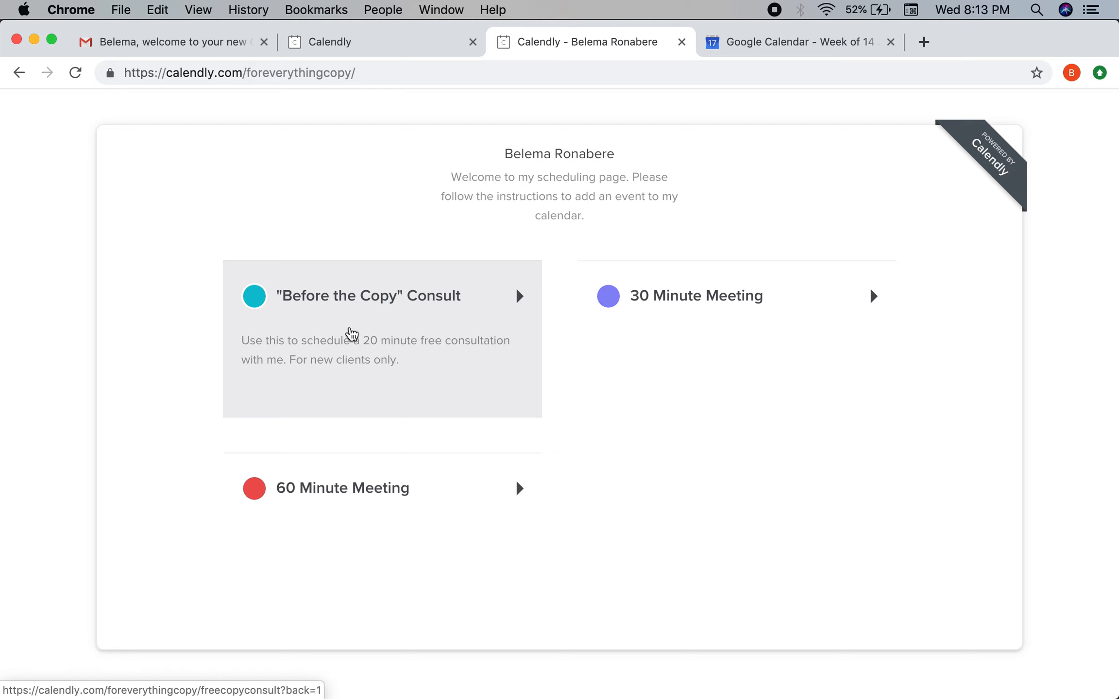
click(420, 70)
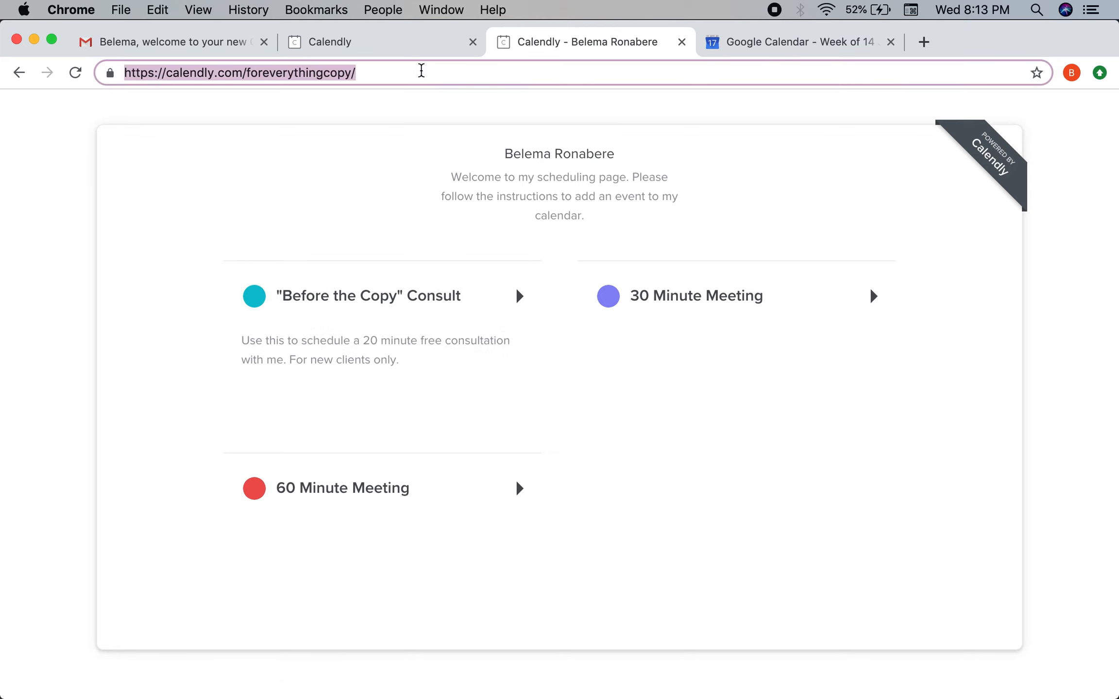
key(super+v)
key(super+z)
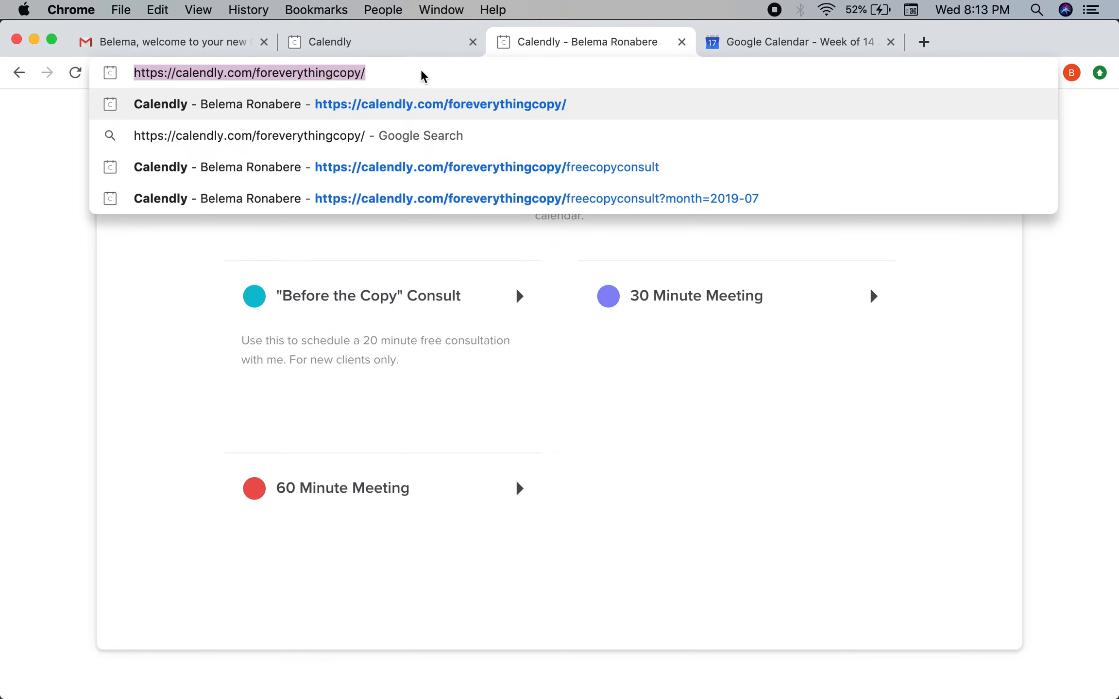
key(Right)
key(super+v)
key(Return)
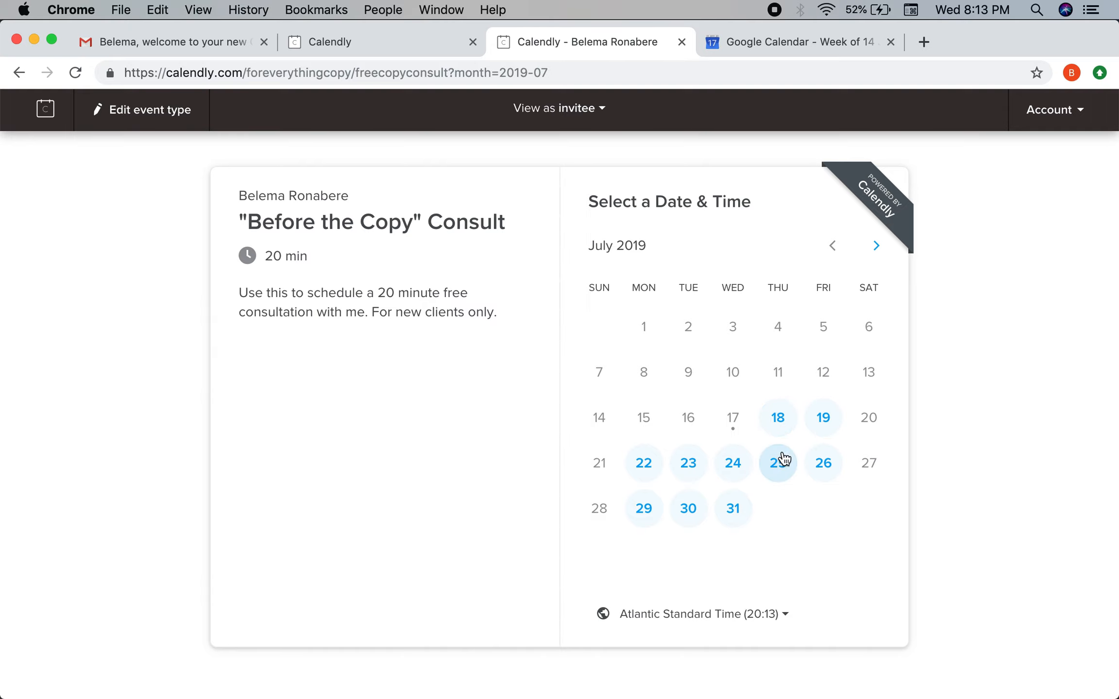
Reserve 09:00 on Wednesday, July 31, and look over the empty Enter Details fields.
click(732, 506)
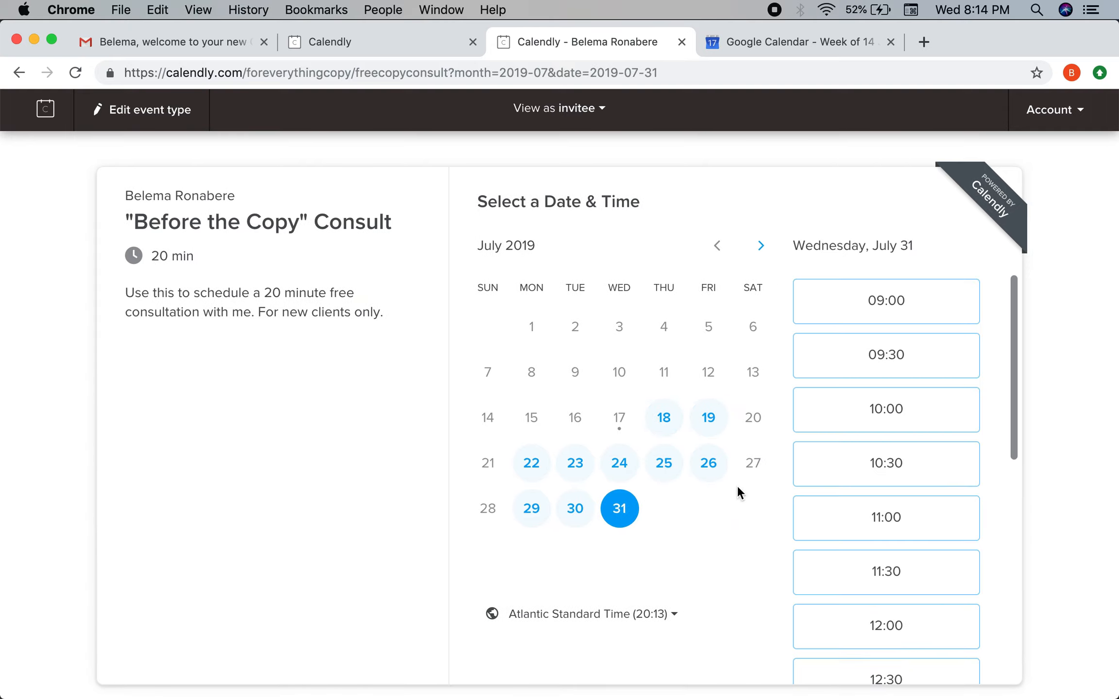
click(877, 301)
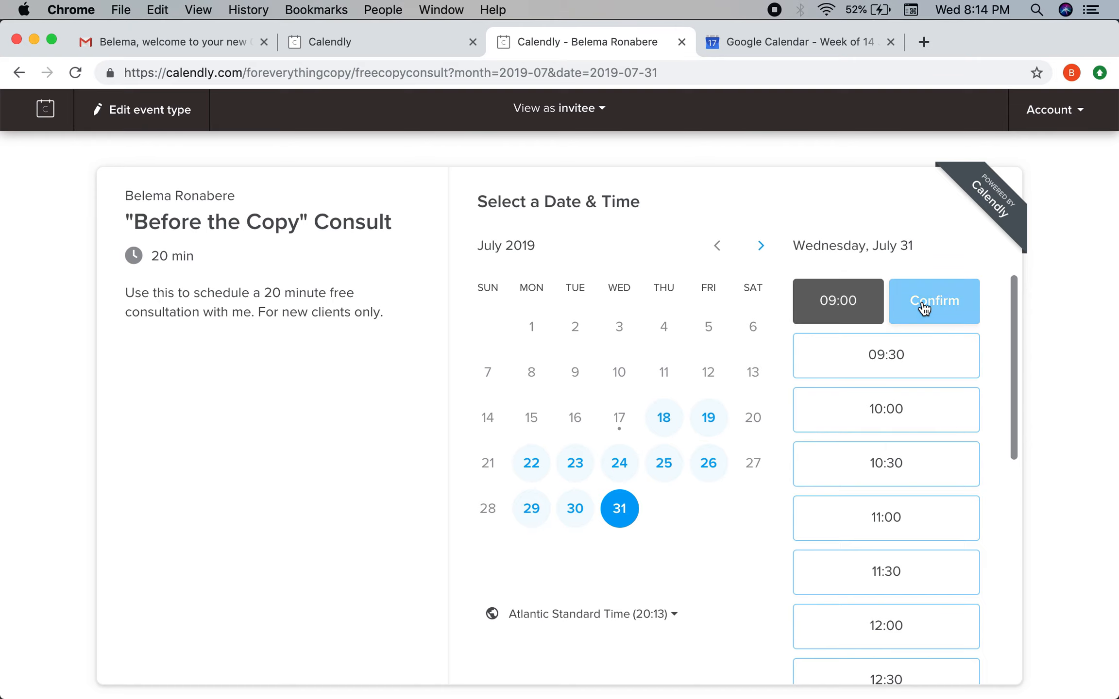
click(923, 306)
click(589, 222)
click(587, 301)
click(572, 408)
click(565, 505)
click(558, 574)
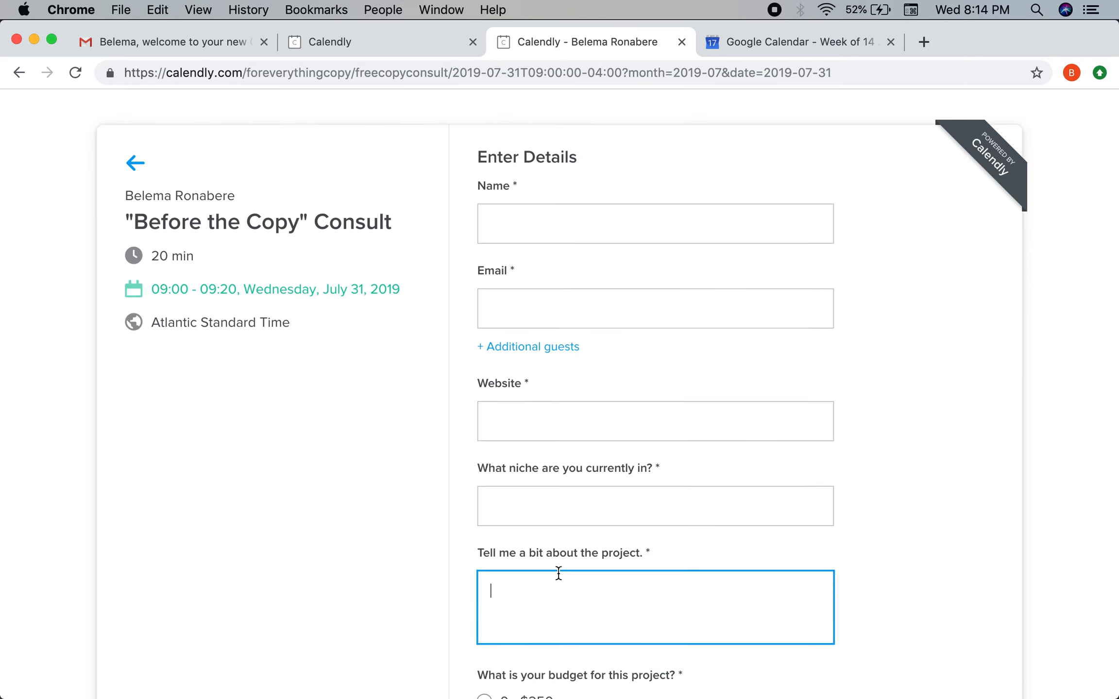
scroll(558, 575, down, 5)
scroll(600, 486, up, 5)
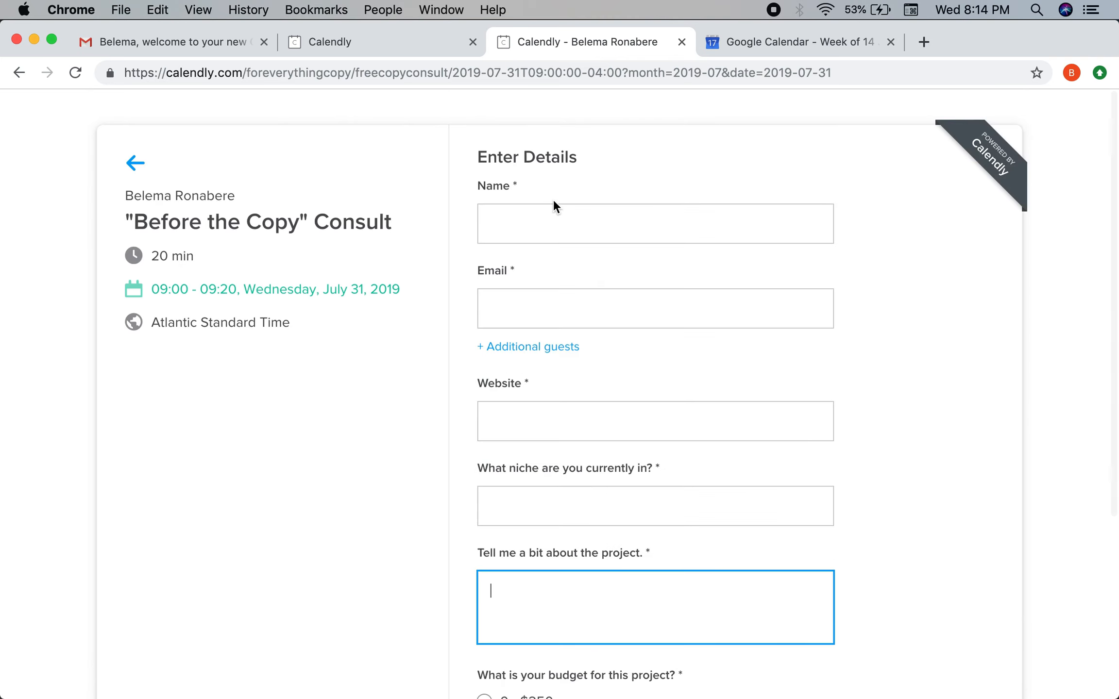
Fill in the invitee's name, e-mail address and website on the booking form.
click(551, 214)
text(Belema)
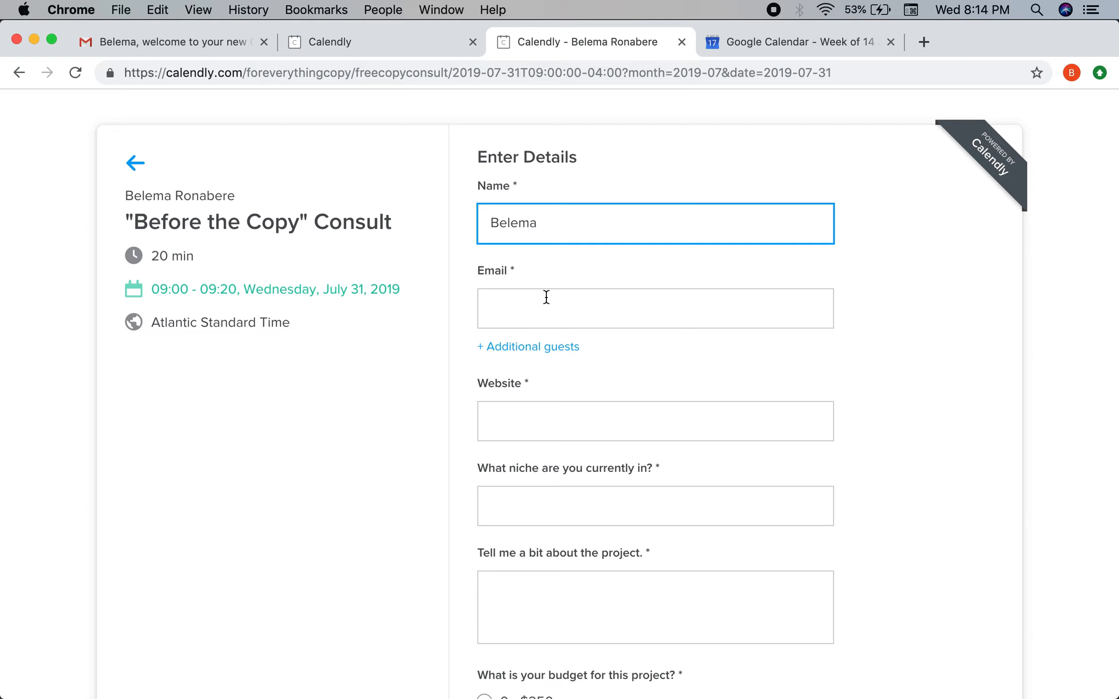
click(546, 297)
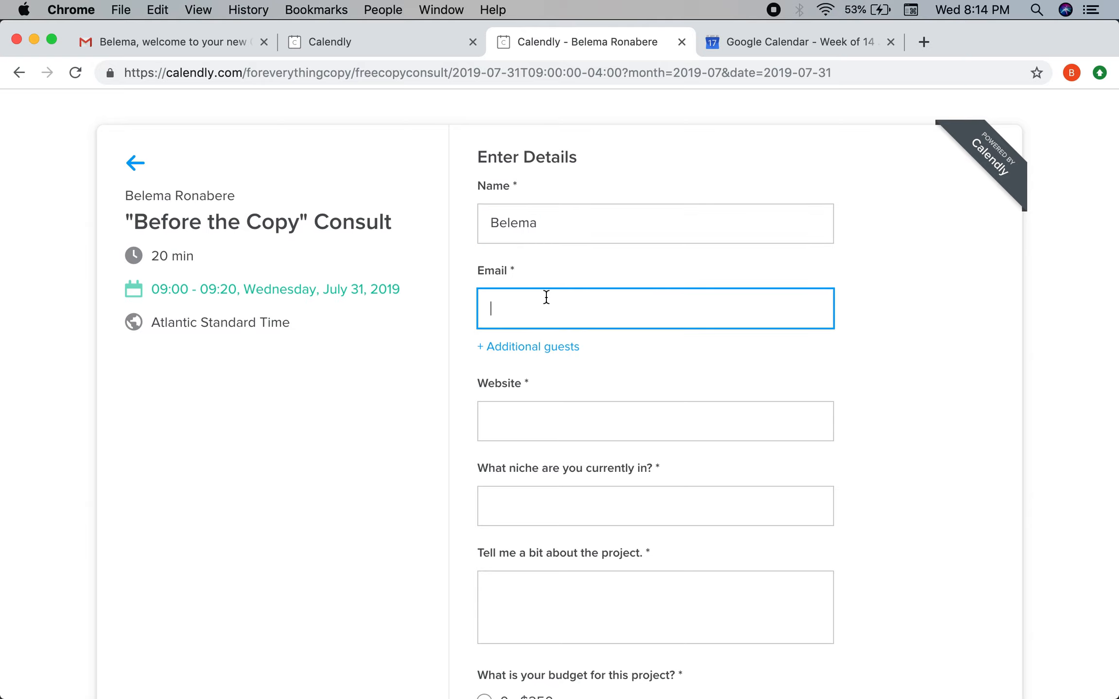
scroll(528, 340, down, 2)
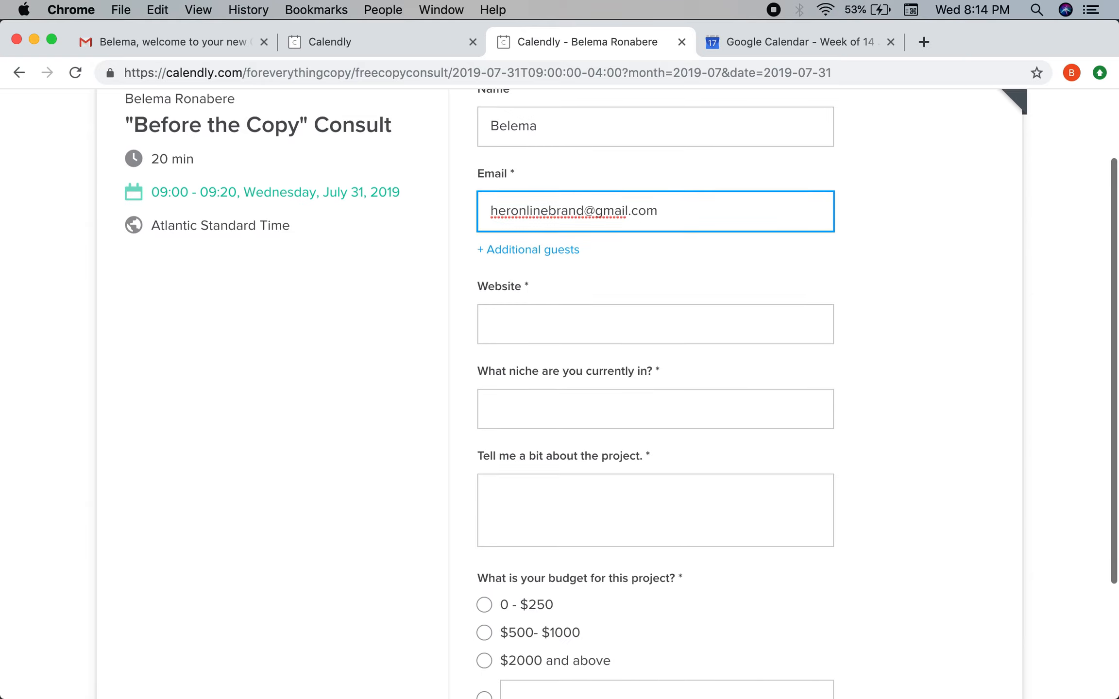
click(541, 331)
text(https://heronlinebrand.com)
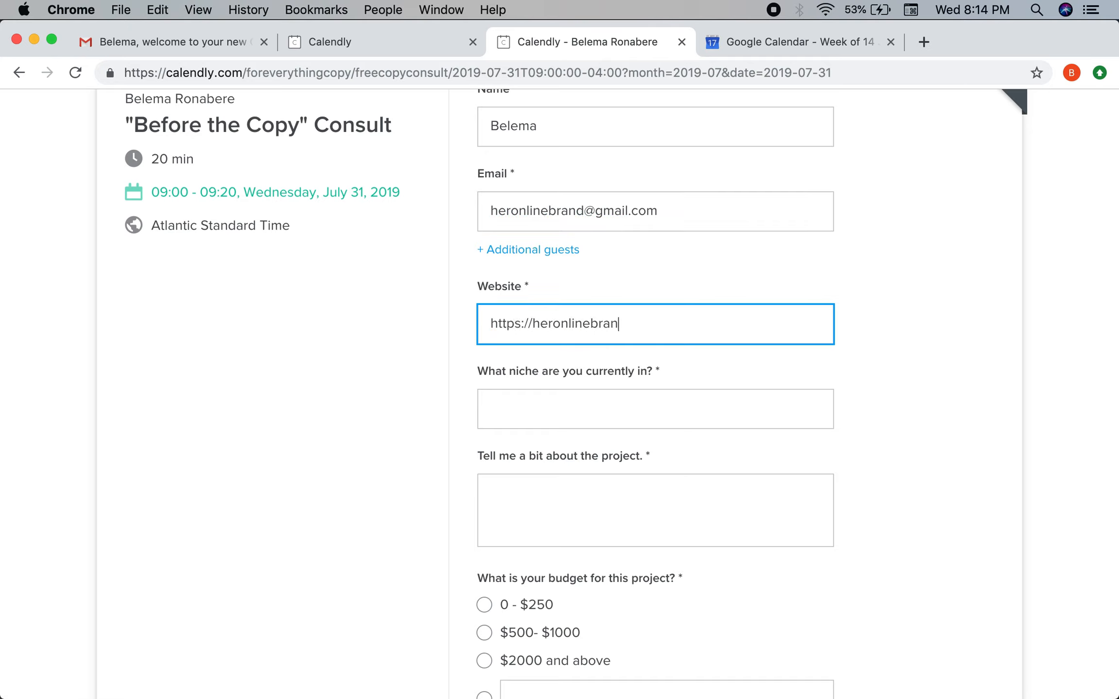
Enter niche Business, project 'Write my website copy', and choose the $2000 and above budget.
click(533, 413)
text(Business)
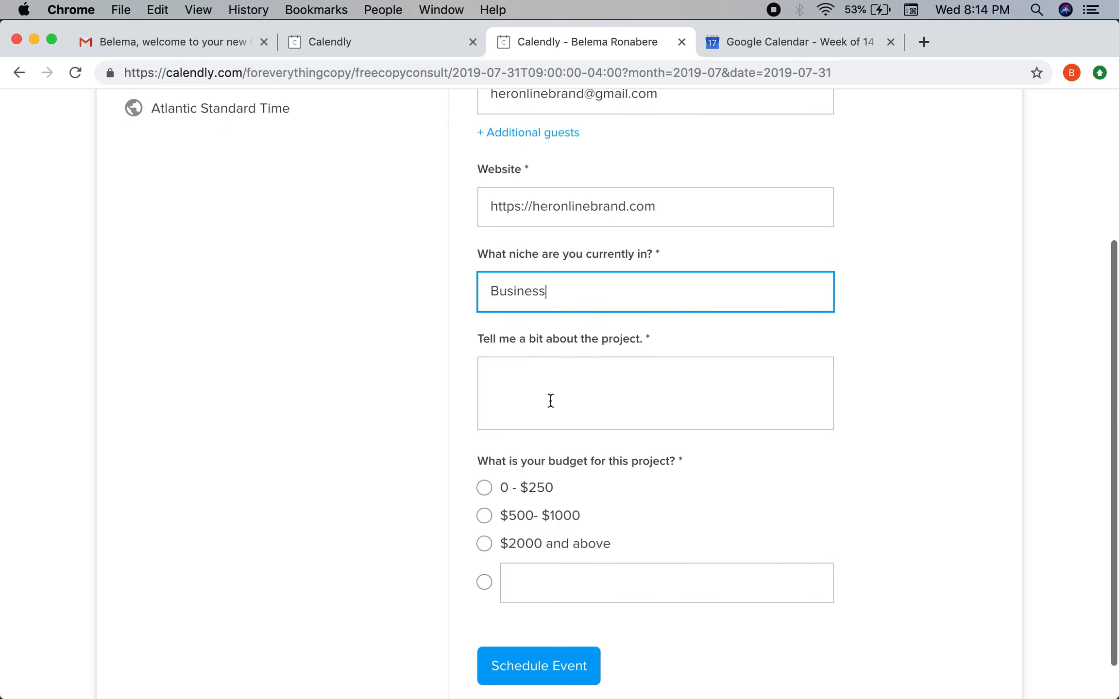
click(551, 401)
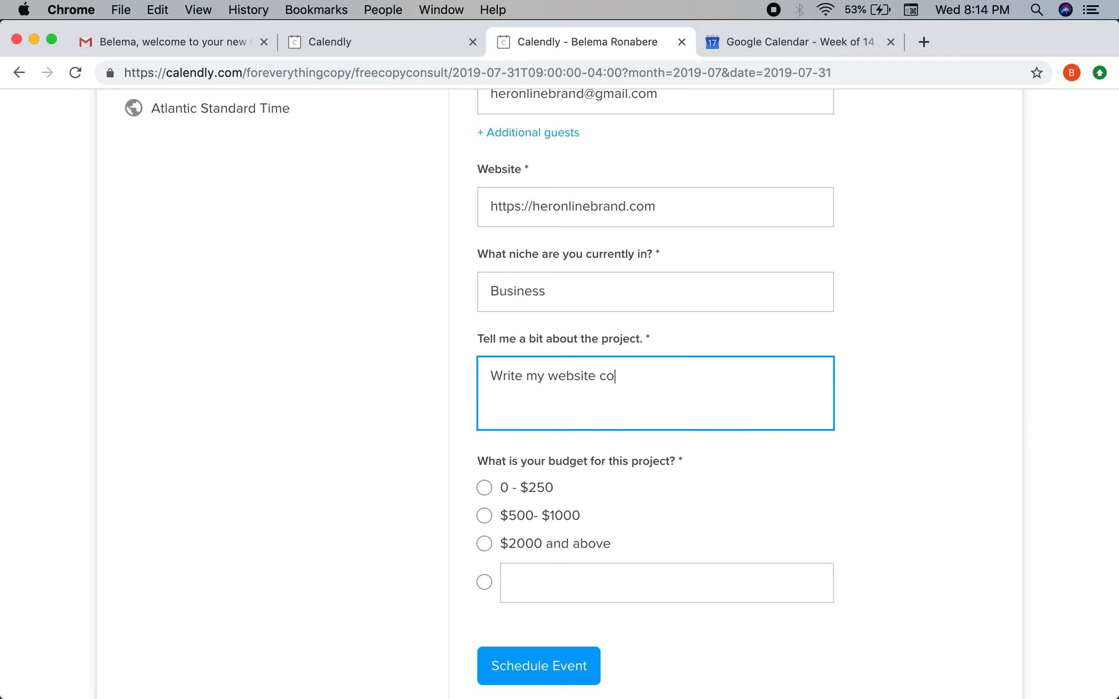
scroll(469, 416, down, 2)
click(486, 505)
Schedule the consult, then add the confirmed booking to Google Calendar.
click(571, 622)
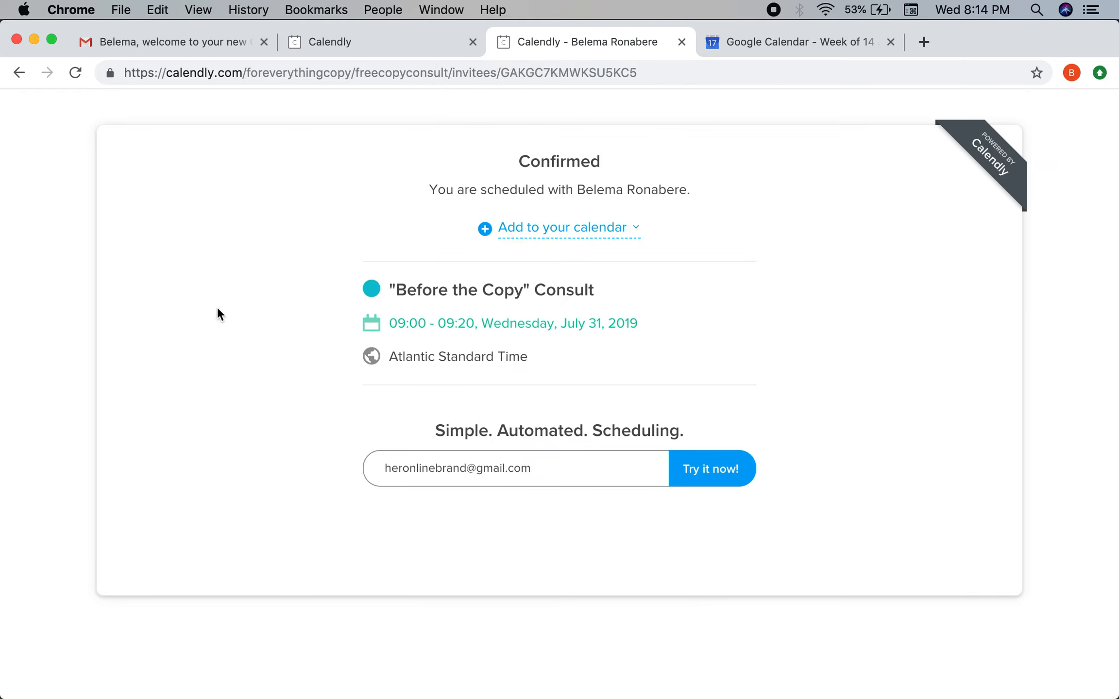
click(645, 227)
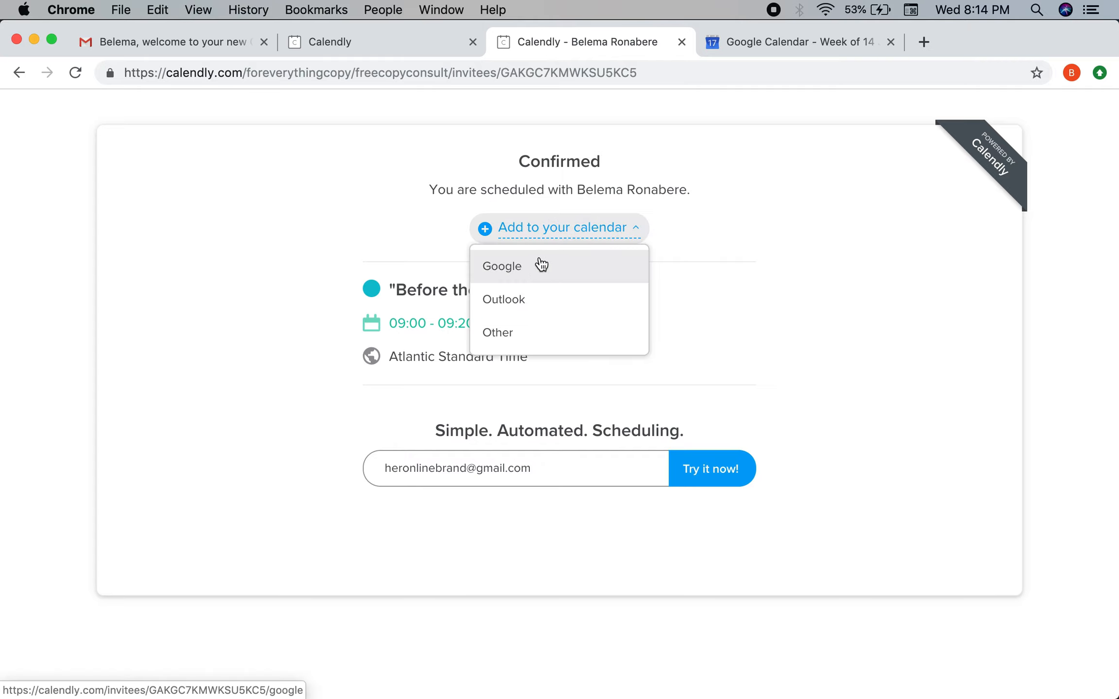
click(539, 278)
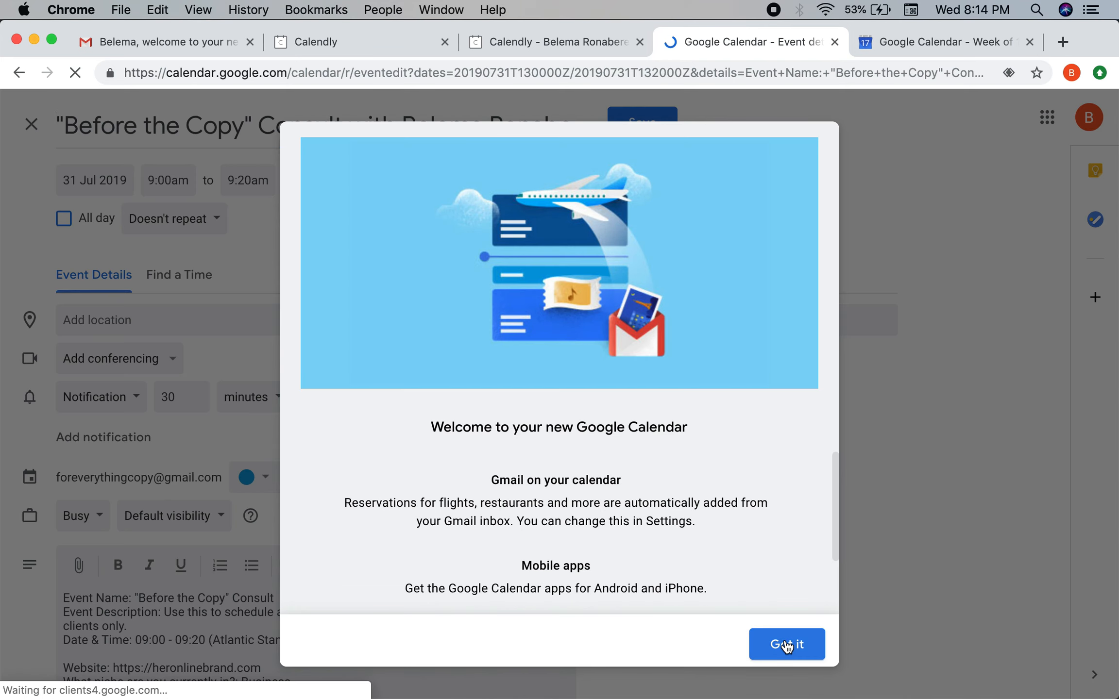
Clear the Google Calendar welcome message and discard the first, unsaved event draft.
click(786, 645)
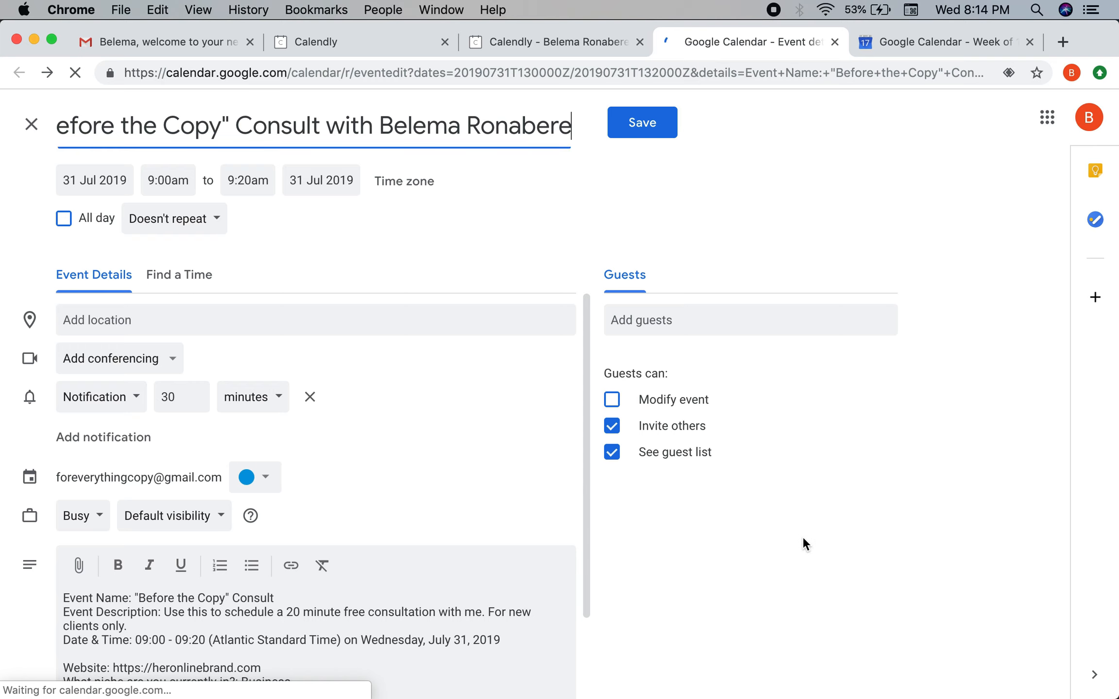
scroll(352, 515, down, 3)
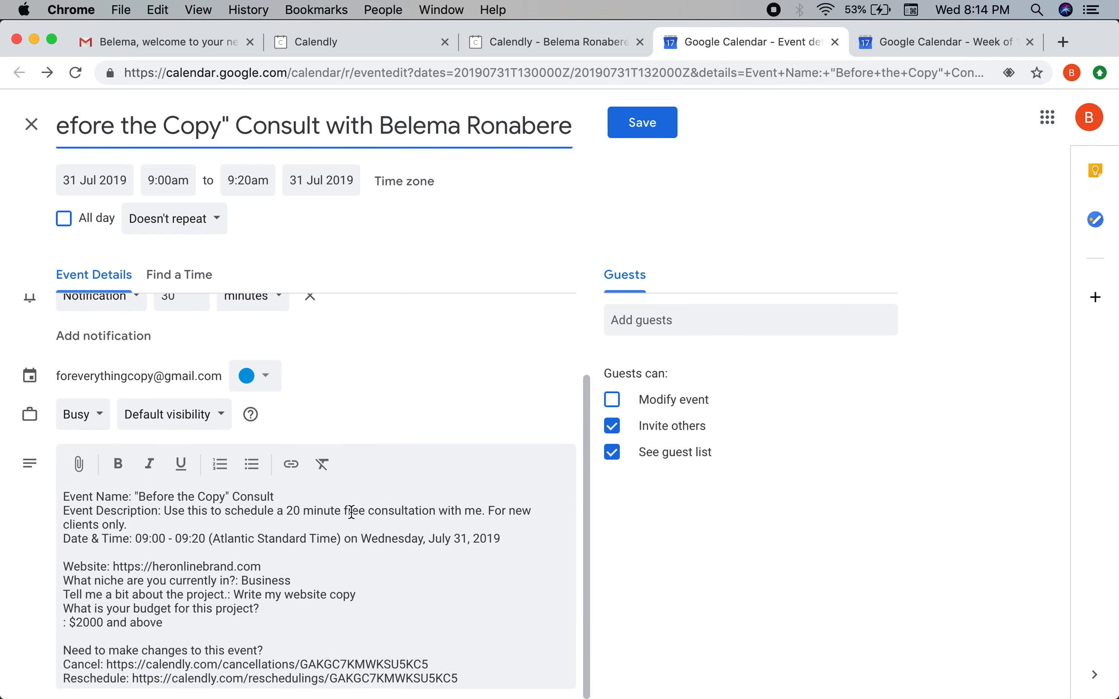
key(super+r)
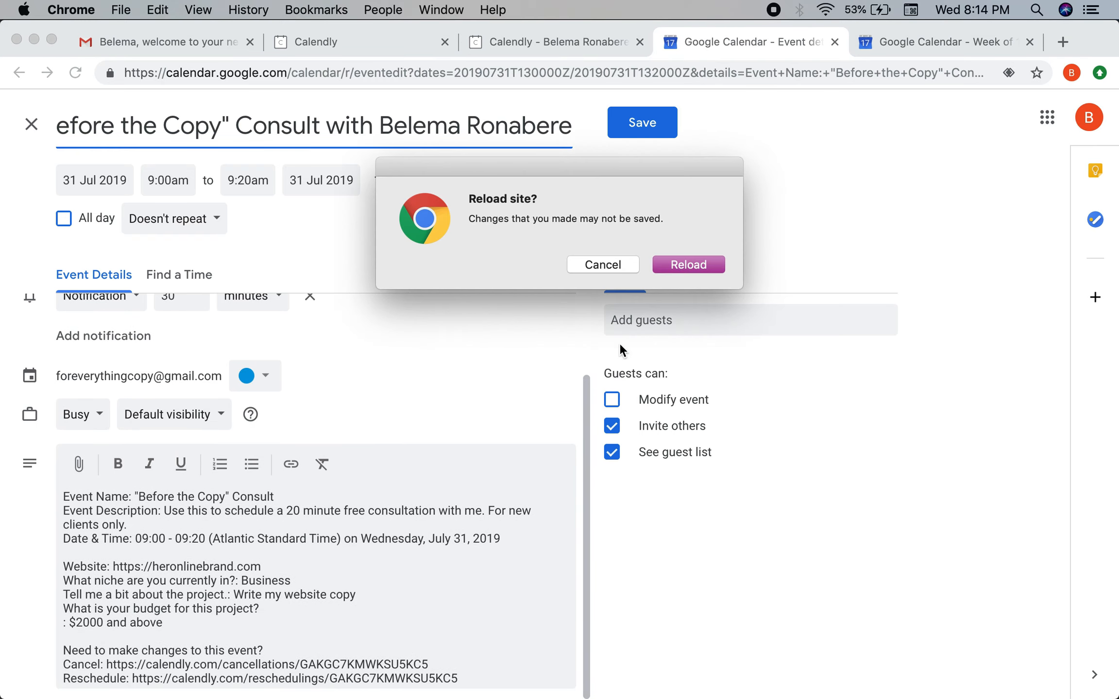
click(604, 266)
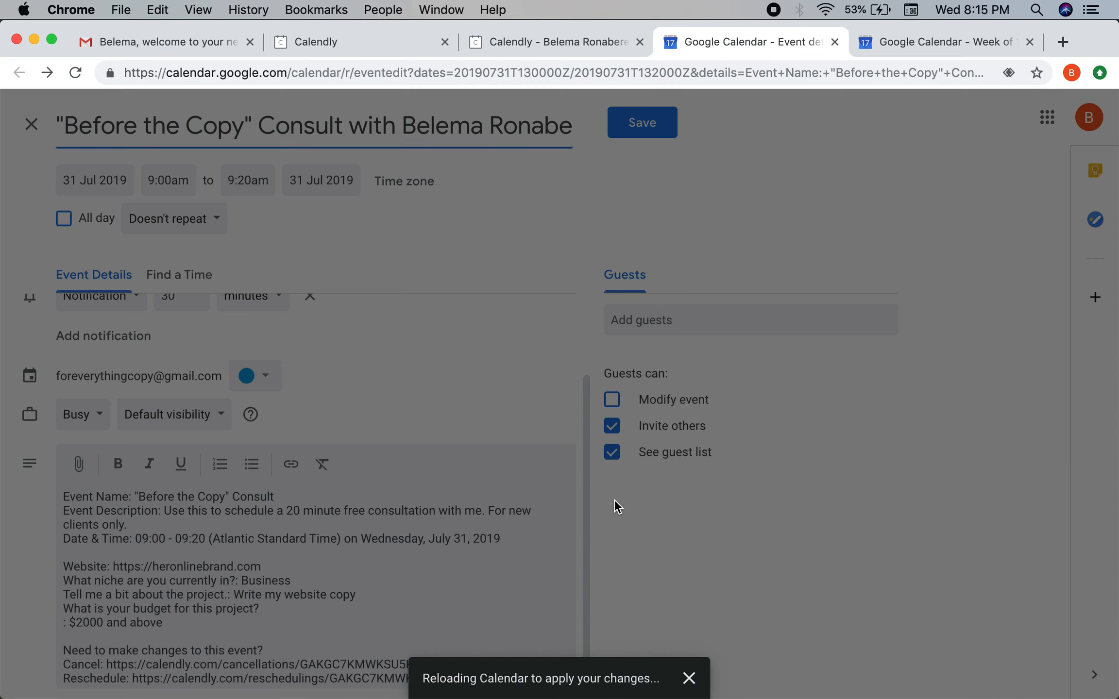
click(689, 679)
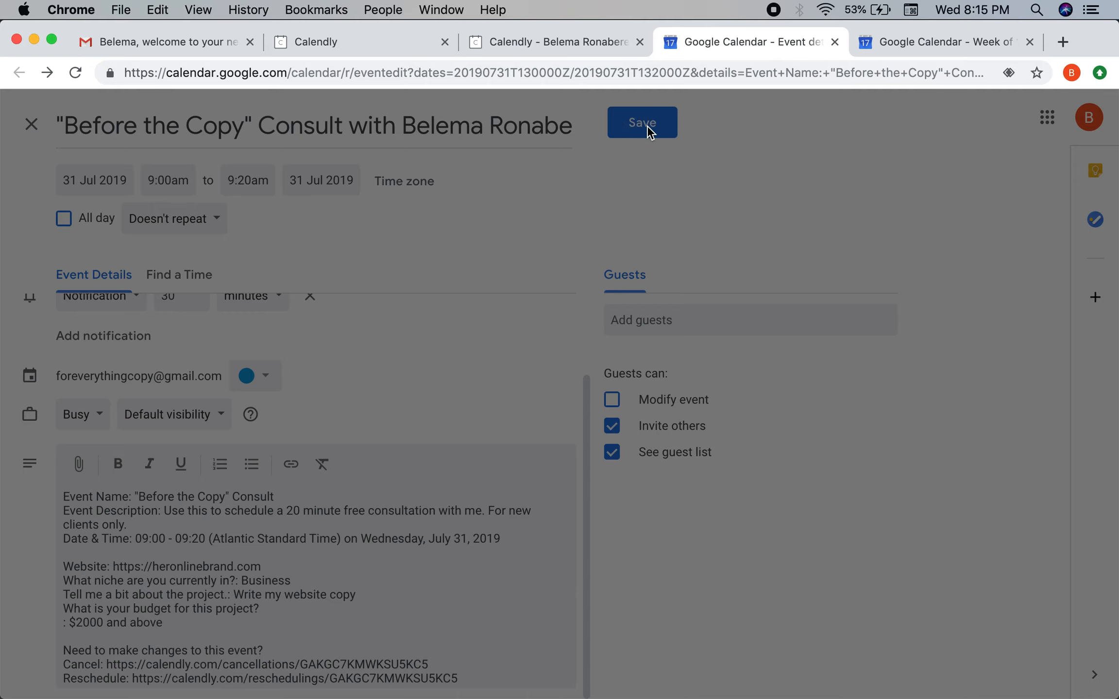
click(622, 46)
click(833, 43)
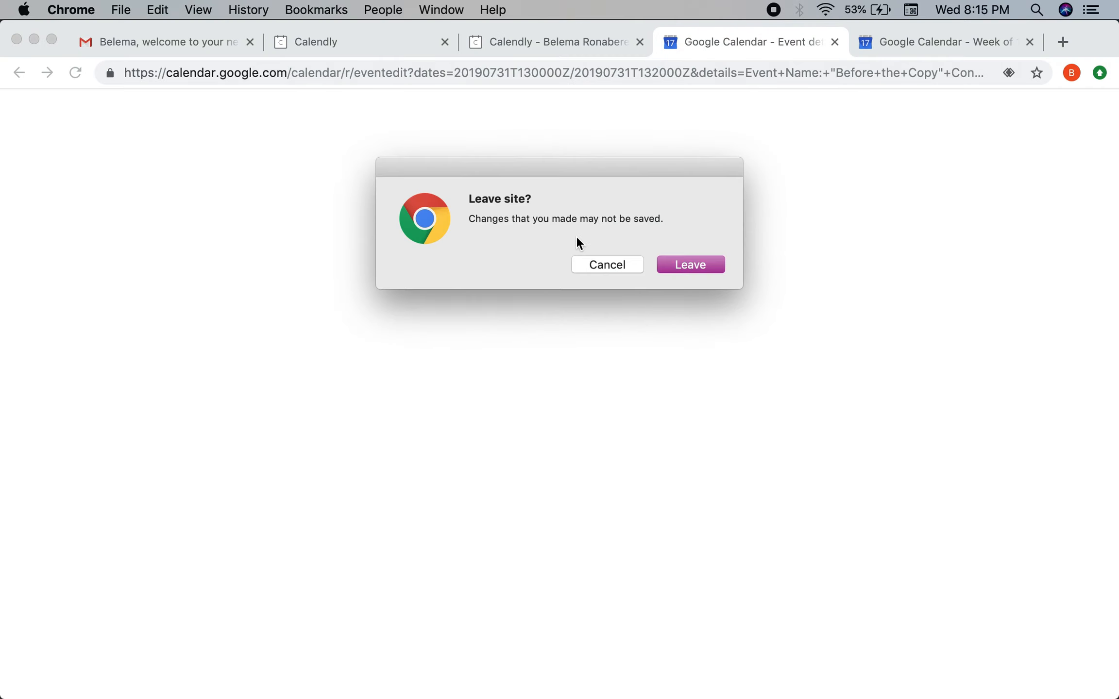
click(664, 264)
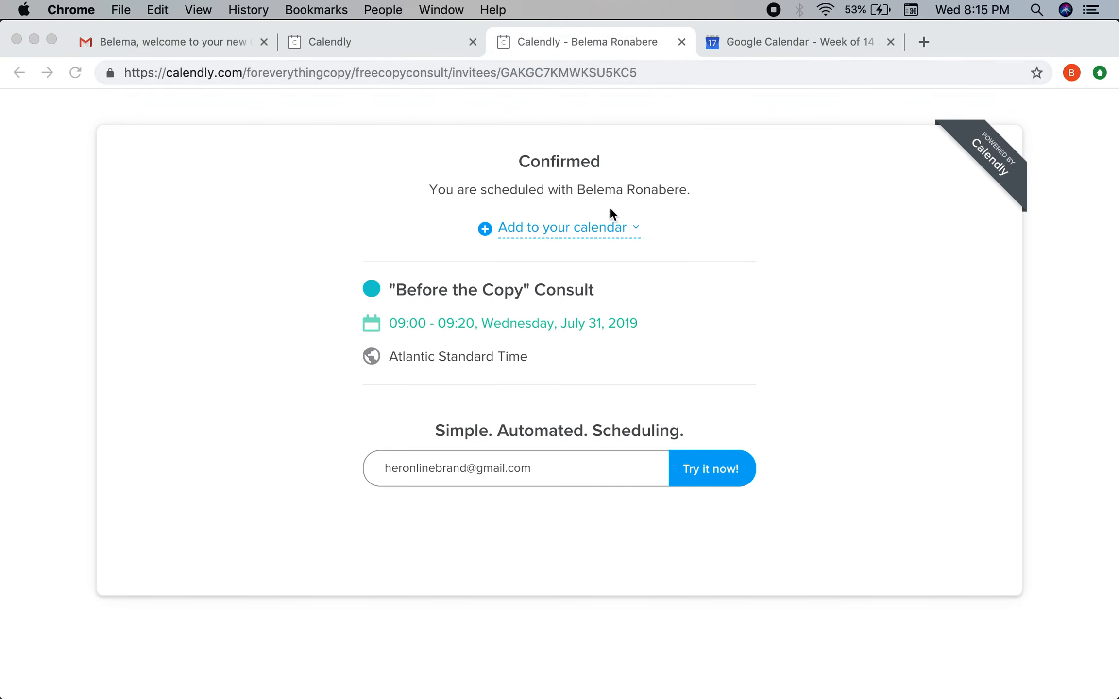
Re-send the booking to Google Calendar and save the consult for 31 July, 9:00–9:20am.
click(604, 228)
click(540, 263)
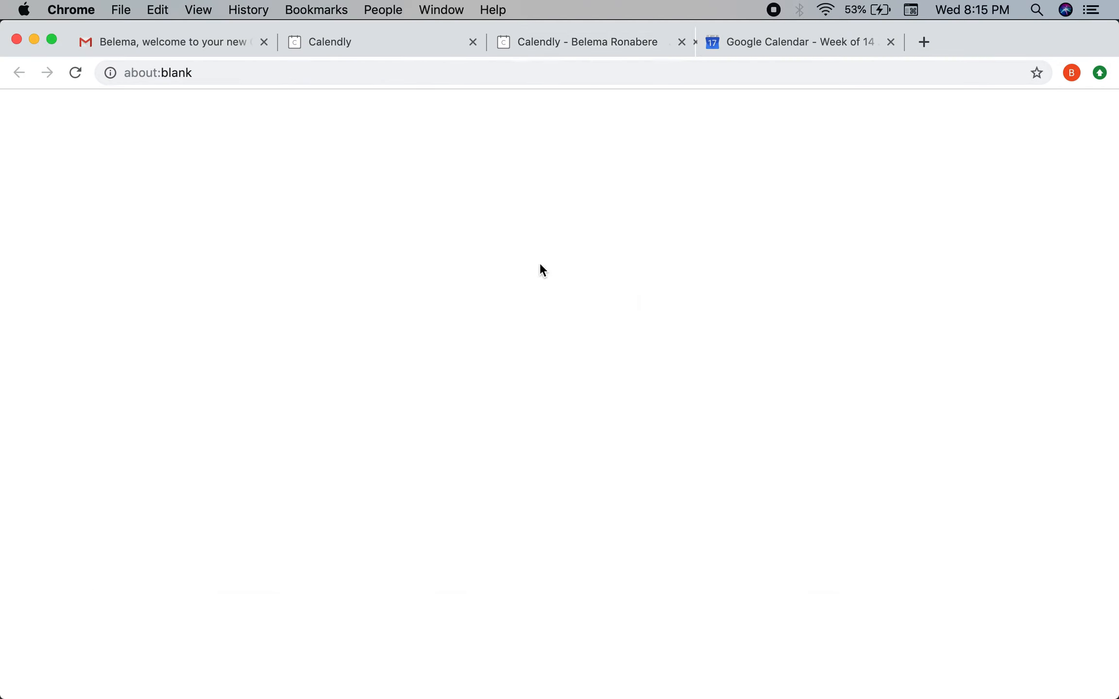
click(1028, 42)
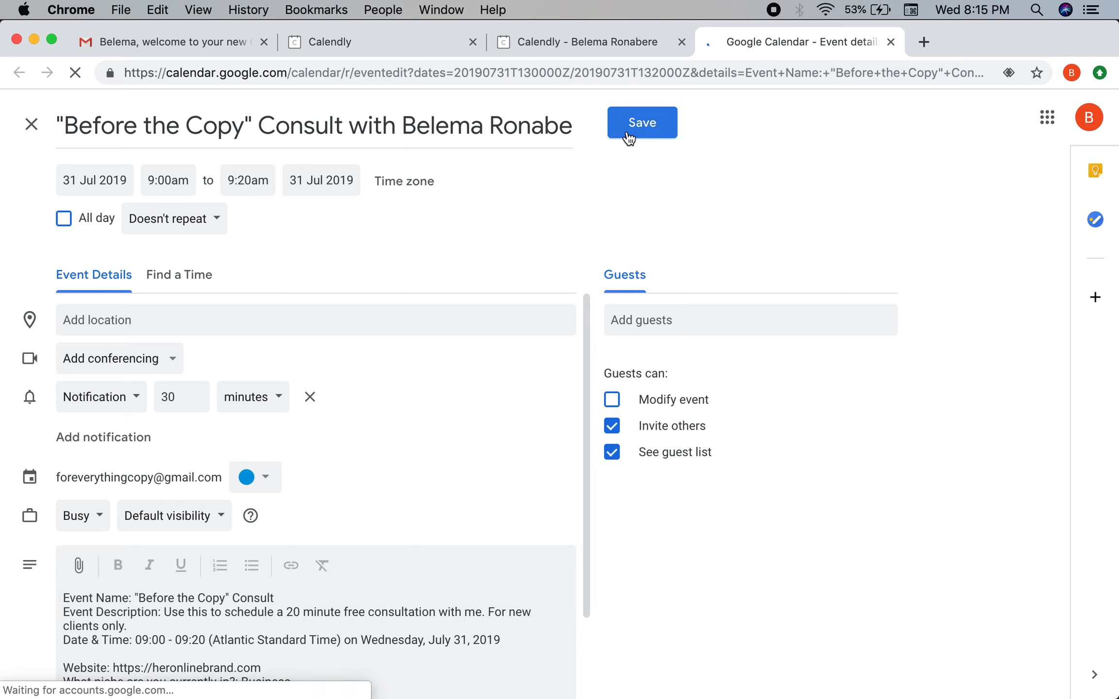
click(628, 138)
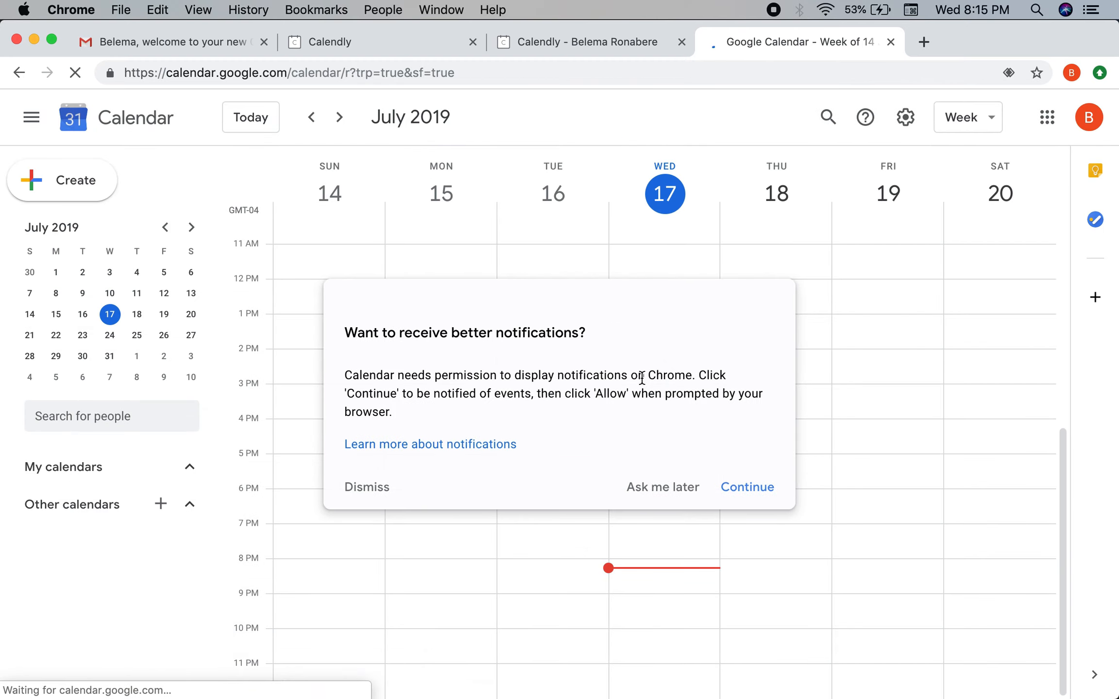
click(378, 487)
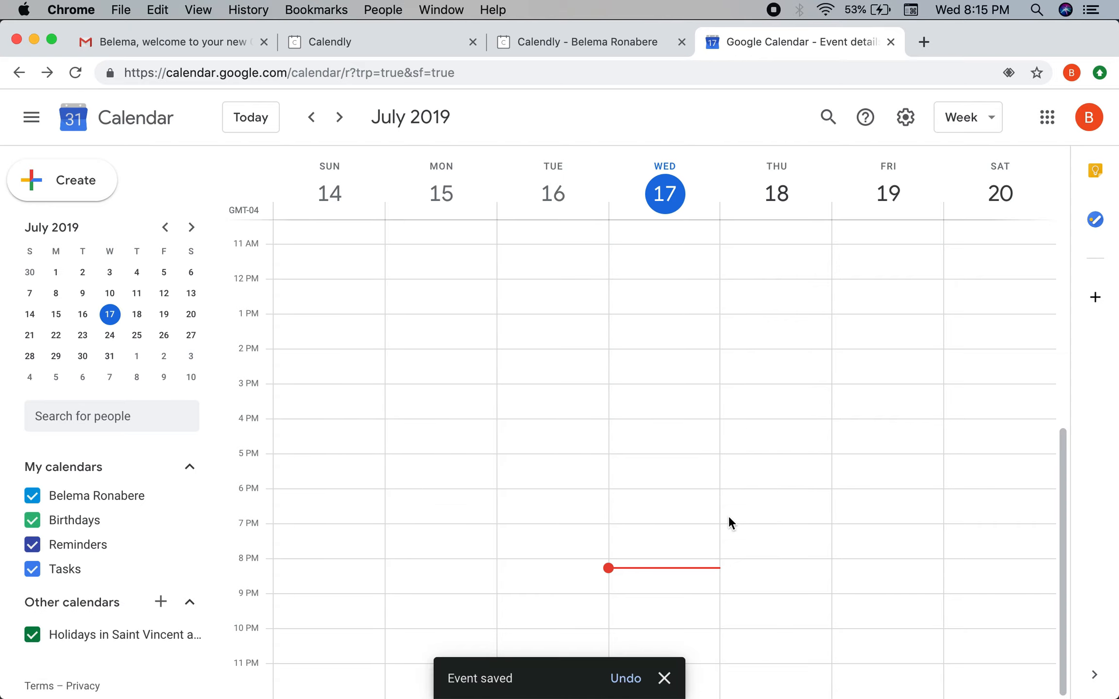
View the 31 July consult's details in Google Calendar's month view, then go back to Calendly.
scroll(639, 359, up, 10)
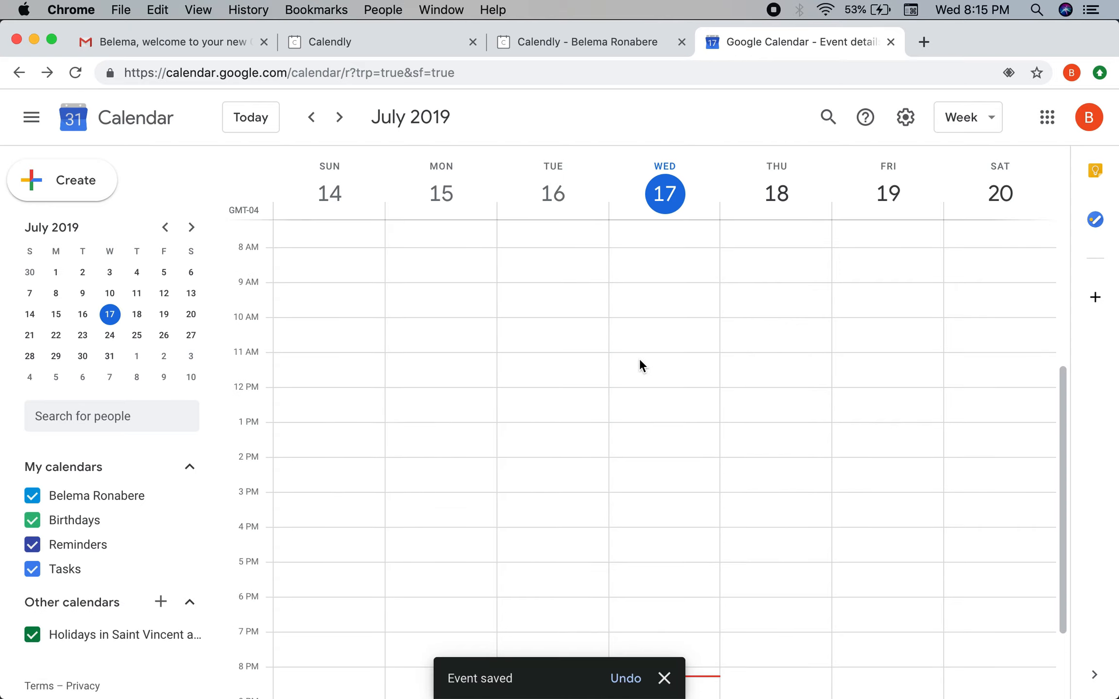
click(992, 126)
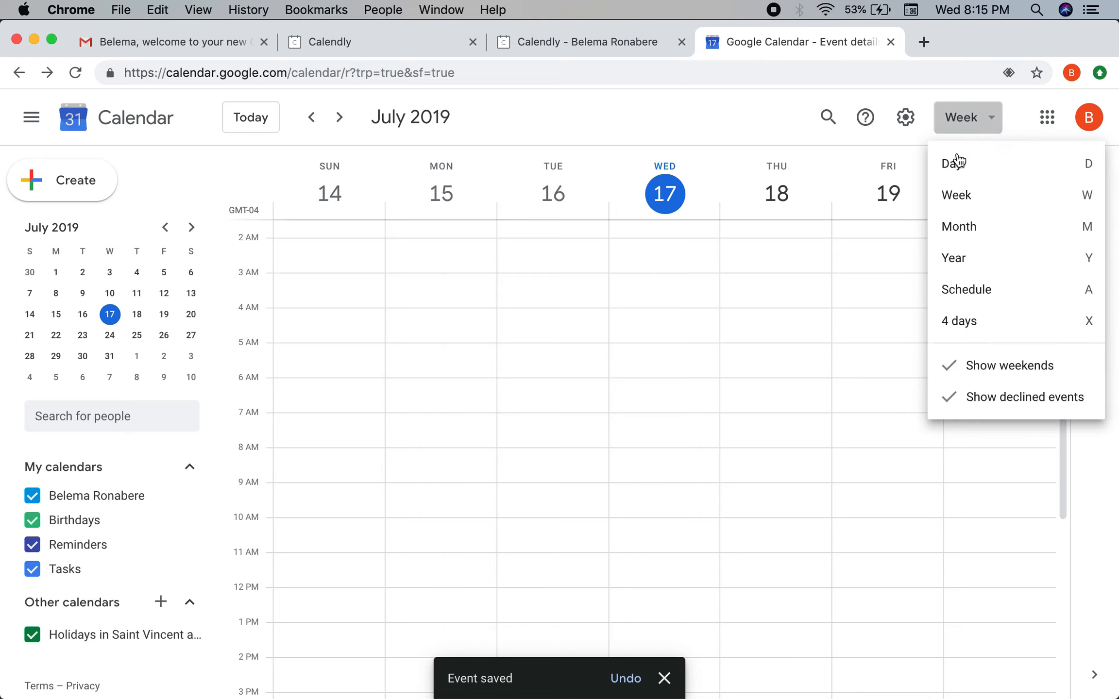
click(960, 228)
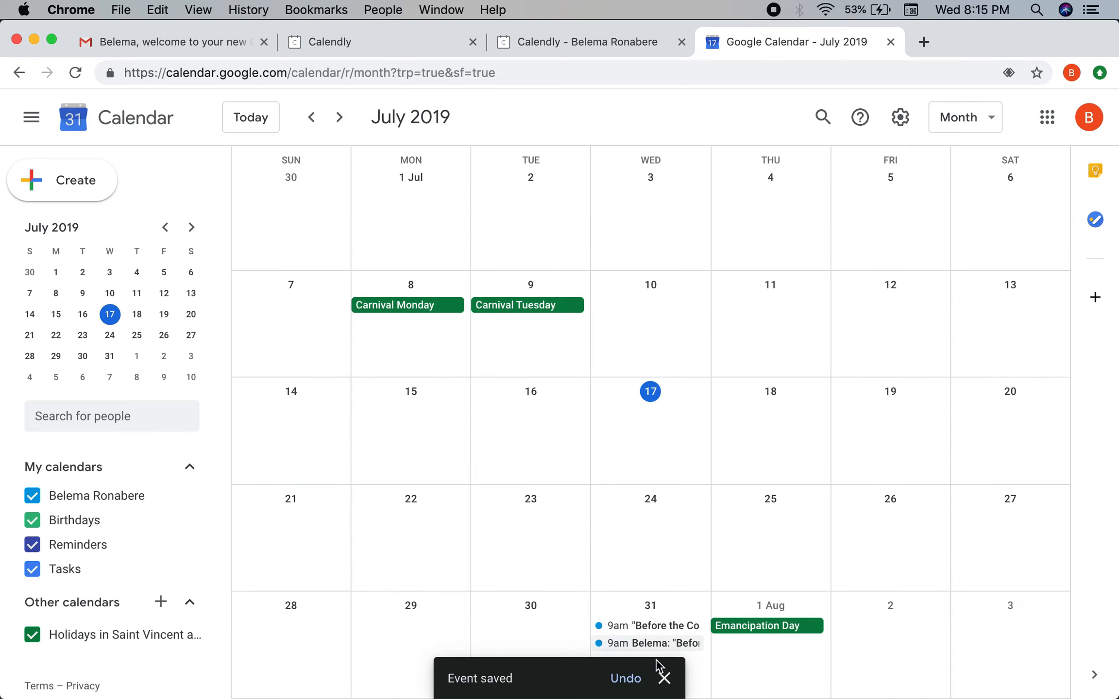
click(664, 677)
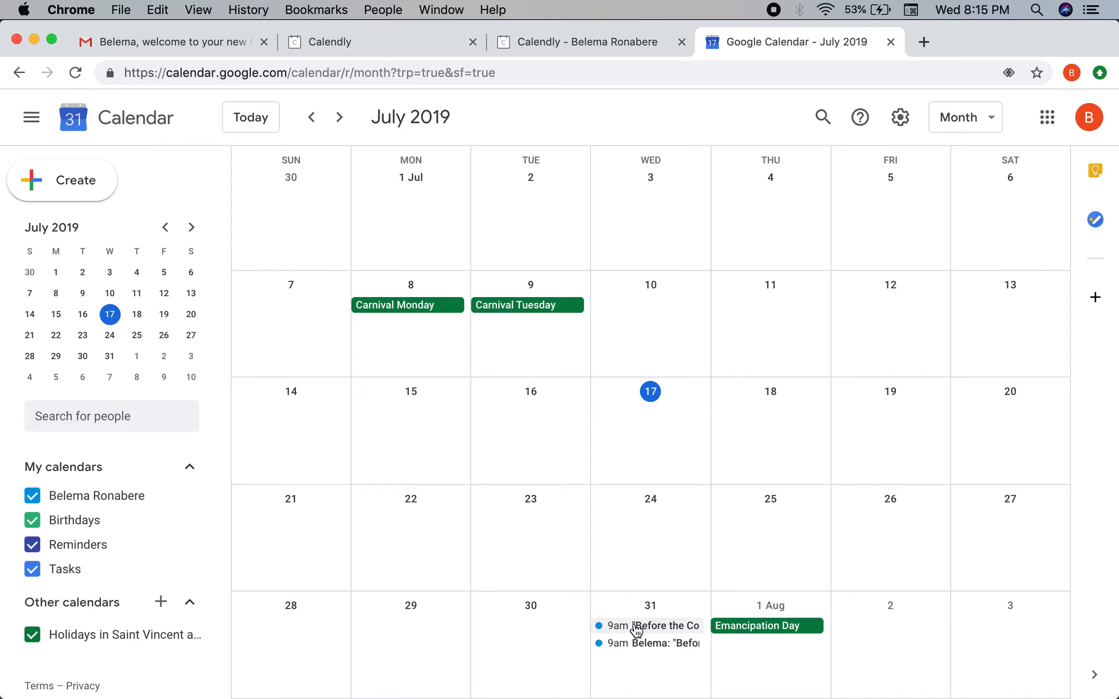
click(656, 629)
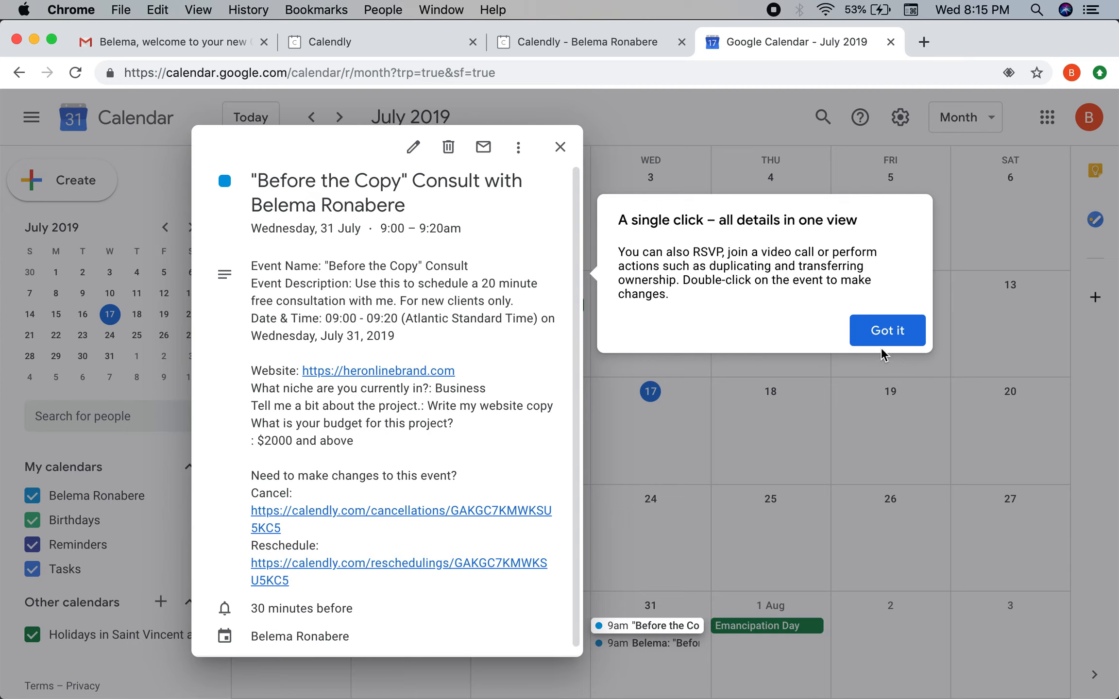
click(884, 335)
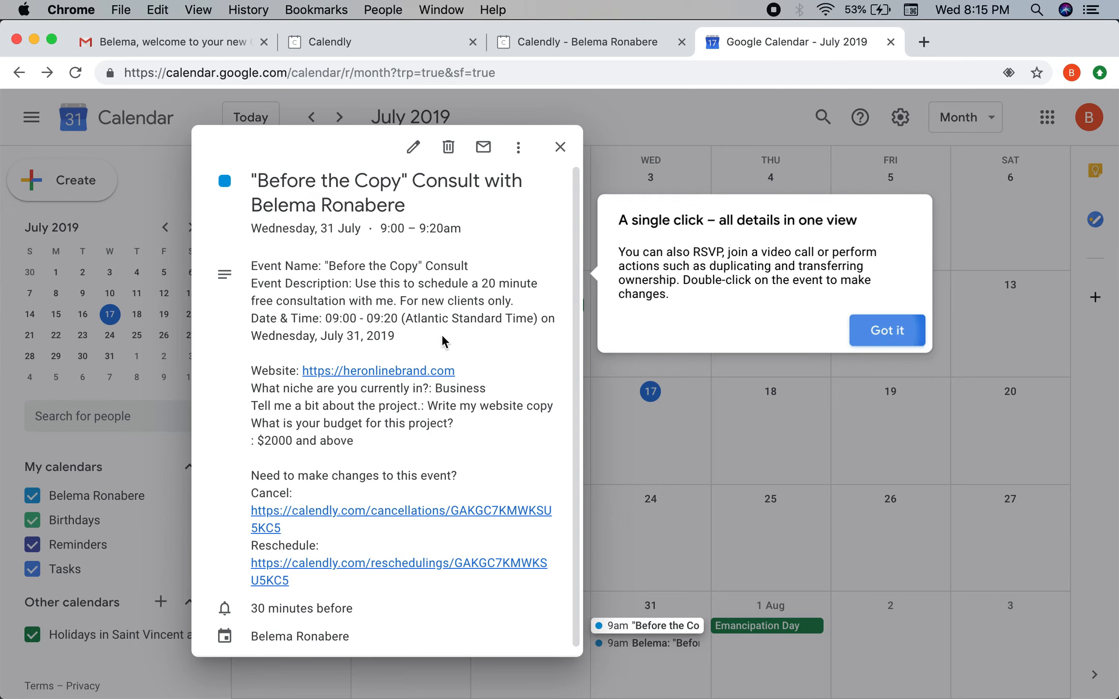
click(583, 43)
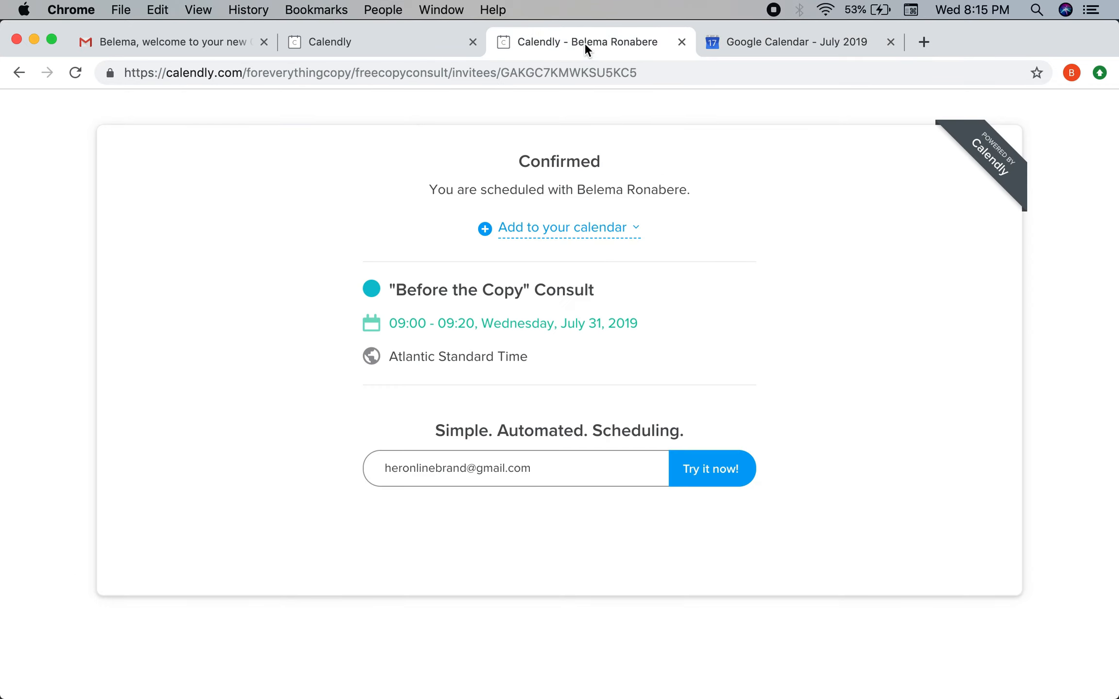
Close the booking confirmation and Google Calendar tabs, then go back to Event Types.
click(431, 40)
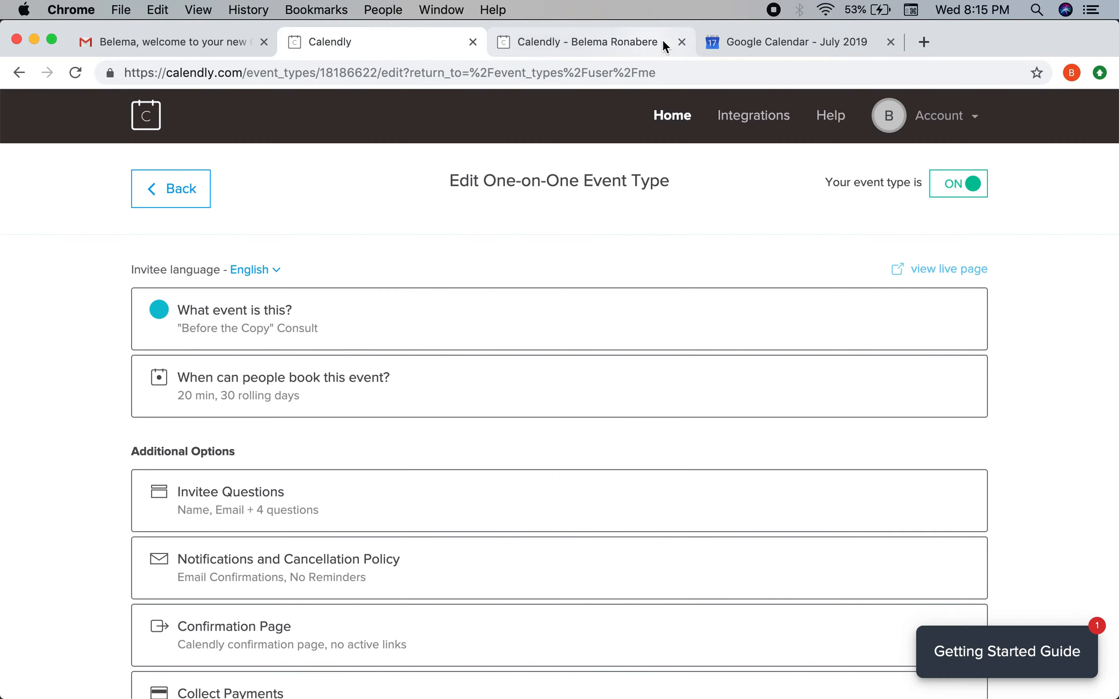
click(681, 42)
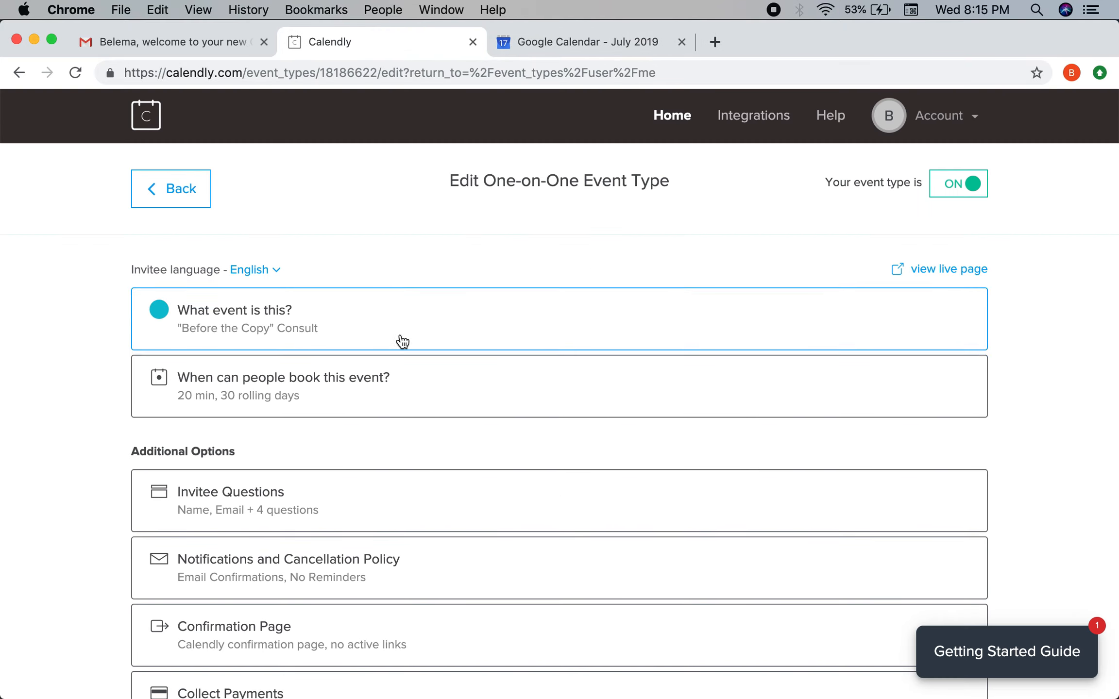
scroll(356, 423, down, 2)
scroll(359, 426, up, 2)
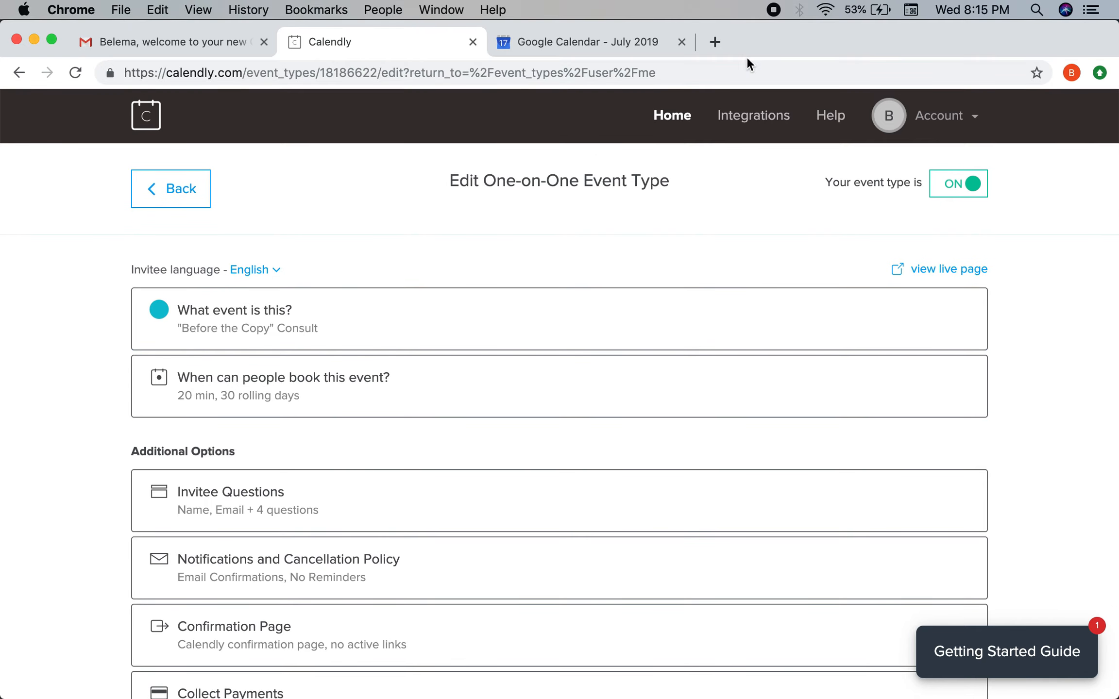
click(670, 37)
click(682, 43)
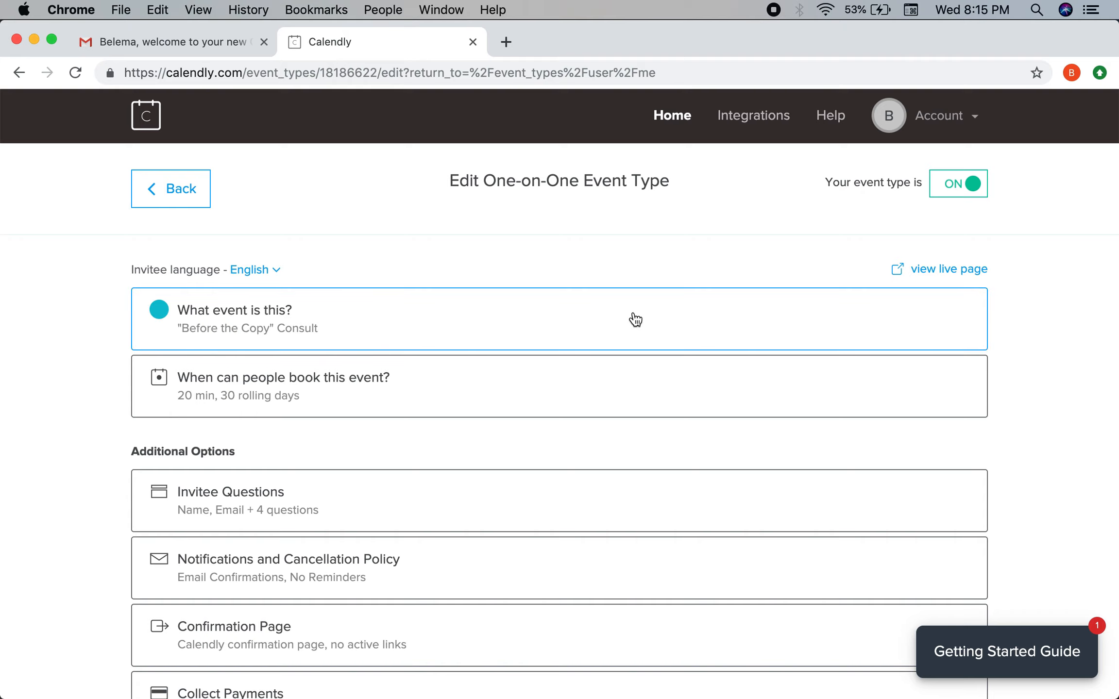
scroll(635, 319, down, 2)
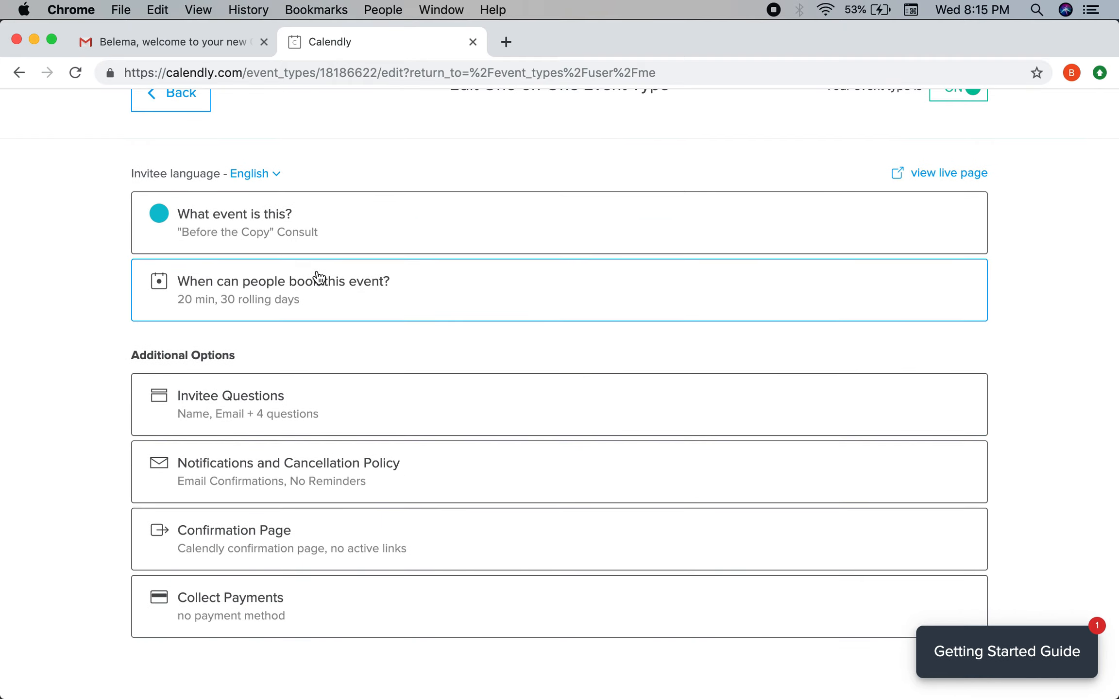
scroll(318, 277, up, 2)
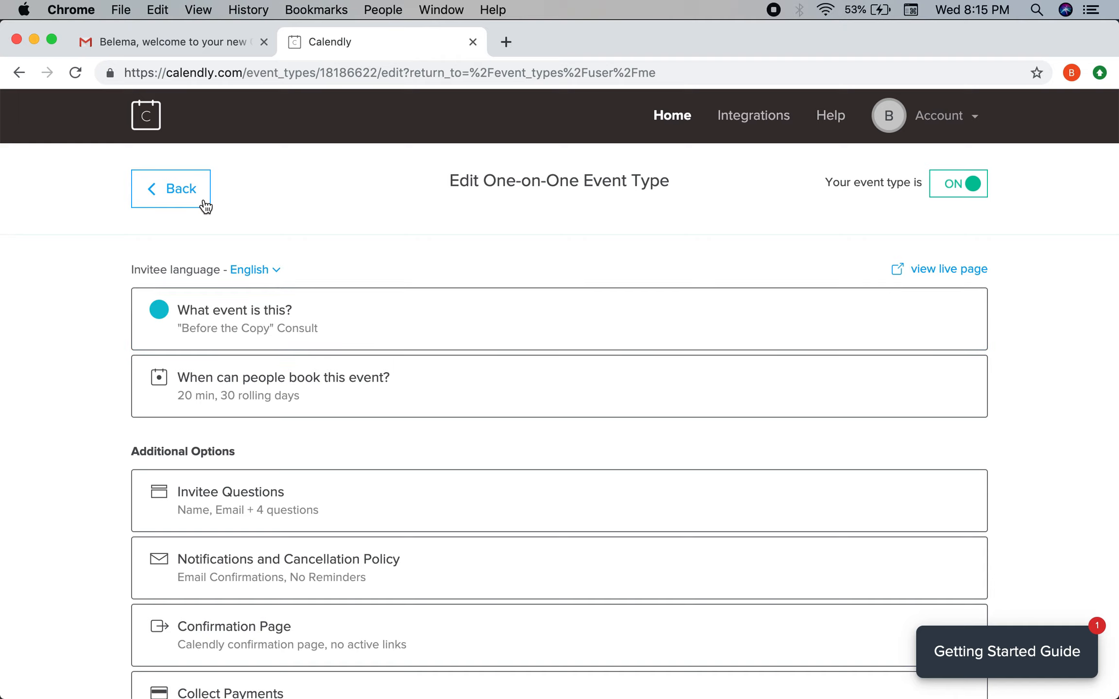
click(205, 202)
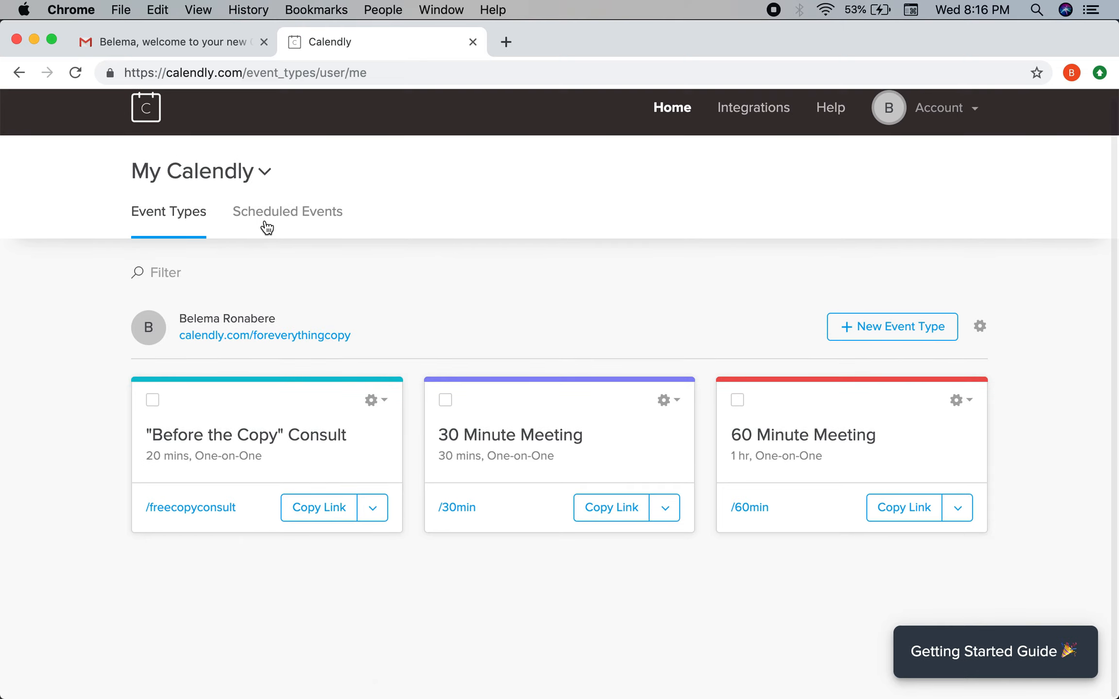
Check the single scheduled booking, then choose Add to Website for the 'Before the Copy' Consult.
click(266, 227)
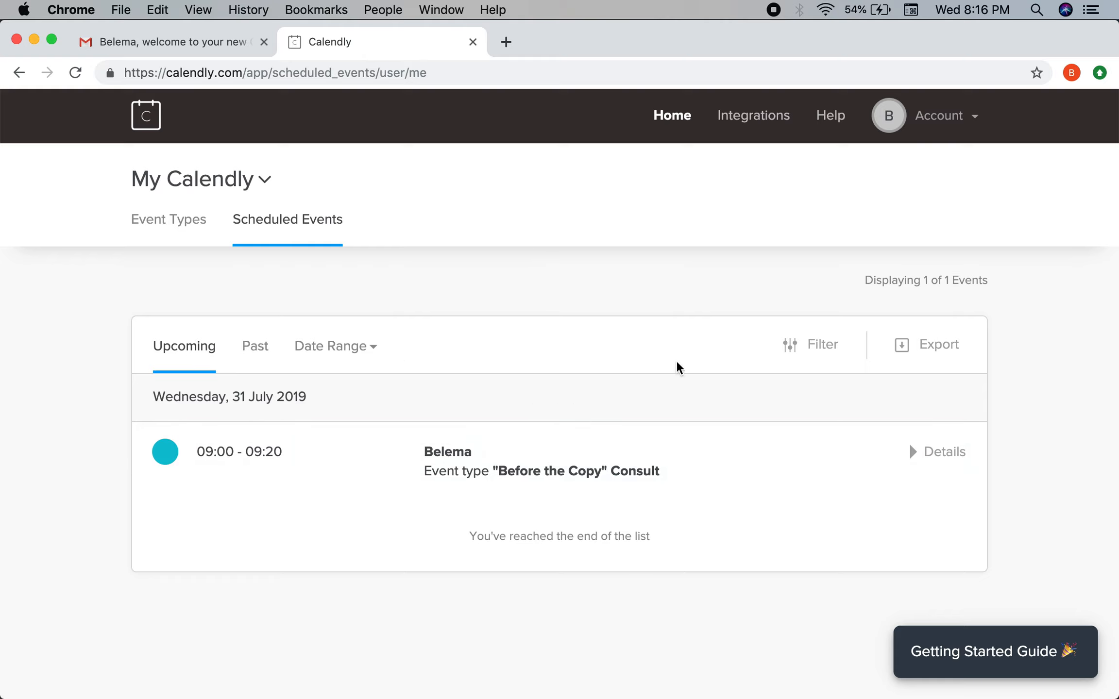
click(150, 229)
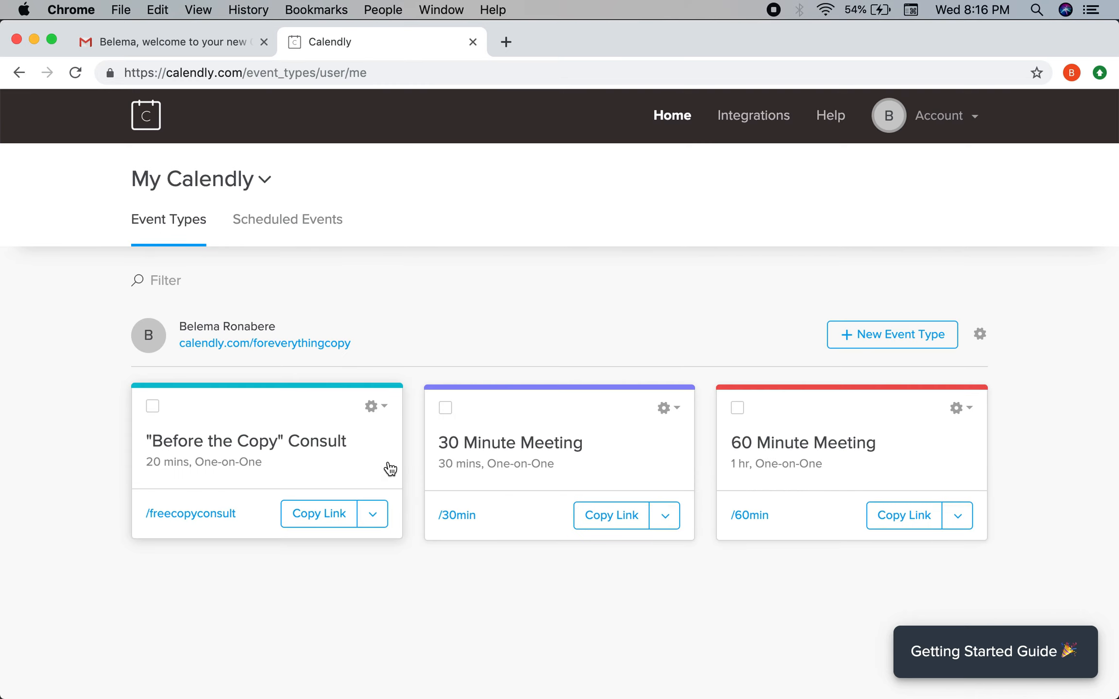
click(375, 514)
scroll(376, 516, down, 1)
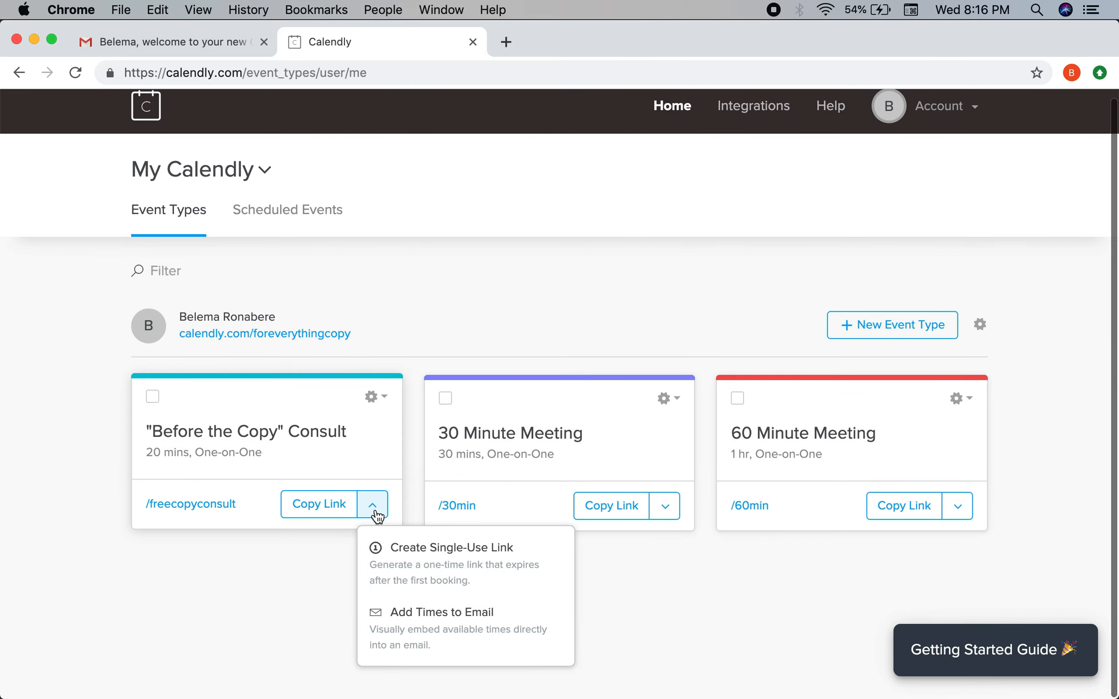
click(387, 401)
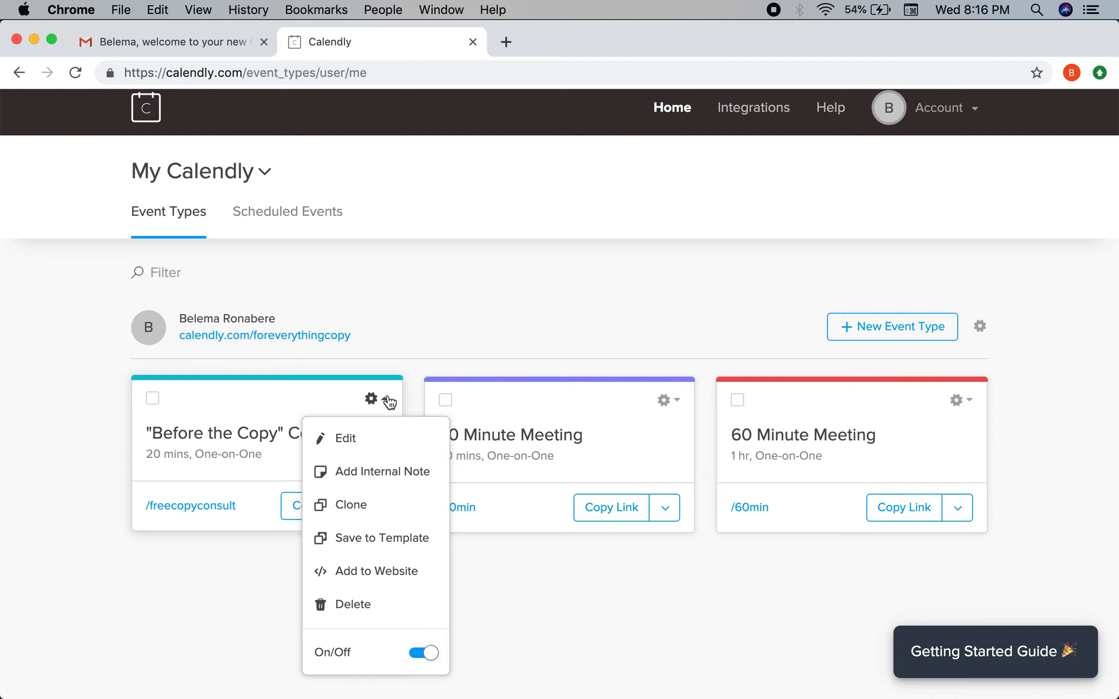
click(363, 573)
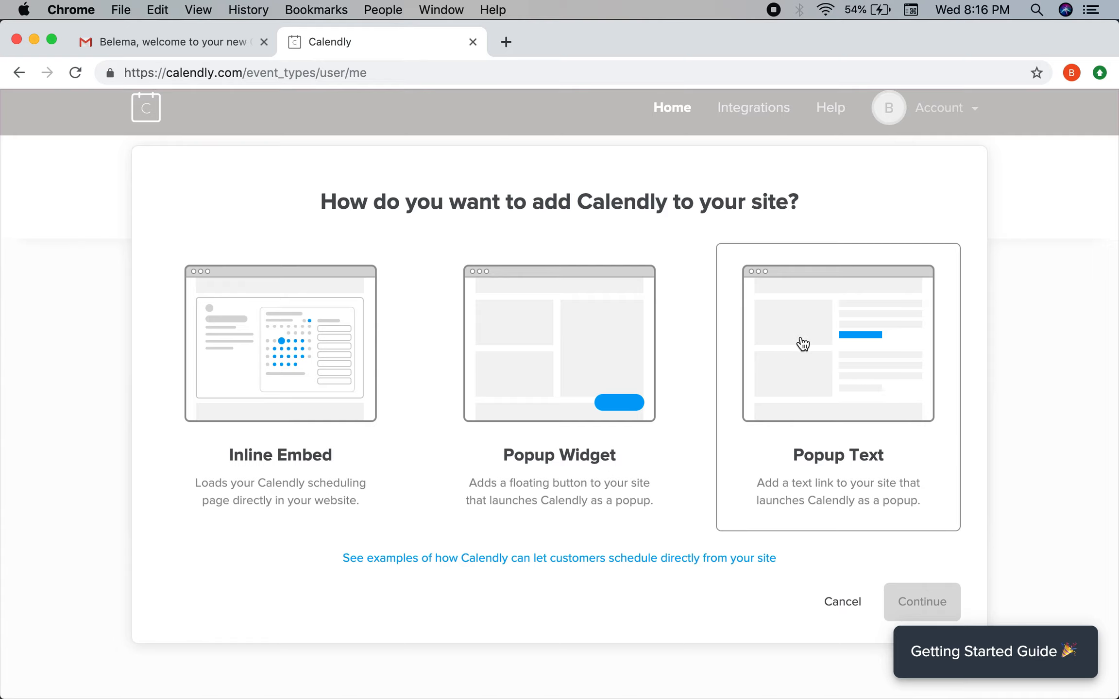
Open Calendly's embed examples site and browse it.
click(561, 558)
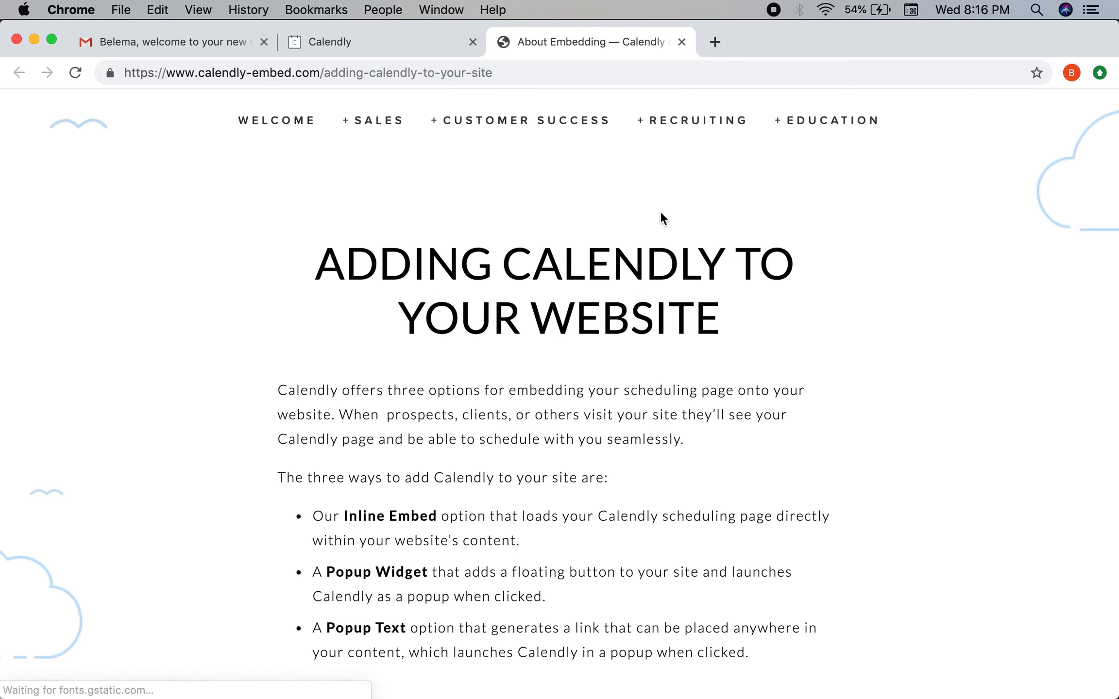
scroll(613, 376, down, 7)
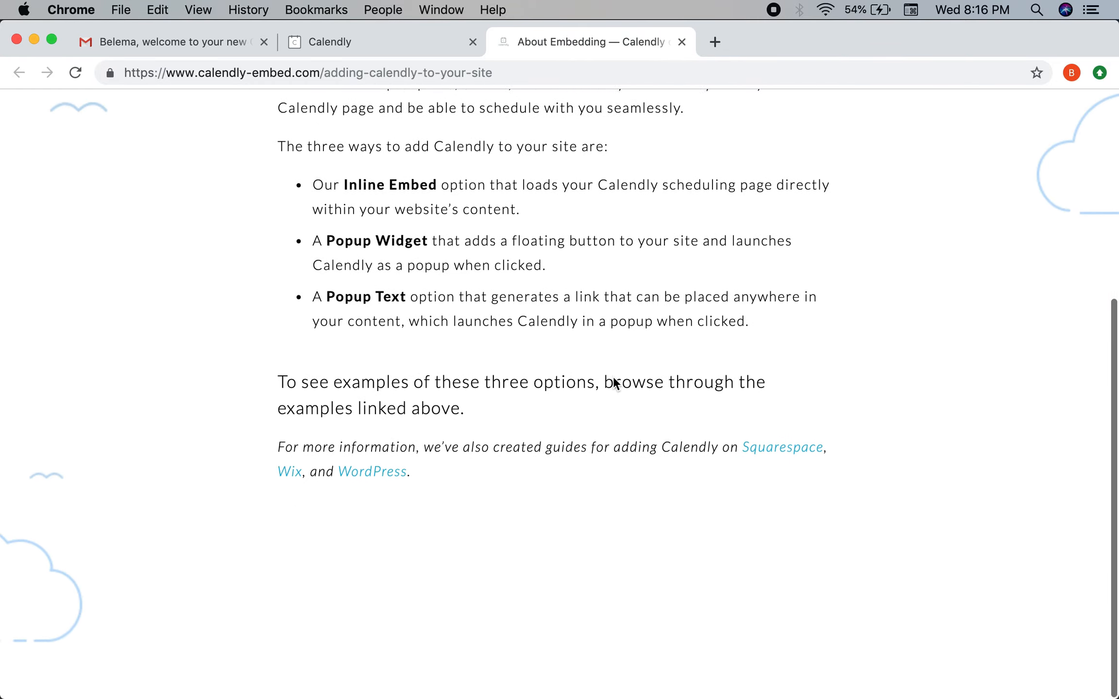
scroll(612, 377, up, 5)
scroll(613, 377, down, 3)
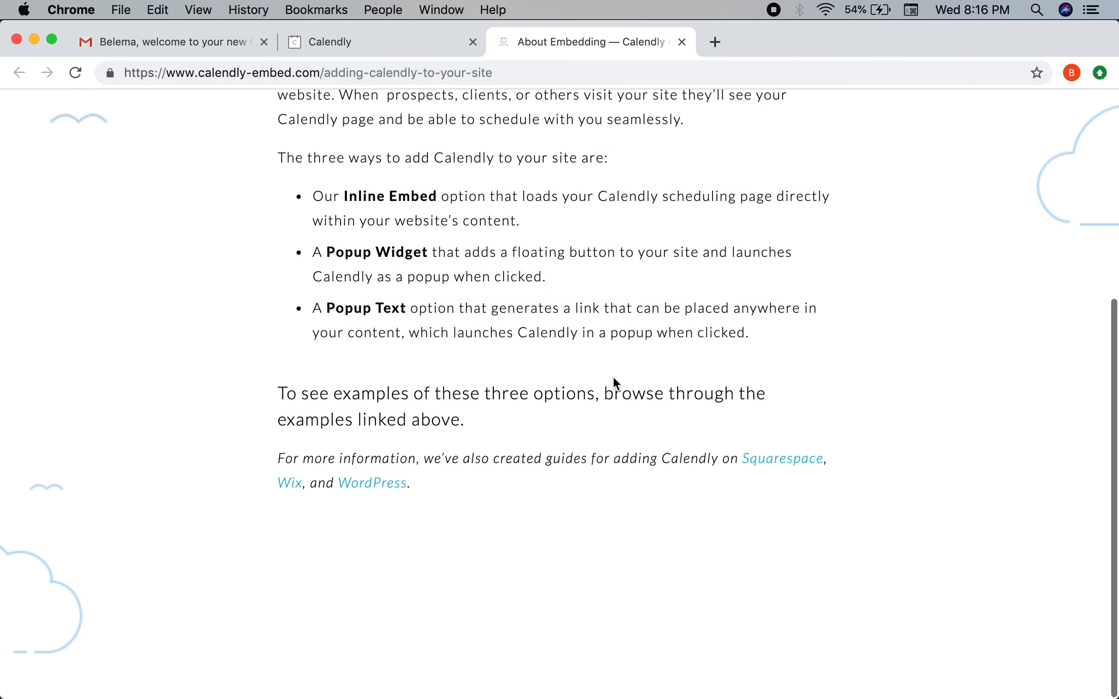
scroll(613, 377, down, 1)
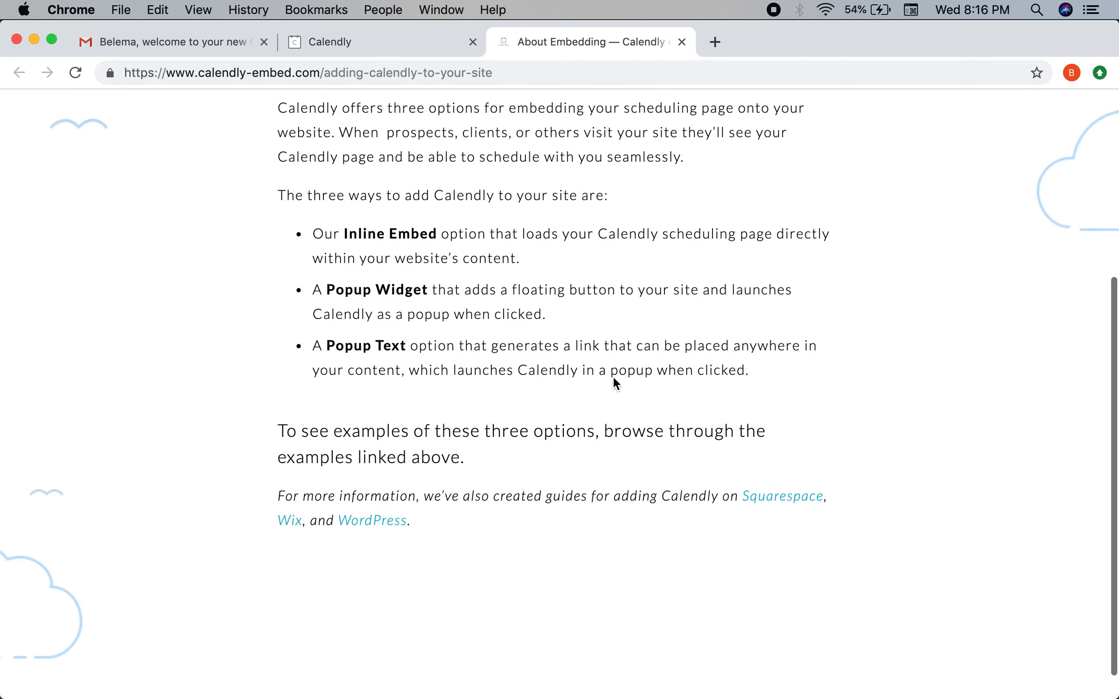
scroll(612, 377, up, 4)
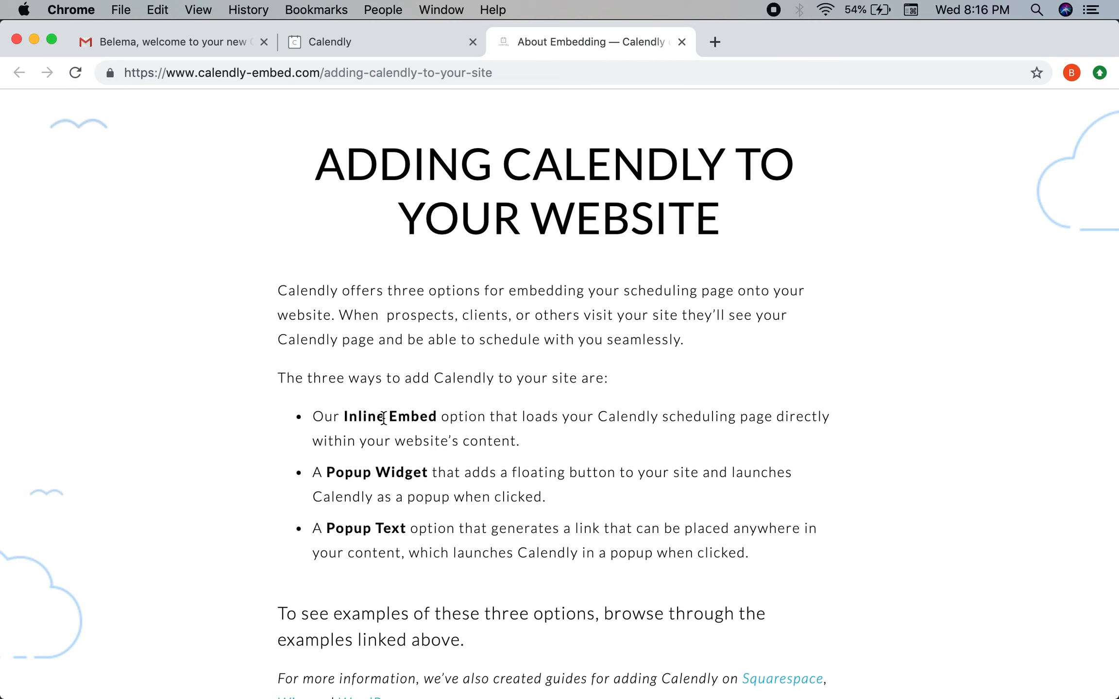
scroll(383, 418, down, 4)
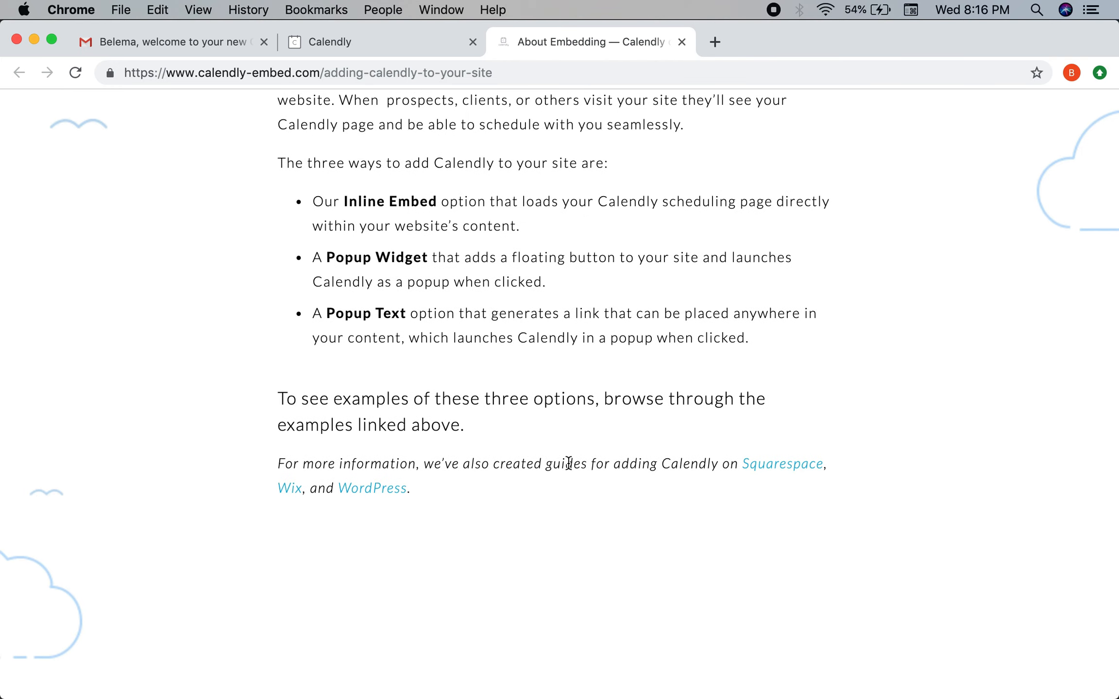
scroll(581, 454, up, 6)
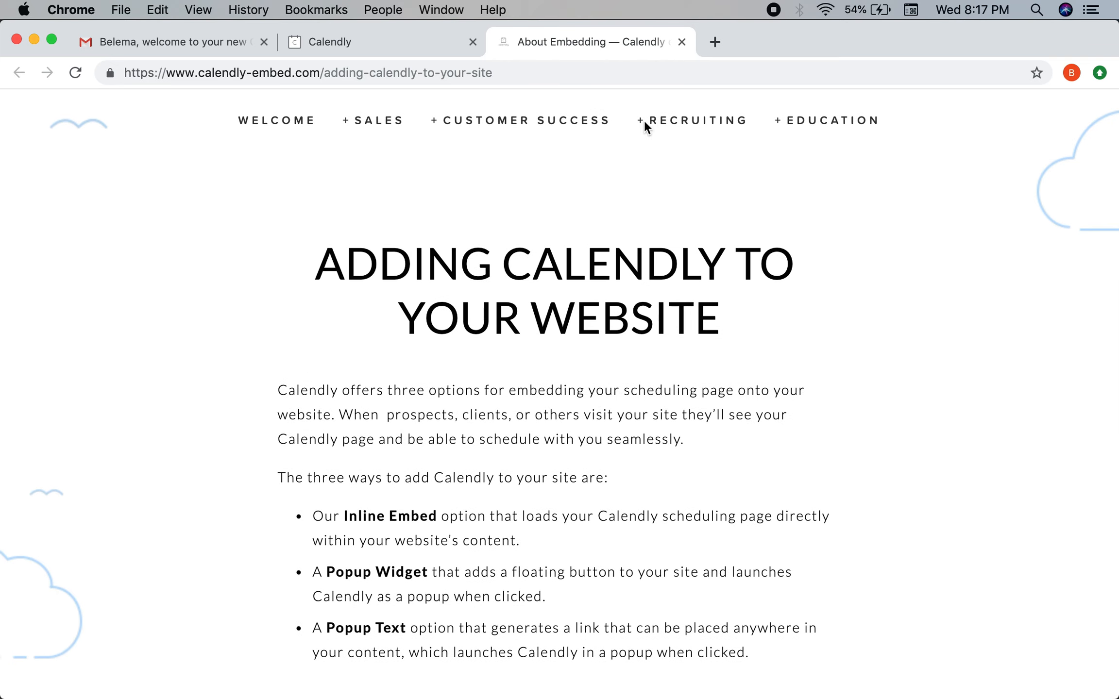
View the Customer Success Inline Embed example page.
click(522, 122)
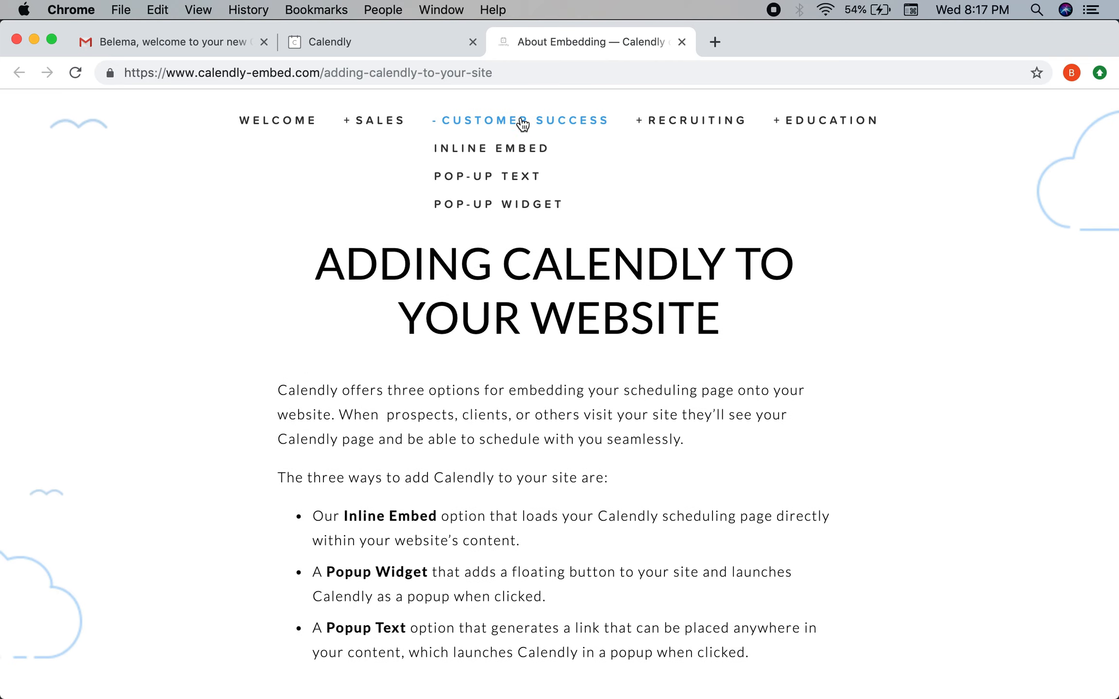
click(492, 146)
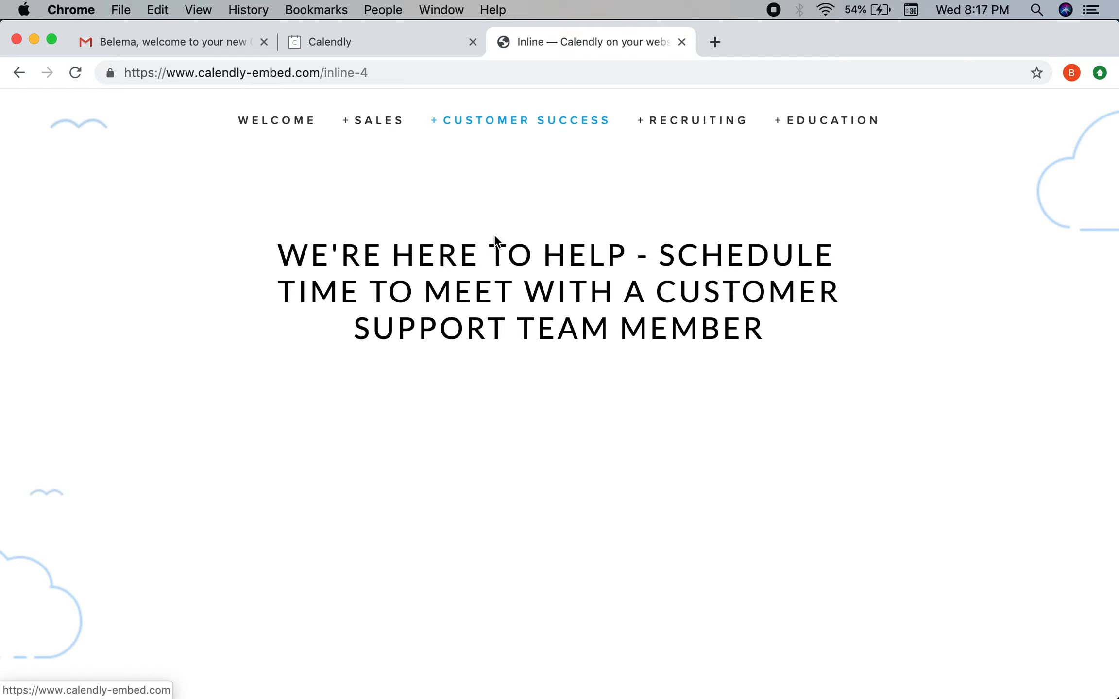
scroll(517, 425, down, 10)
scroll(516, 425, down, 3)
scroll(517, 425, up, 14)
scroll(517, 433, down, 7)
scroll(517, 432, up, 7)
Try the Pop-up Text example's Q + A booking pop-up, close it, and return to Calendly.
click(463, 121)
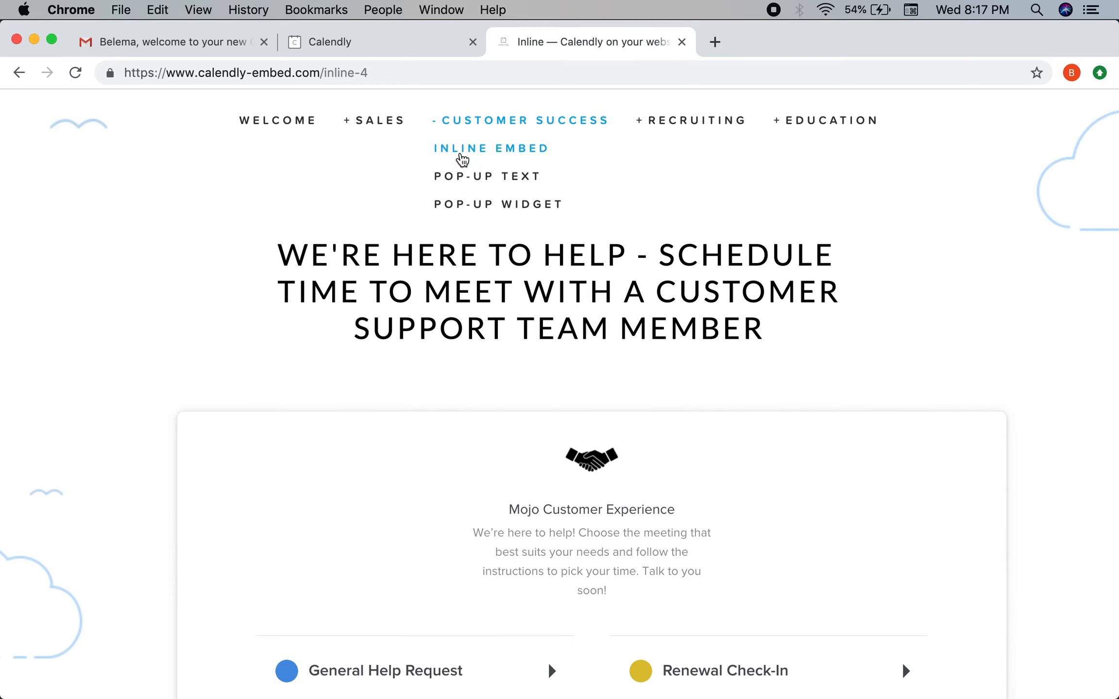
click(461, 175)
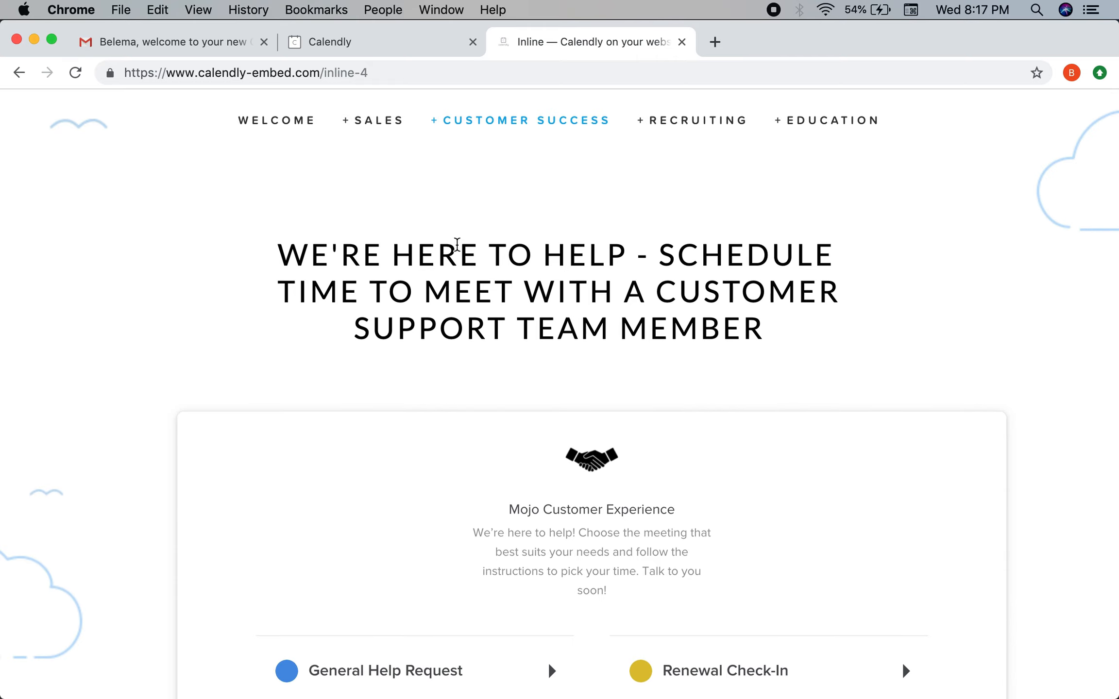
scroll(485, 250, down, 15)
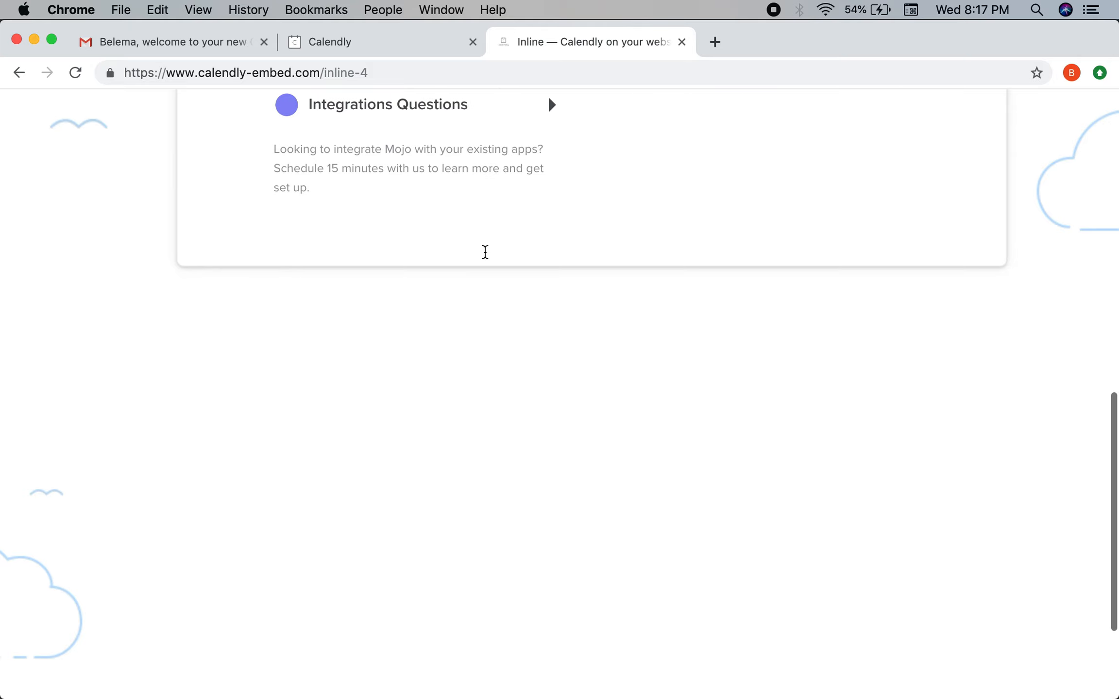
scroll(485, 251, up, 15)
click(543, 122)
click(519, 175)
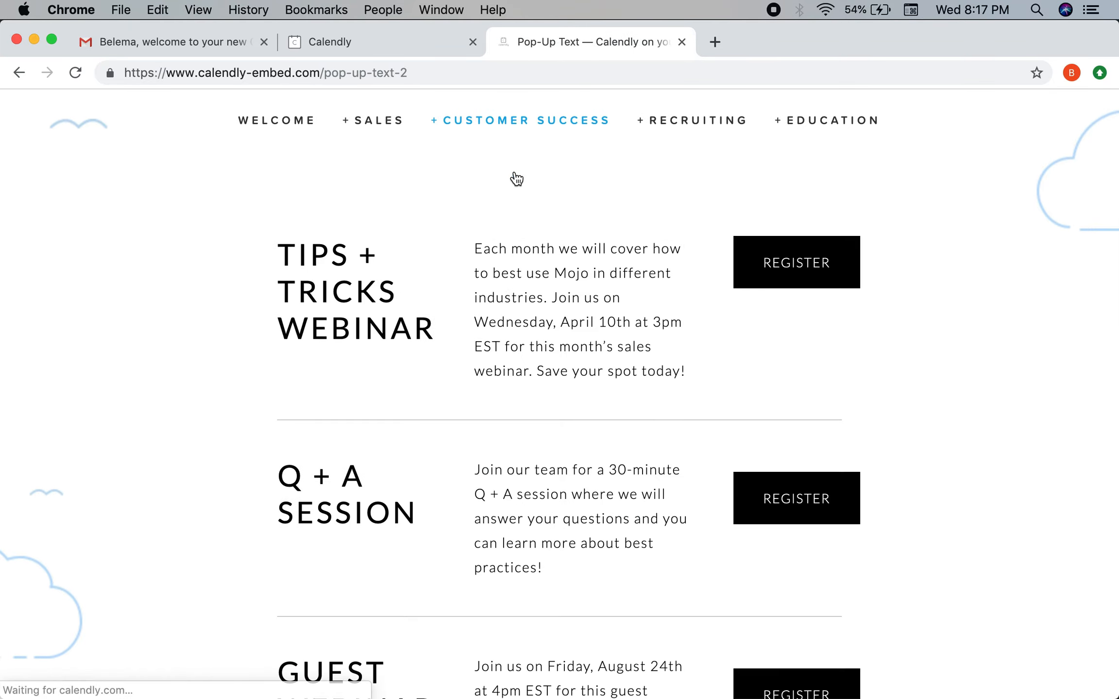
scroll(516, 179, down, 2)
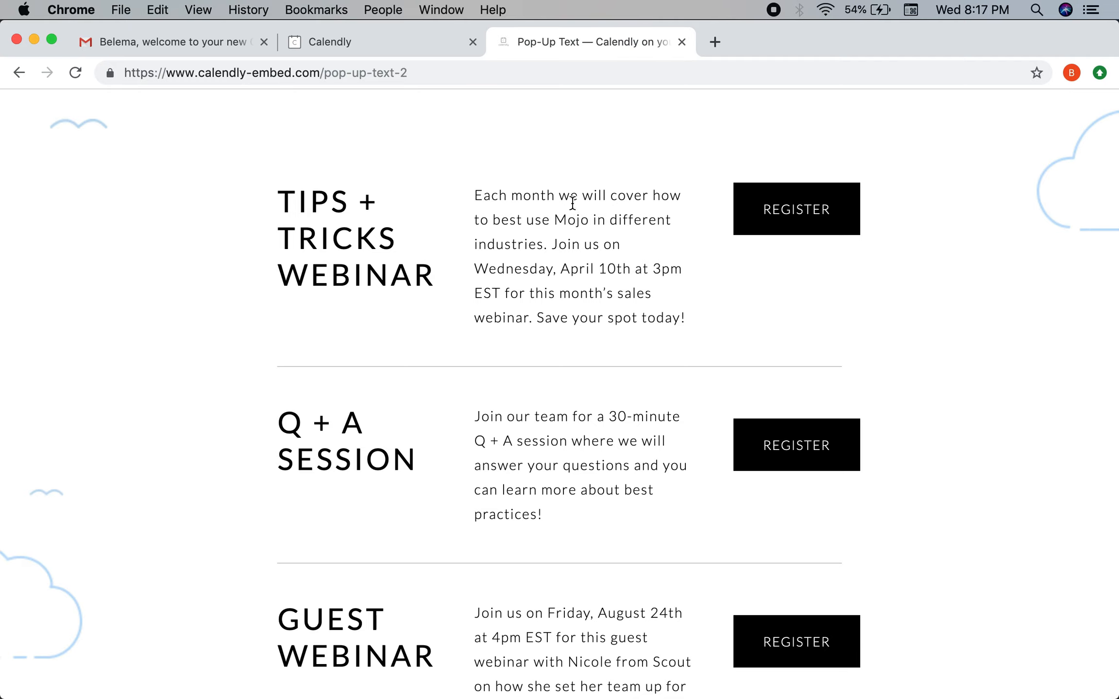
scroll(572, 204, down, 10)
click(774, 202)
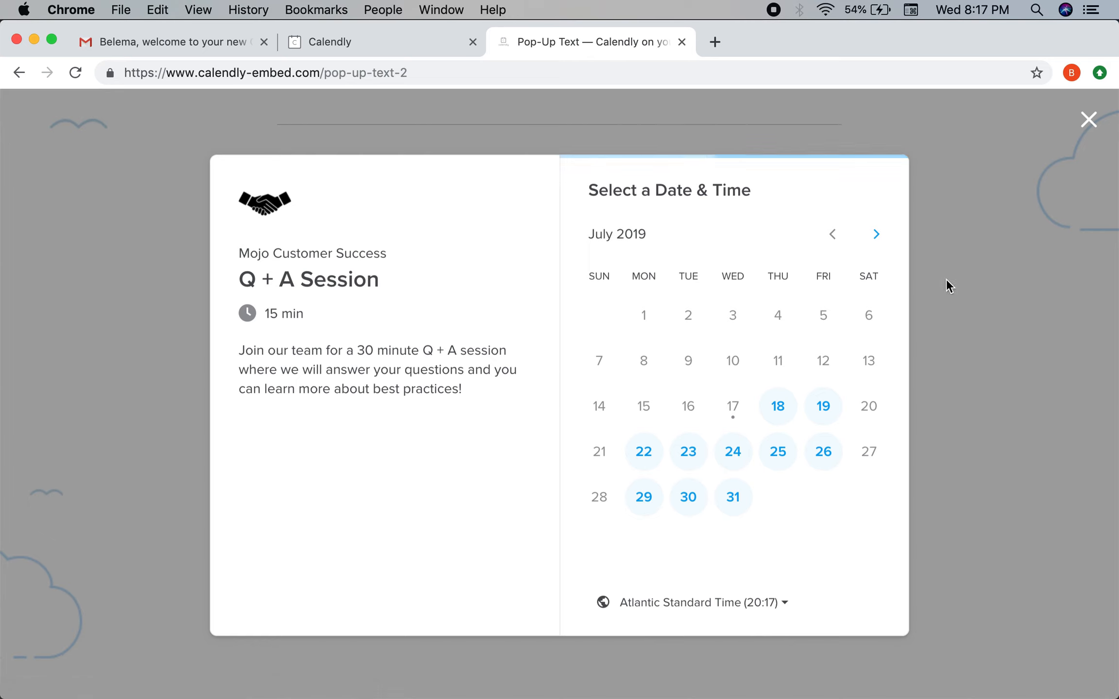
click(1086, 119)
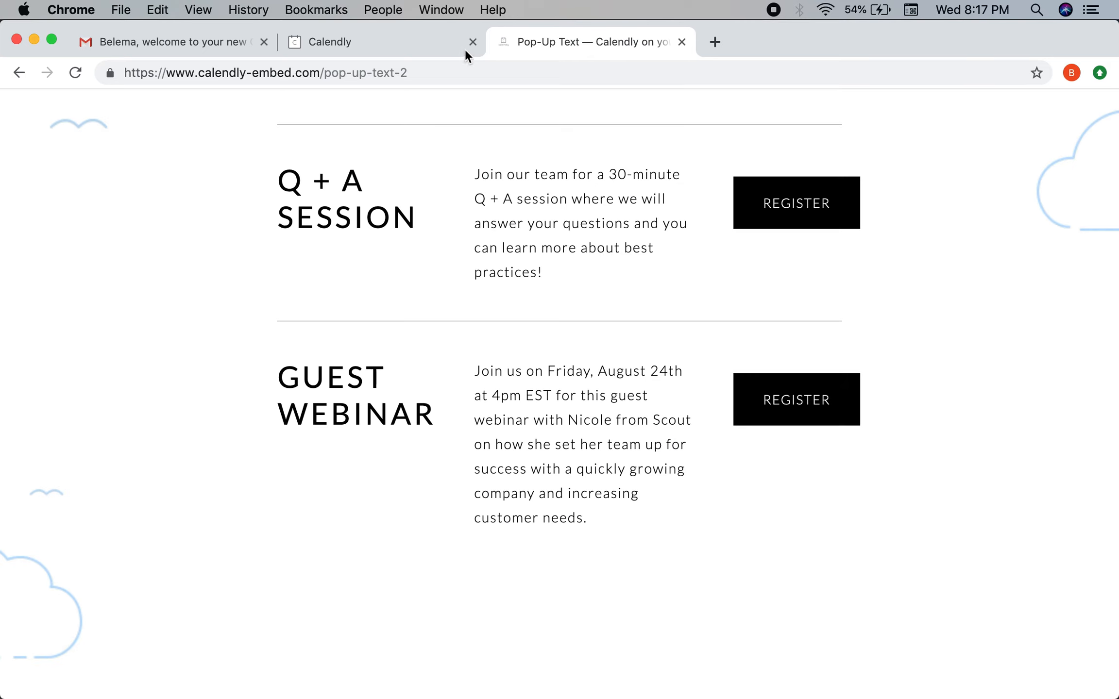
click(423, 51)
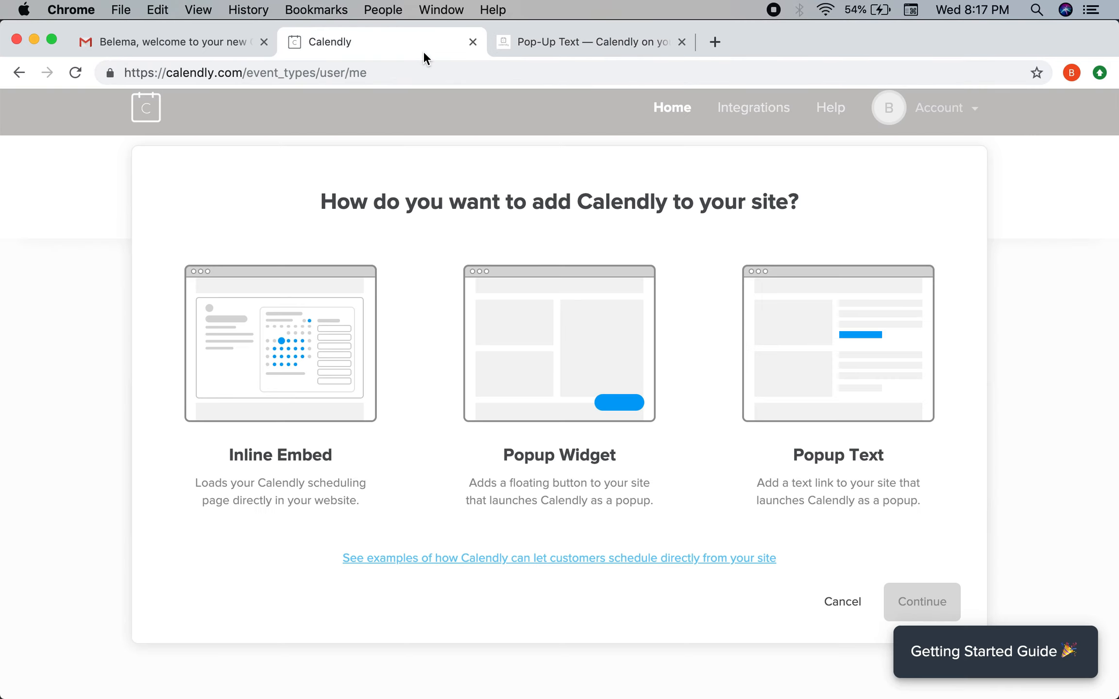
Start an Inline Embed and darken its text colour, then abandon it via Integrations back to Event Types.
click(302, 375)
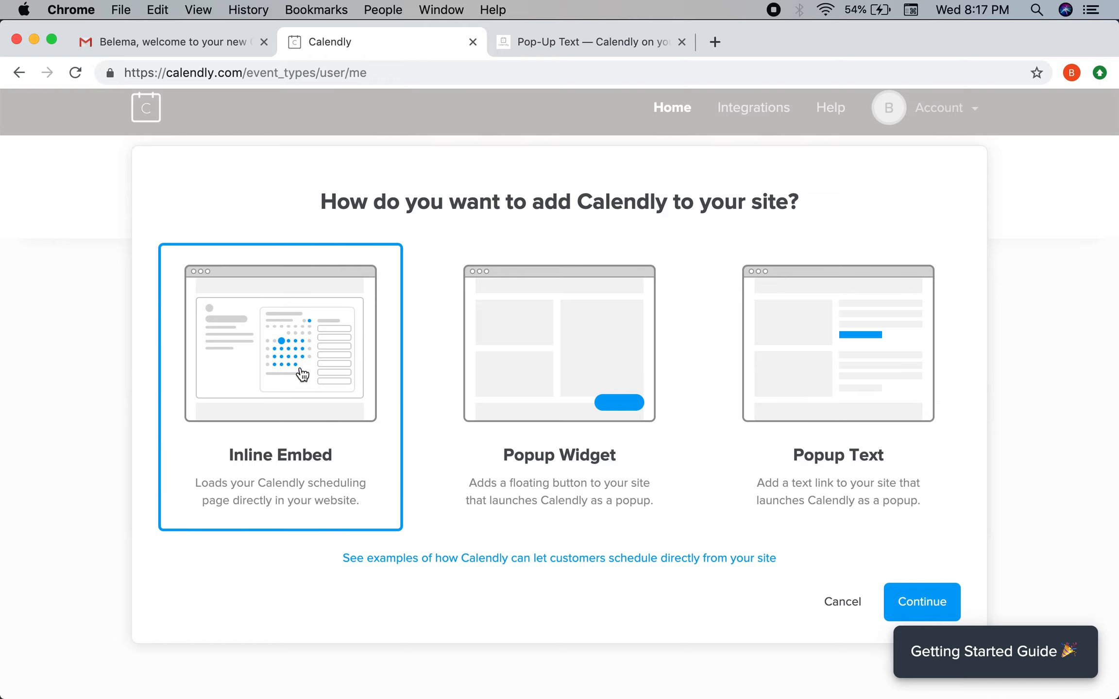
click(923, 605)
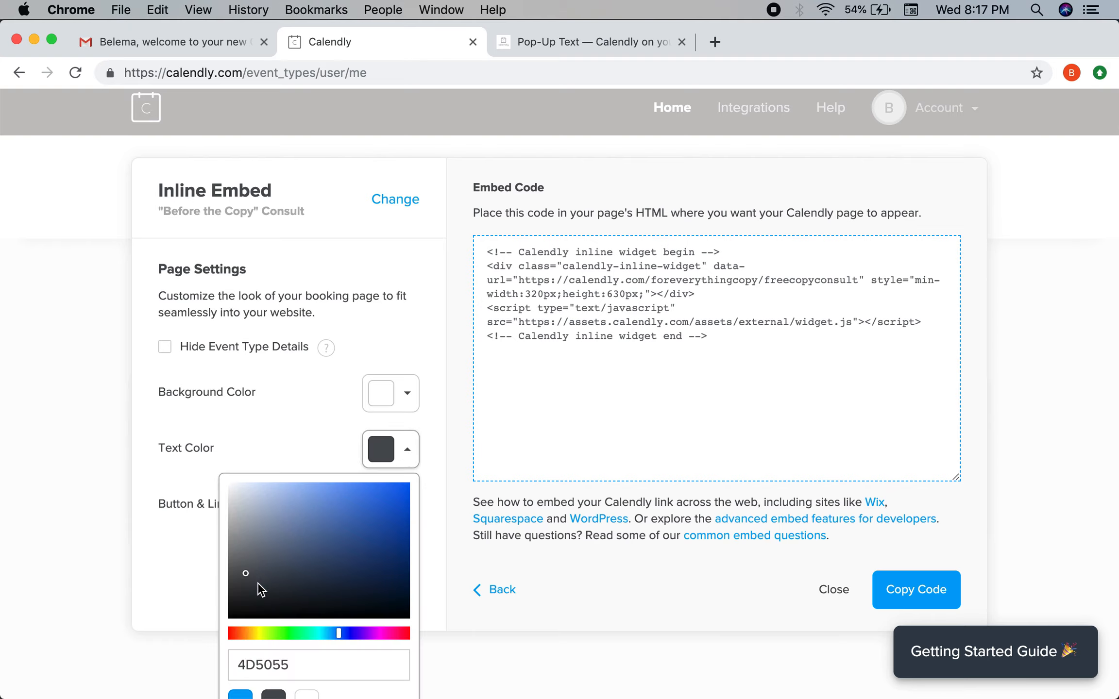
scroll(253, 560, down, 1)
click(245, 542)
drag(244, 541, 210, 616)
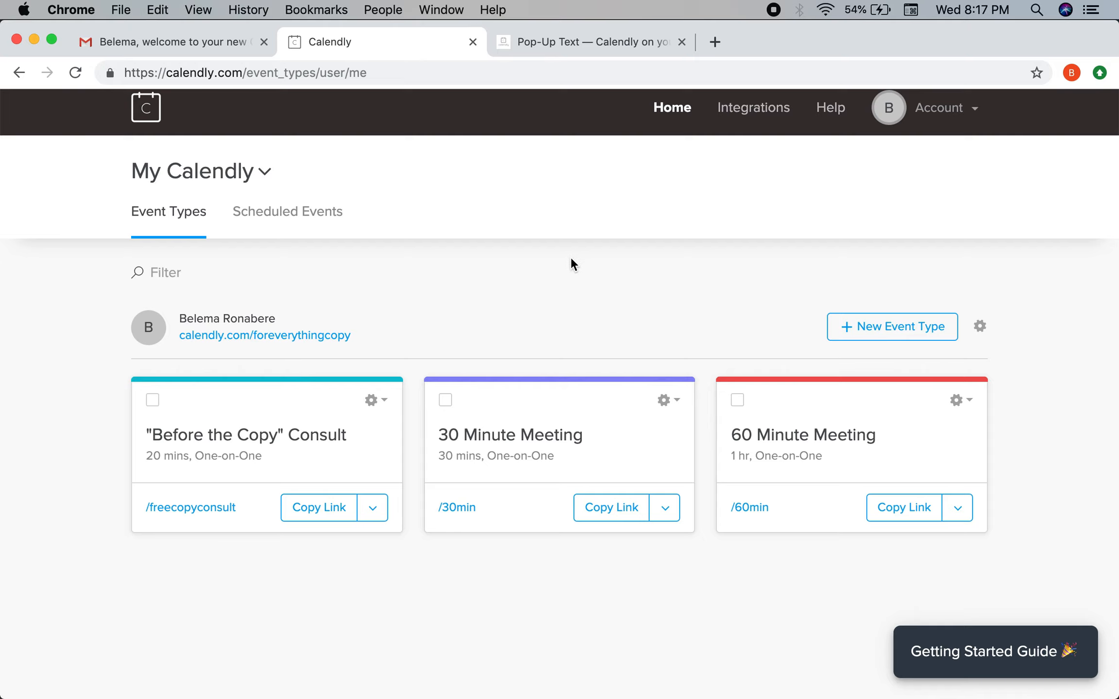
click(742, 111)
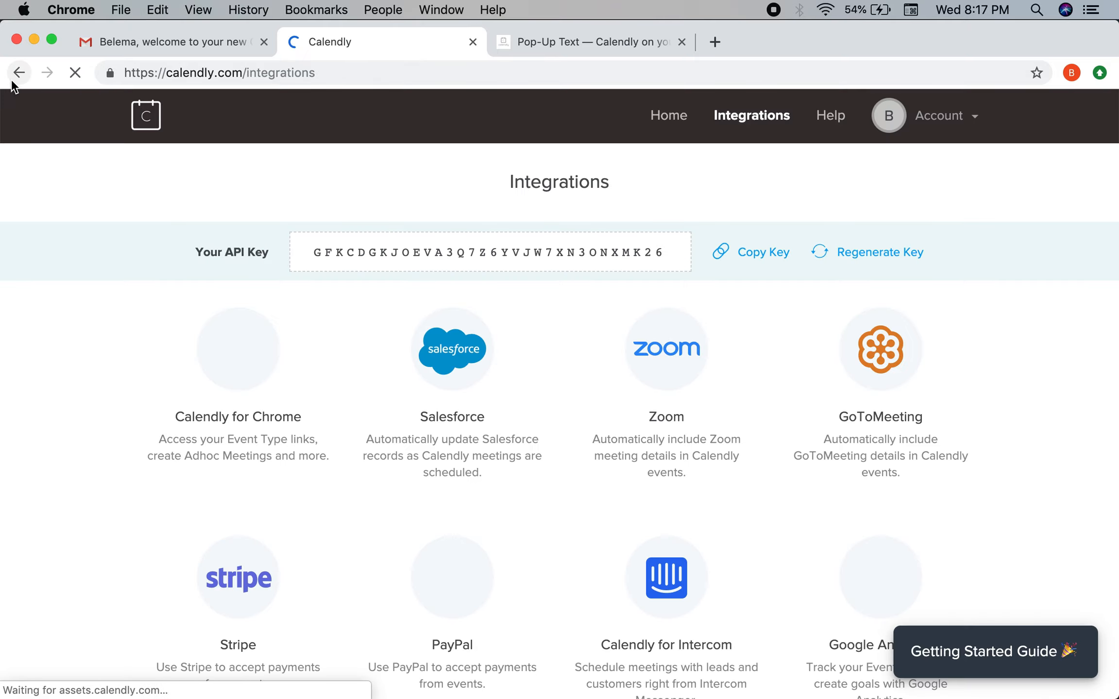
click(20, 73)
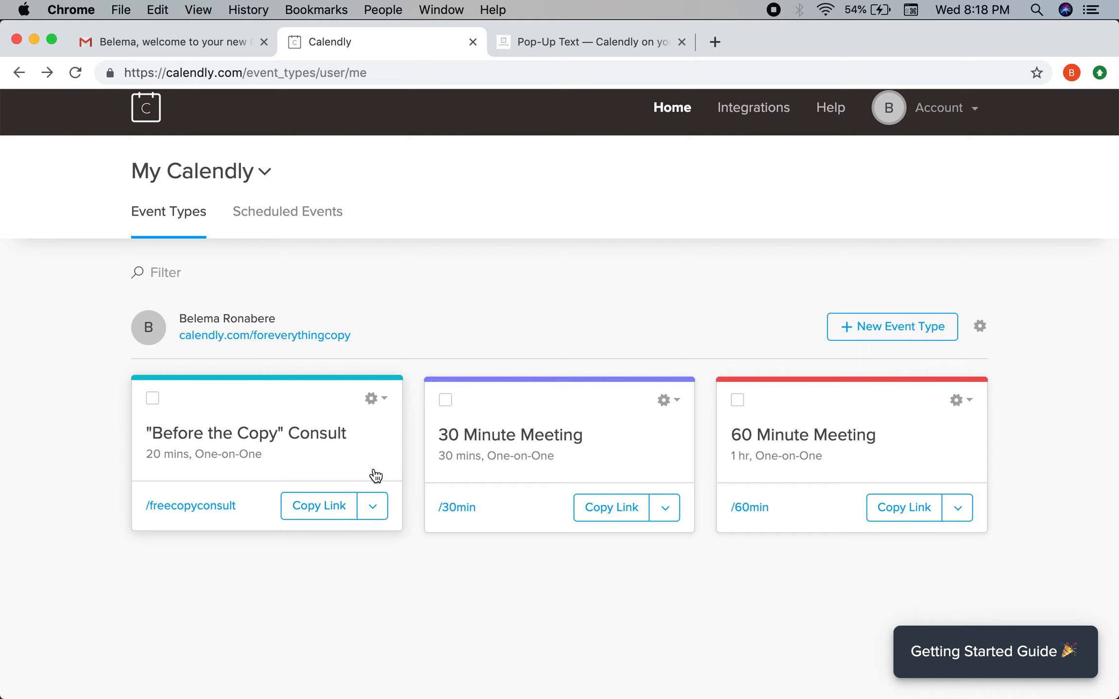
Start an Inline Embed for the 'Before the Copy' Consult with text colour 000000.
click(385, 401)
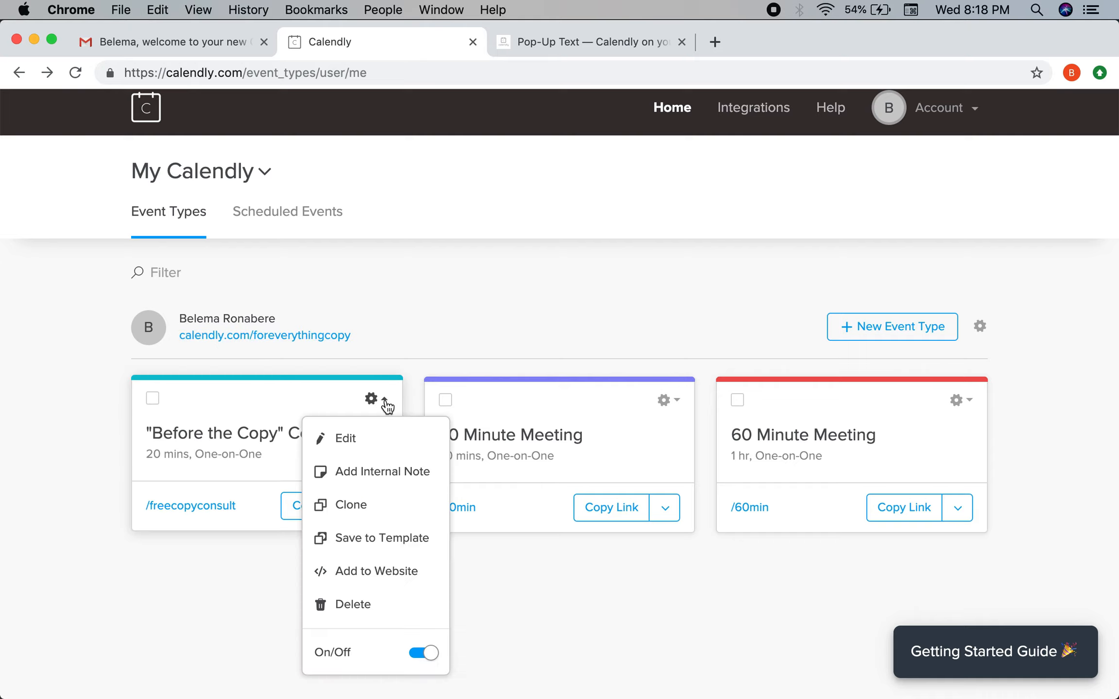
click(354, 571)
click(327, 382)
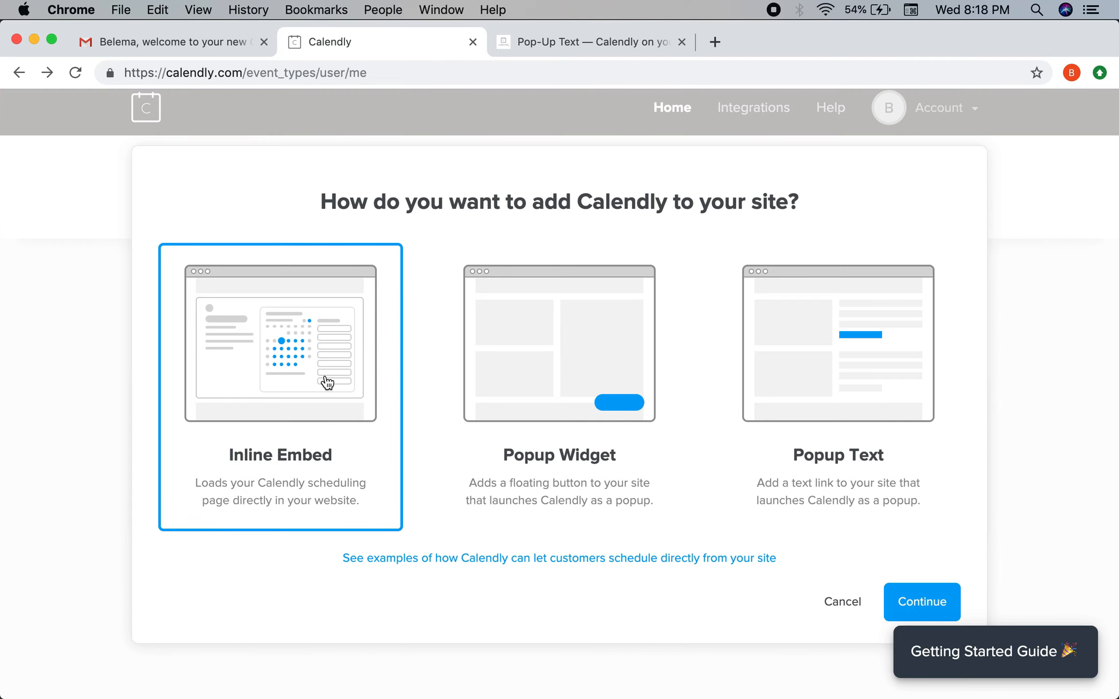
click(916, 601)
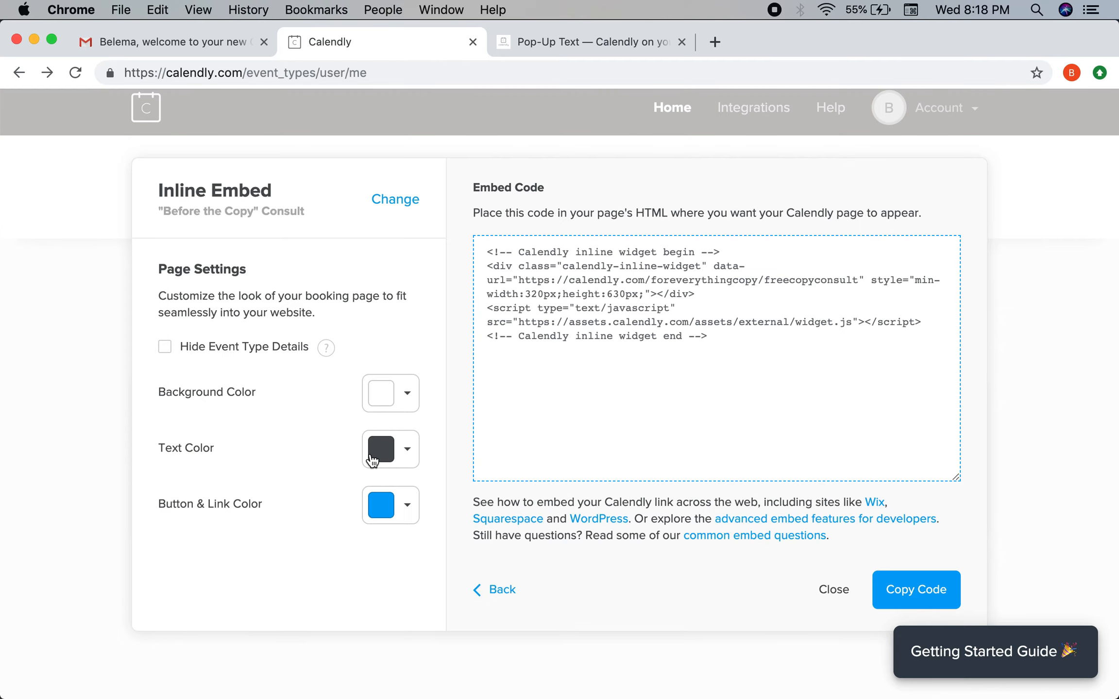
click(369, 456)
drag(259, 580, 223, 627)
click(185, 554)
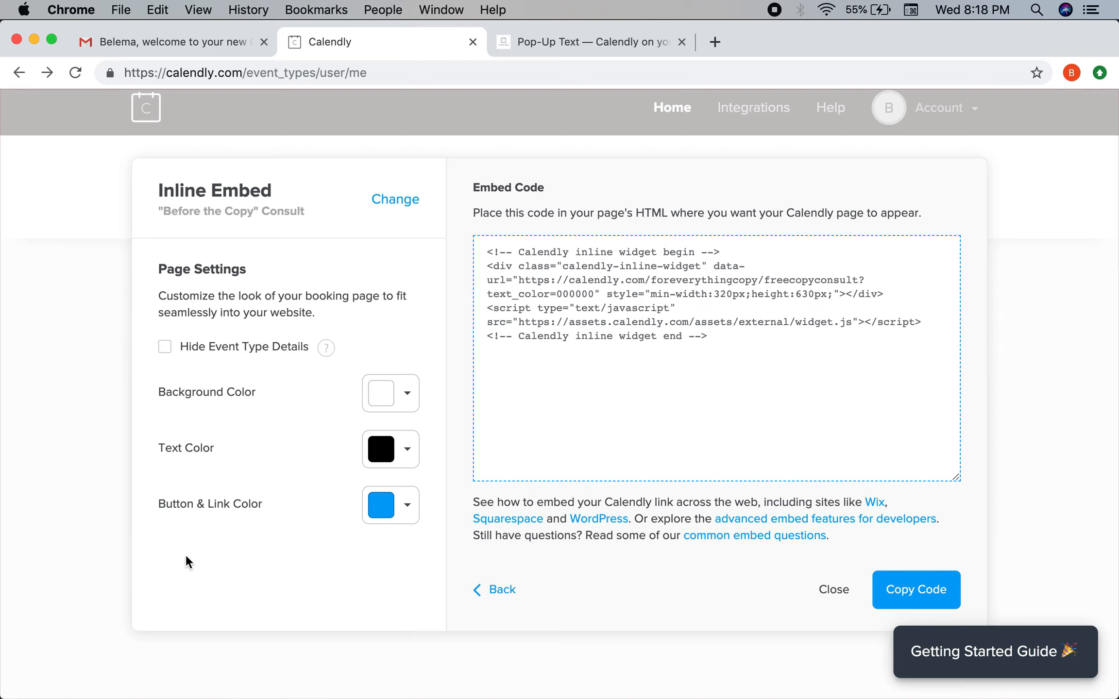
Set the button and link colour to magenta D018B8 and copy the embed code.
click(401, 509)
scroll(299, 503, down, 3)
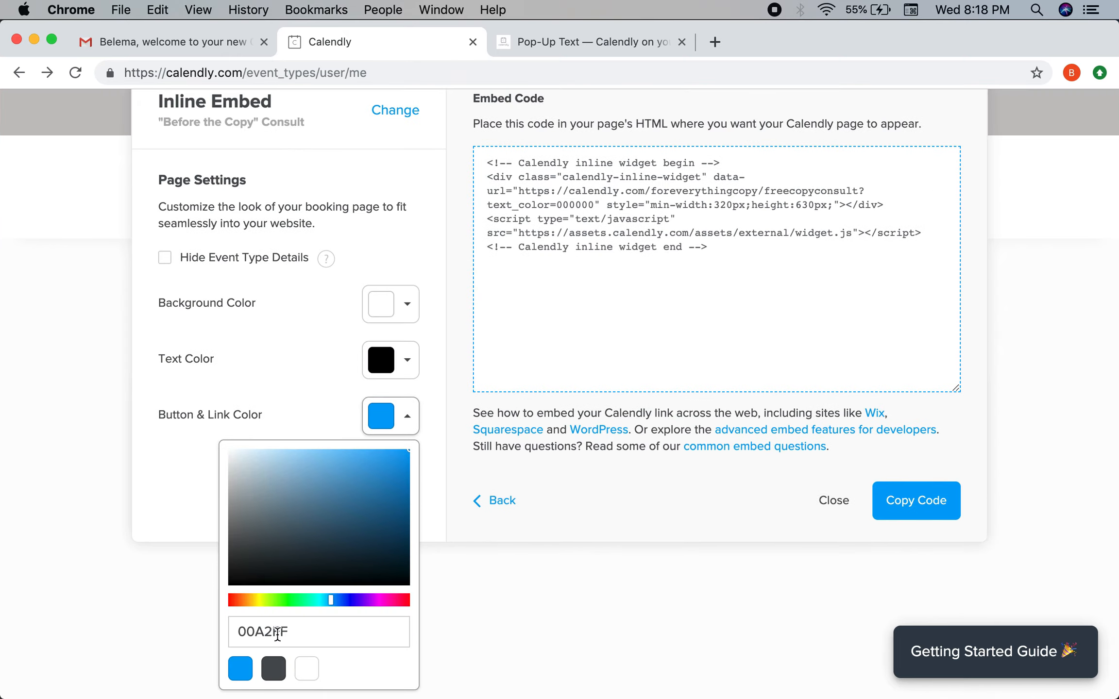
drag(330, 601, 385, 611)
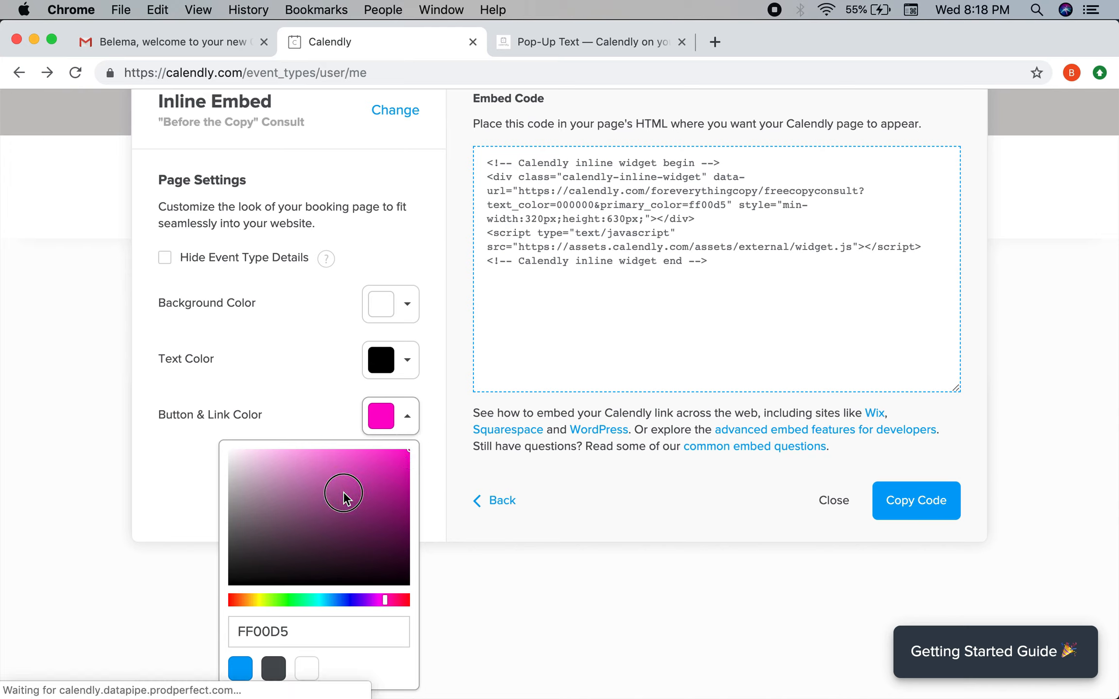
mouse_move(400, 457)
mouse_down()
mouse_move(407, 449)
mouse_move(265, 471)
mouse_move(249, 509)
mouse_move(260, 539)
mouse_move(387, 475)
mouse_up()
click(305, 399)
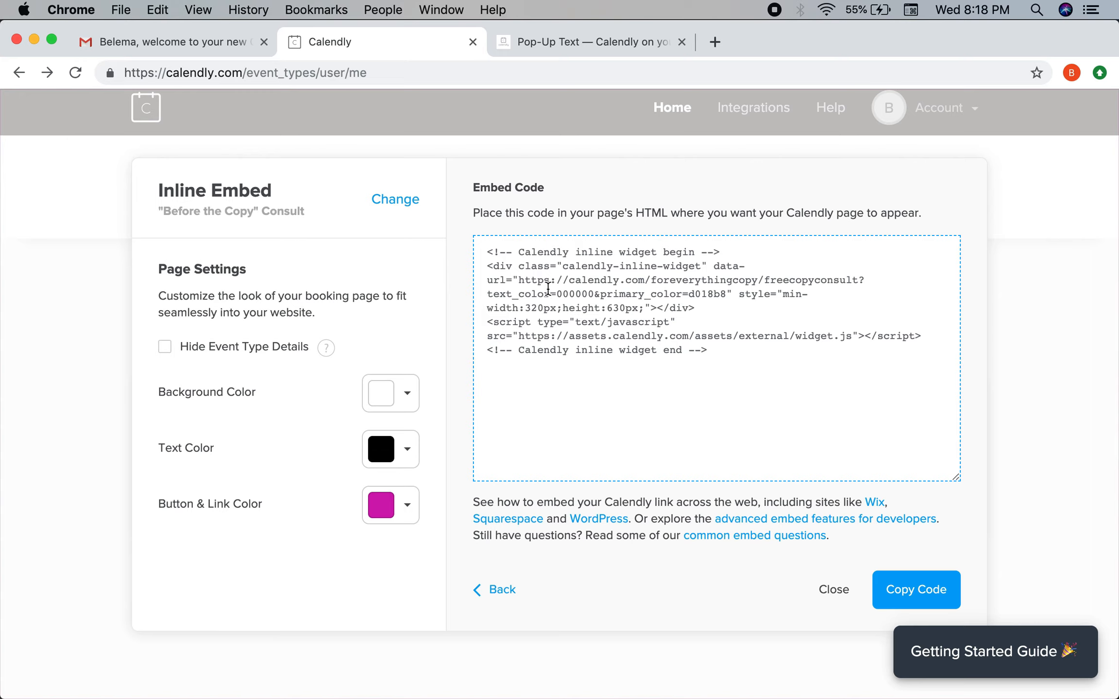
click(888, 591)
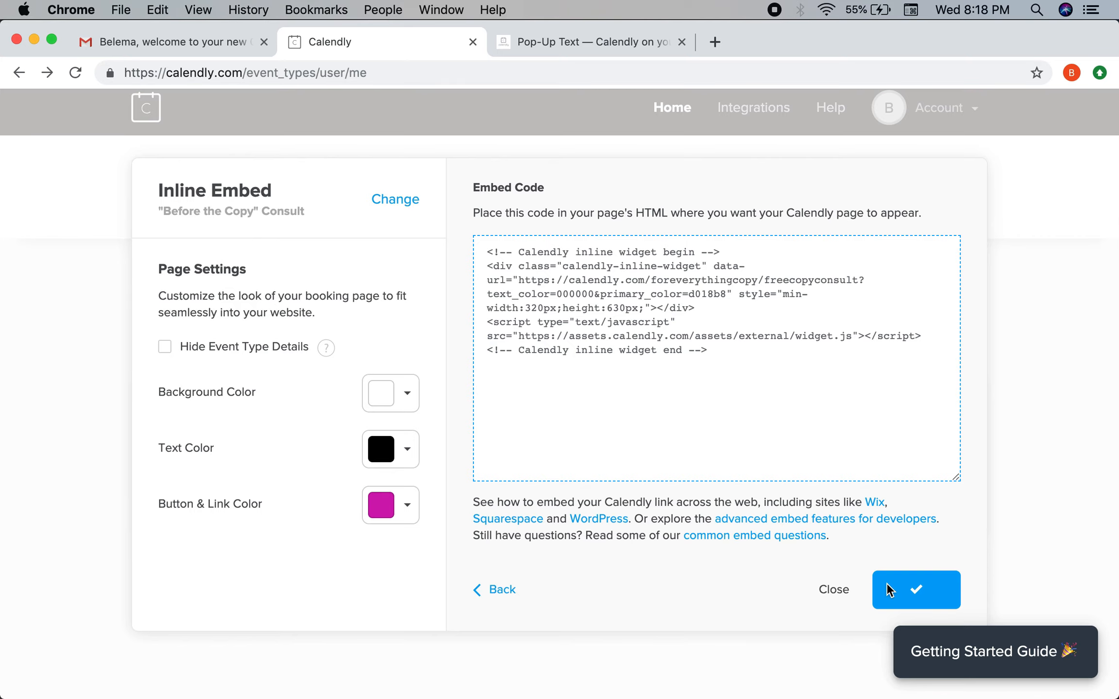
Open the heronlinebrand.com wp-admin login in Chrome and log in with Remember Me ticked.
key(ctrl+Up)
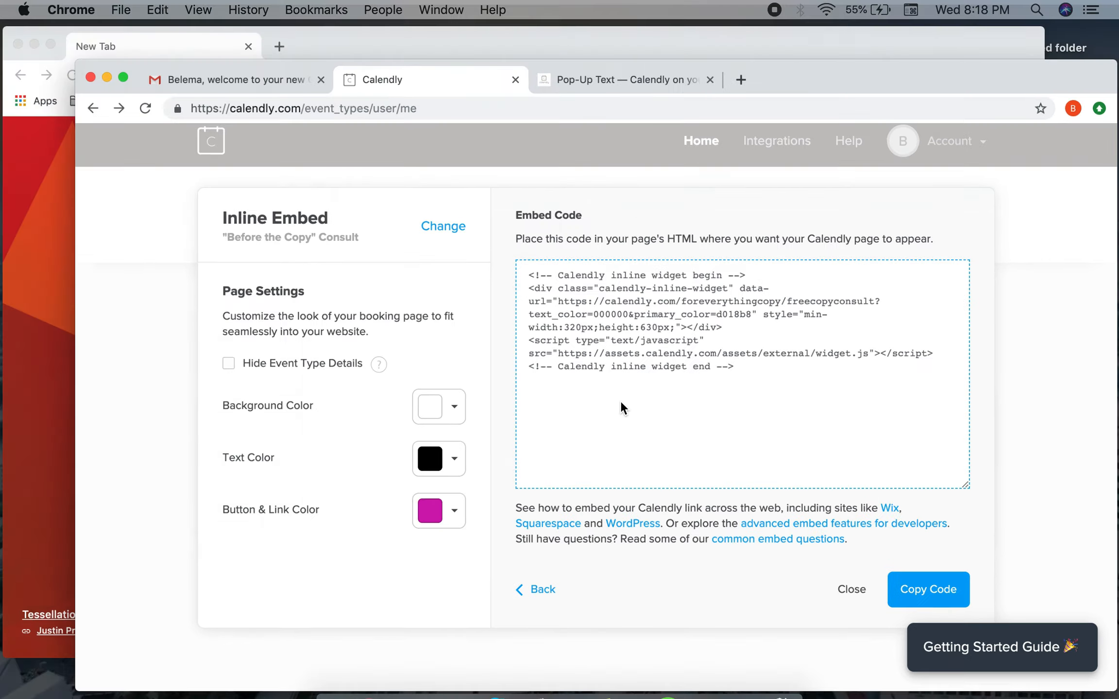
click(479, 192)
click(386, 71)
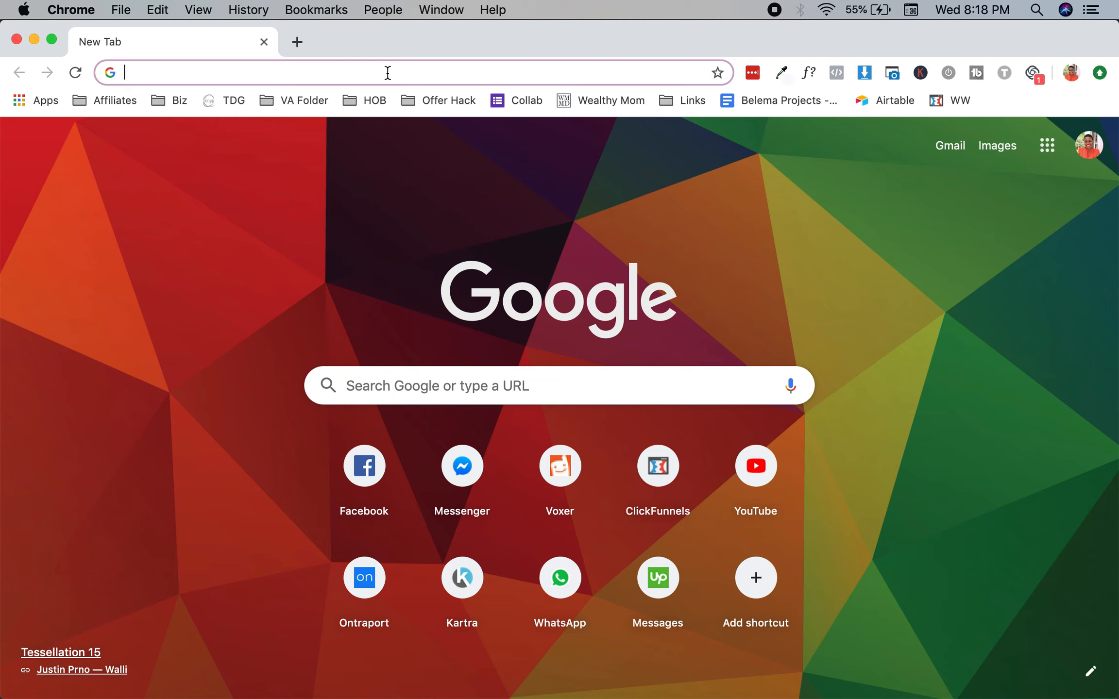
text(heronl)
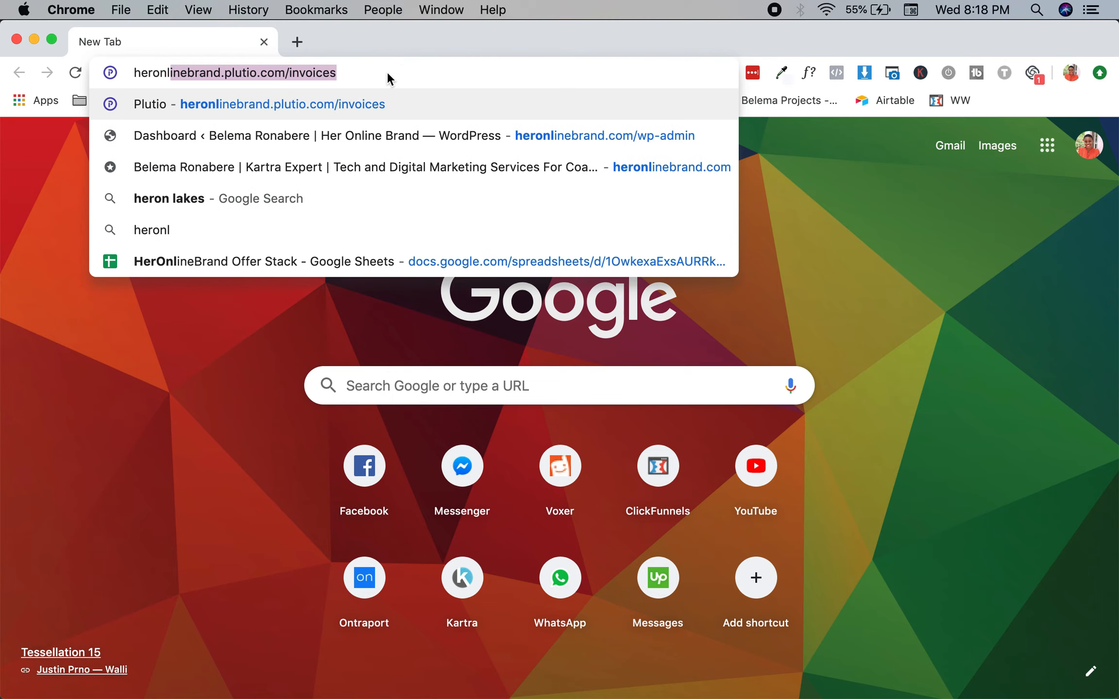
click(371, 137)
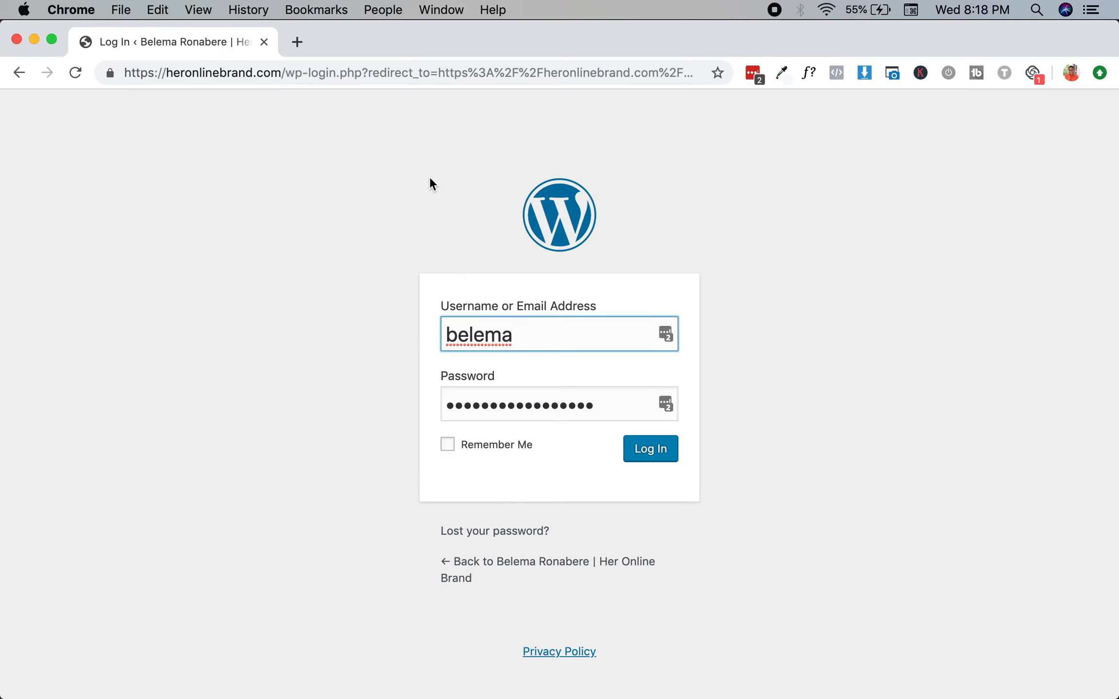
click(448, 444)
click(673, 452)
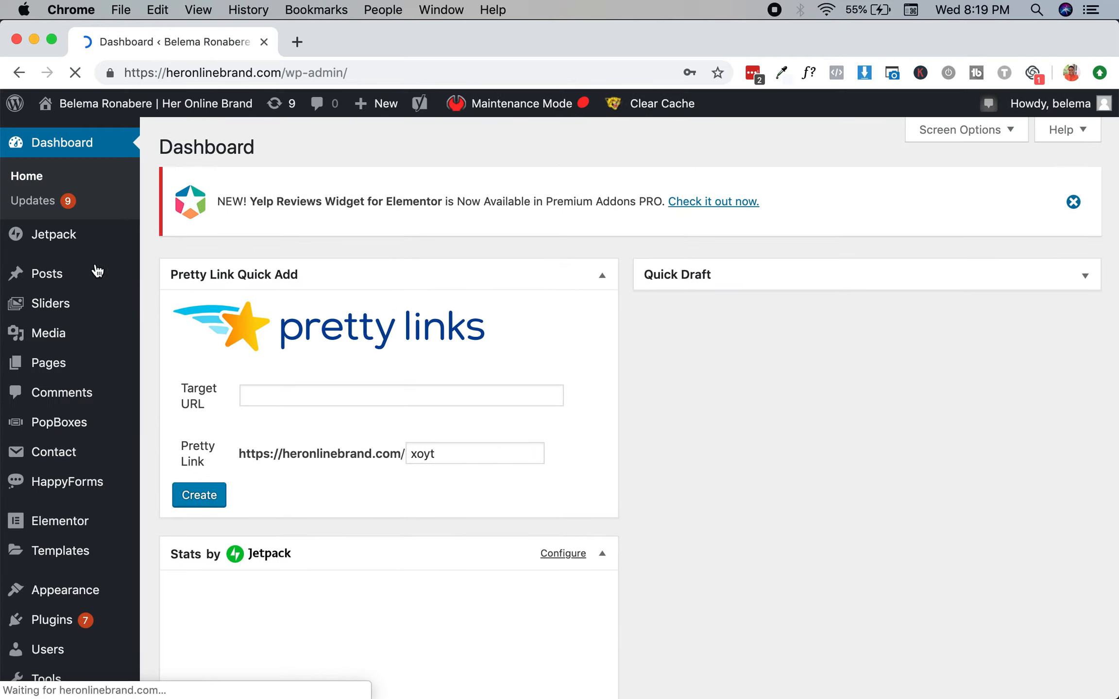
Create a new WordPress page titled 'Calendly Test'.
mouse_move(60, 367)
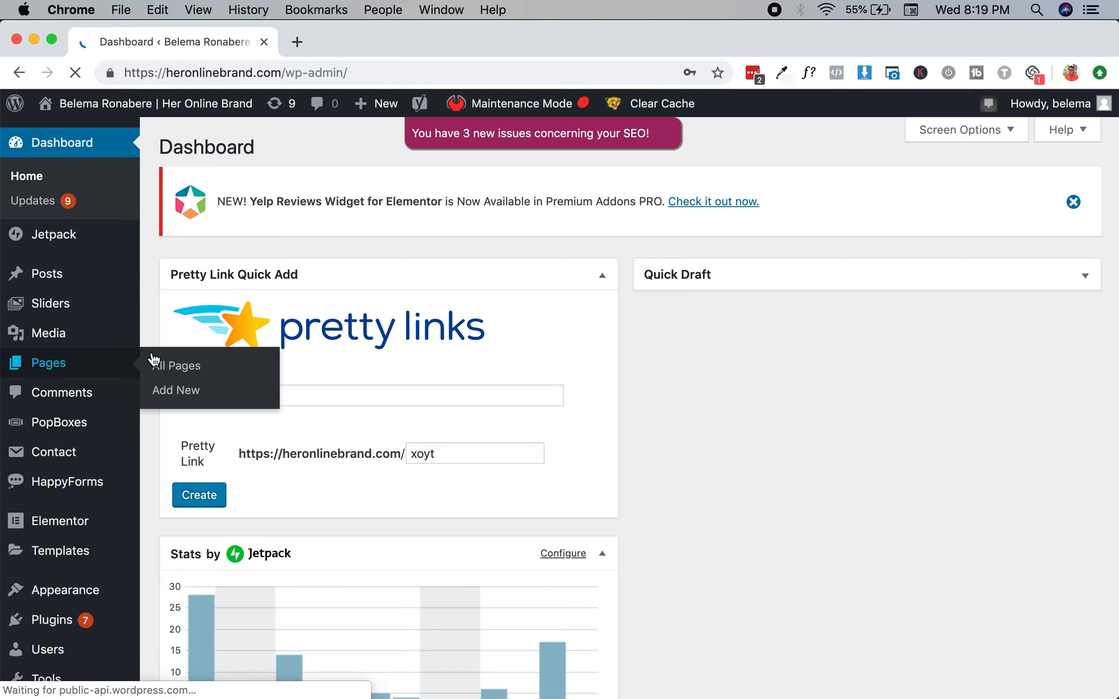
click(175, 368)
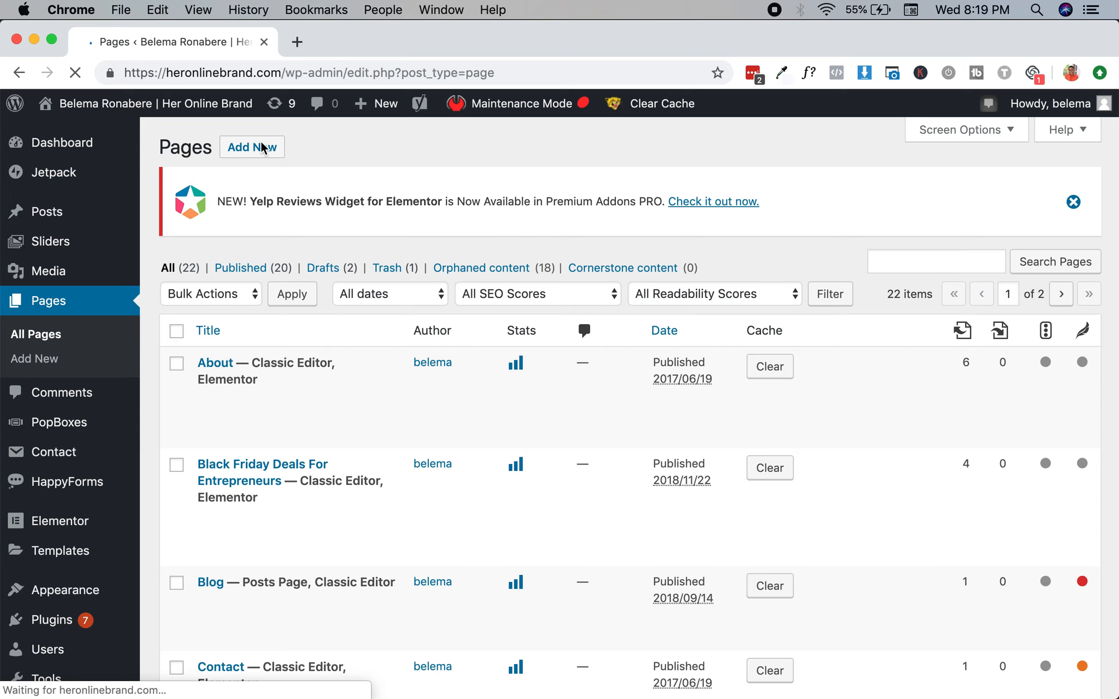
click(261, 147)
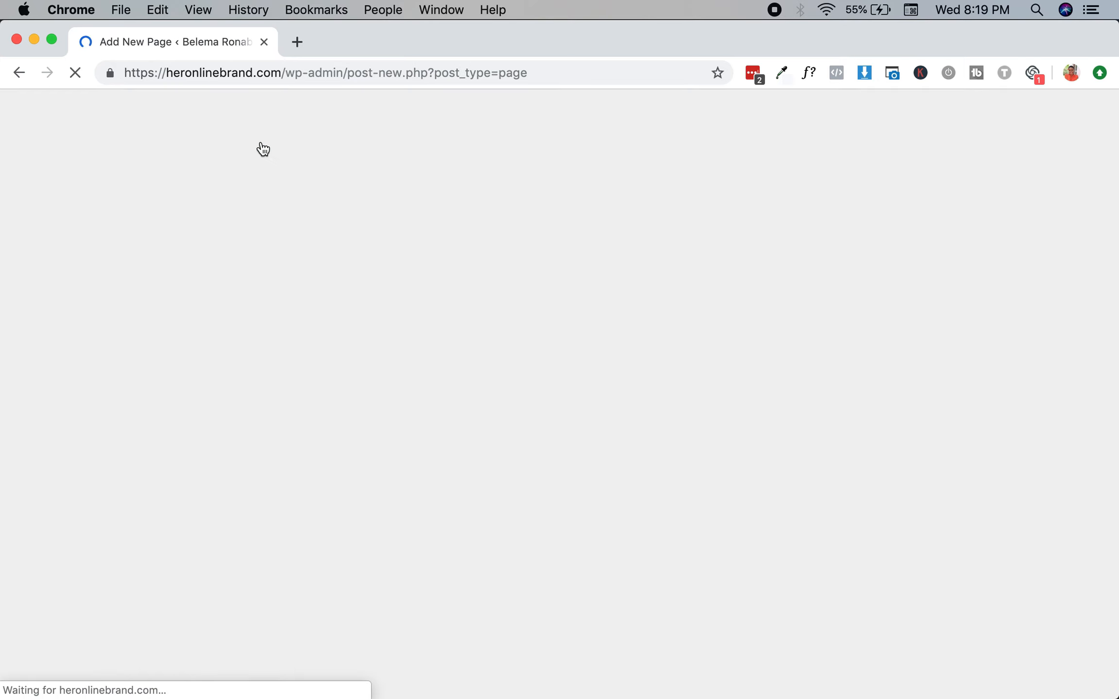
text(CA)
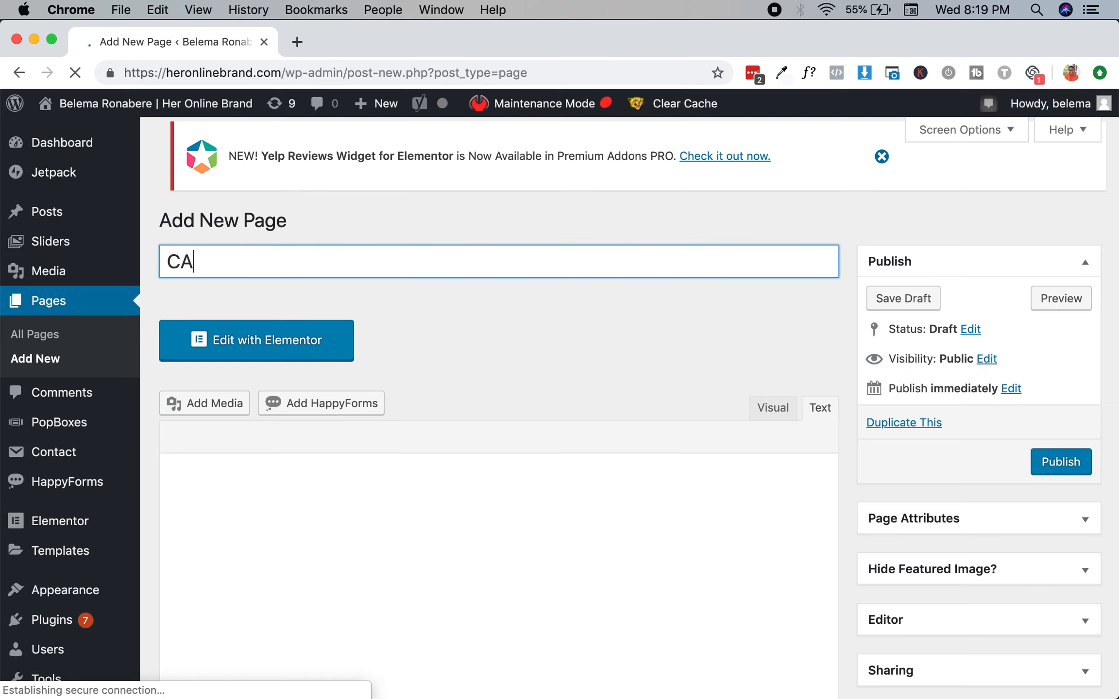
text(lednly Test)
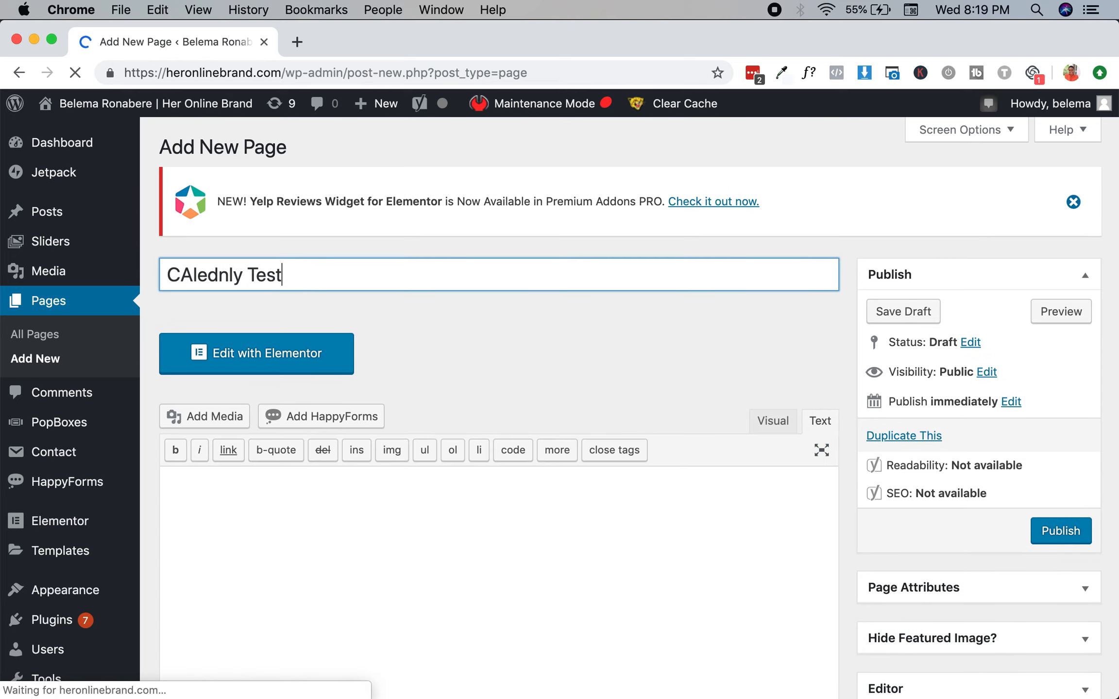
key(super+a)
text(Calendly Te)
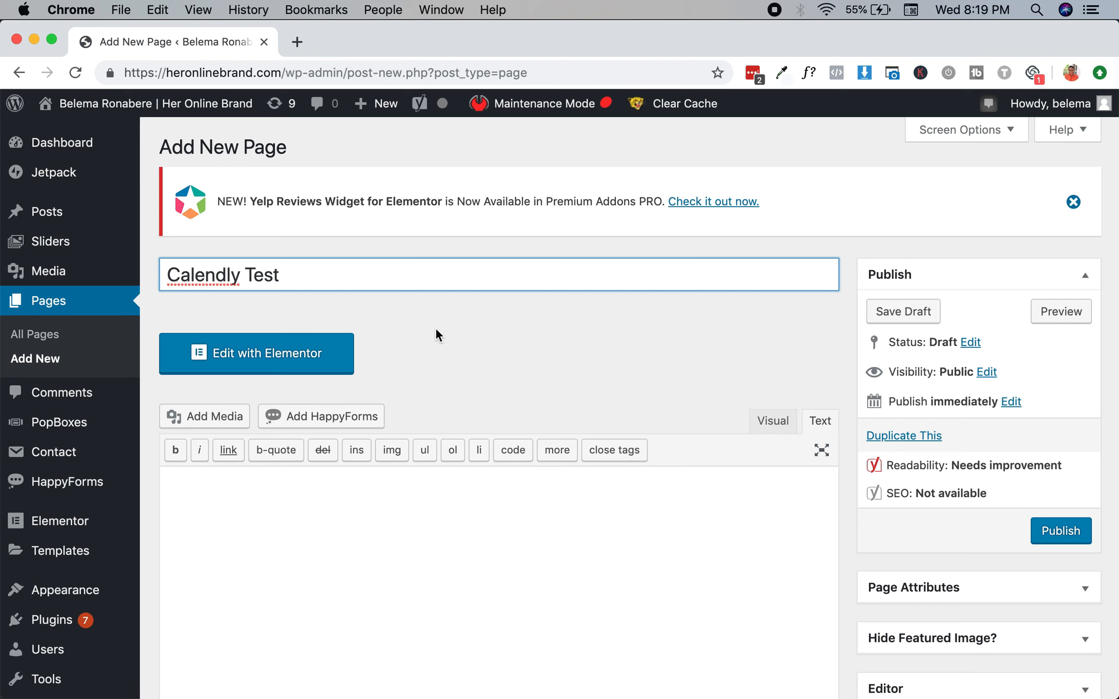
scroll(437, 340, down, 2)
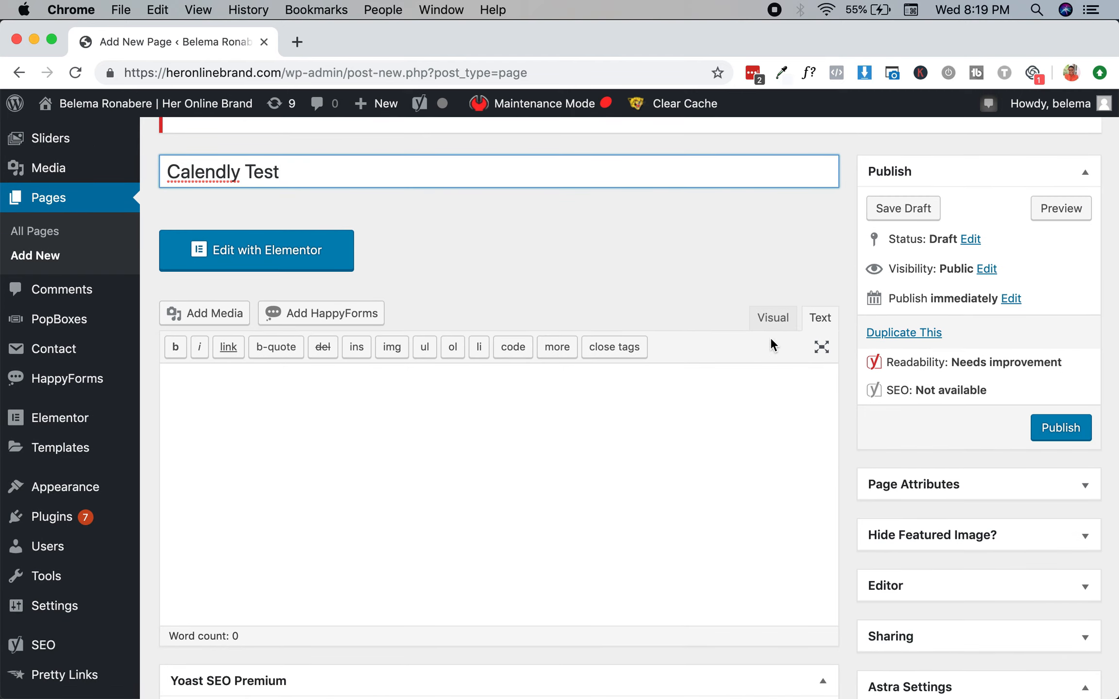
scroll(700, 424, down, 5)
scroll(728, 365, up, 3)
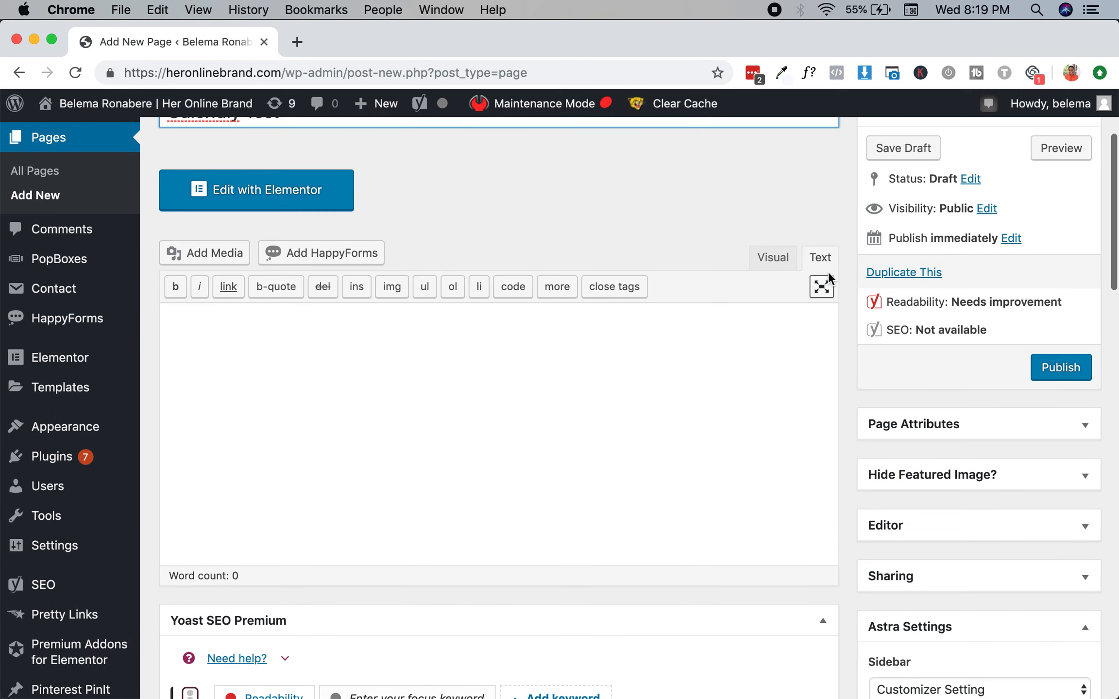
Type 'Hello World!' into the page body in the Visual editor.
click(772, 257)
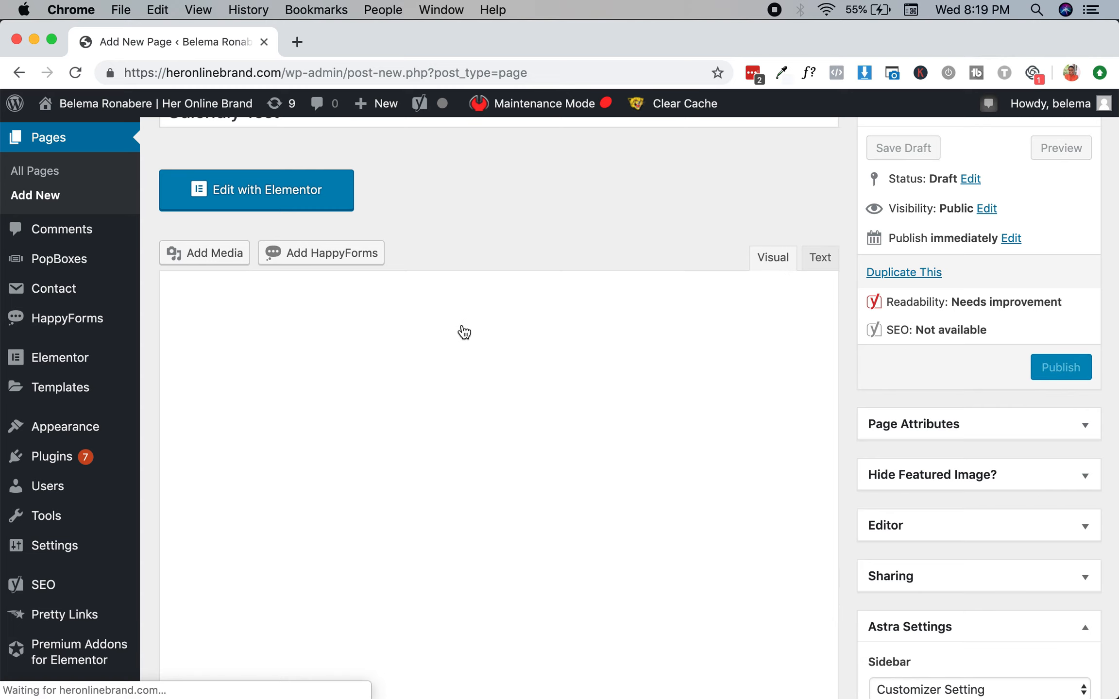
click(471, 318)
click(743, 214)
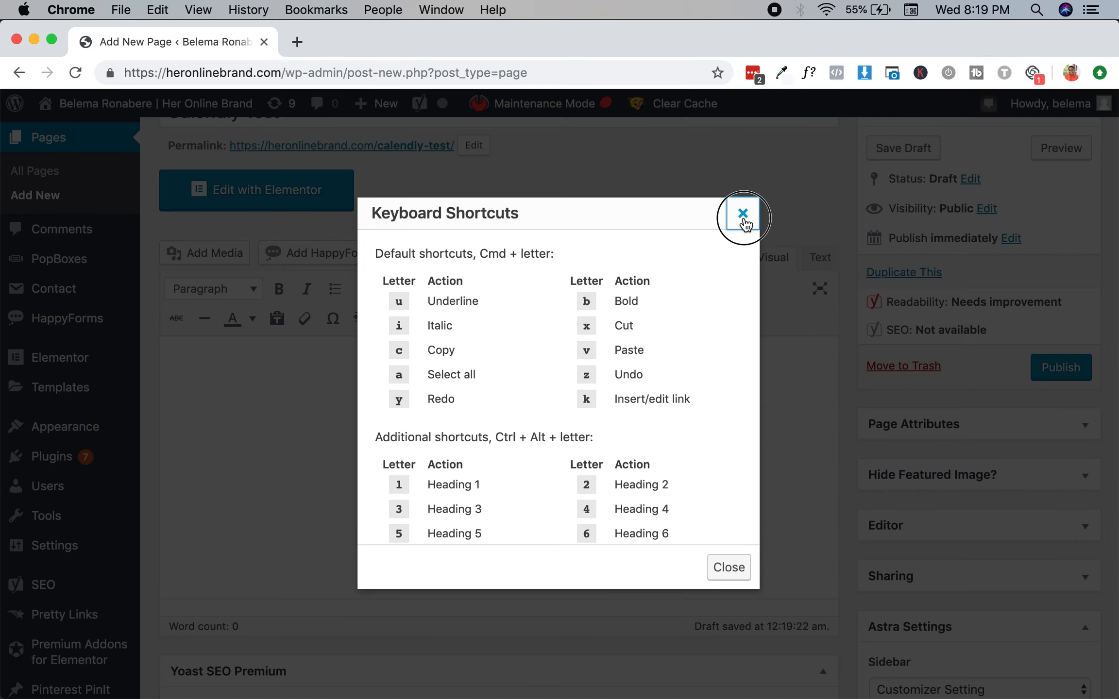
click(410, 458)
text(Hello World!)
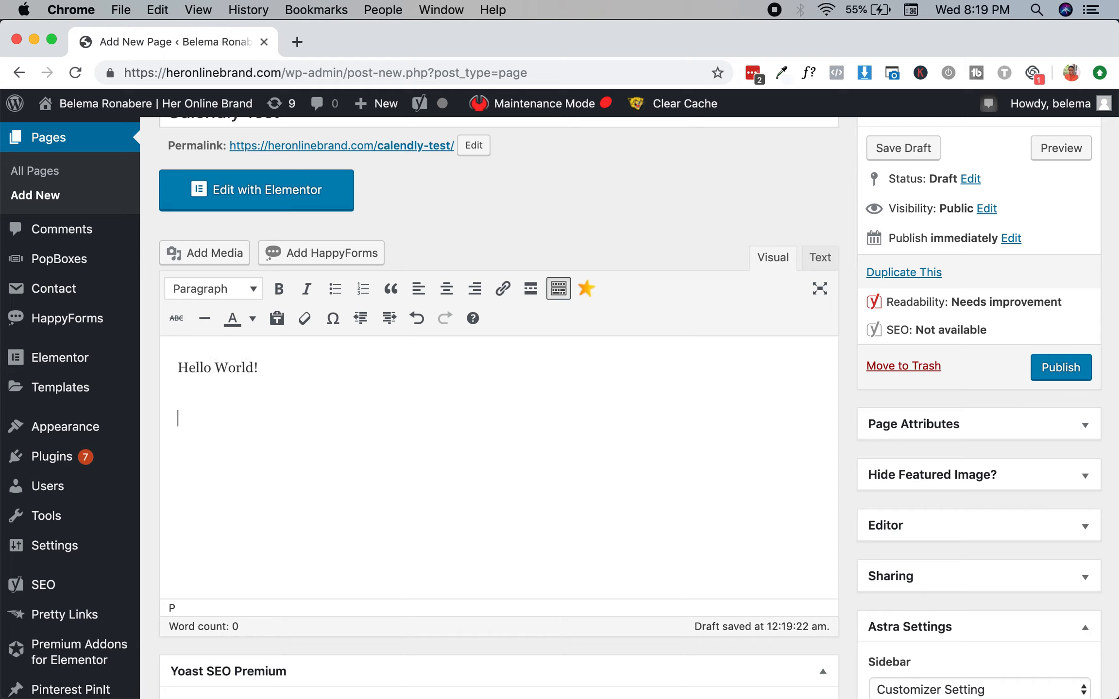
Paste the Calendly inline embed code in the Text editor, then return to Visual.
click(822, 258)
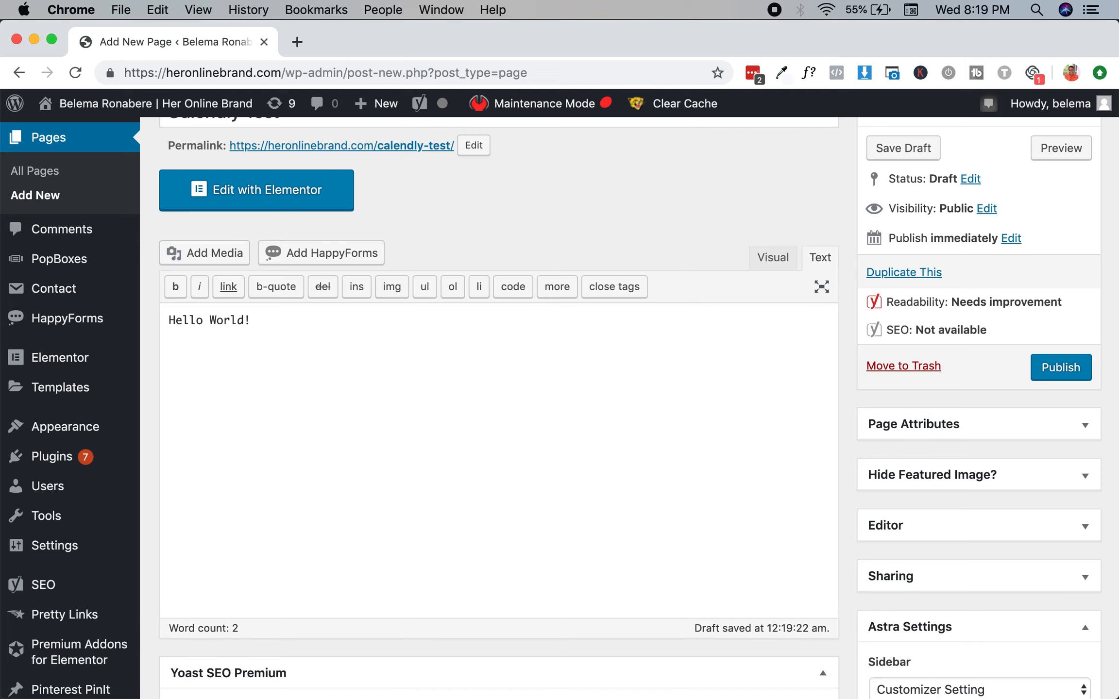
text(<!-- Calendly inline widget begin --> <div class="calendly-inline-widget" data-url="https://calendly.com/foreverythingcopy/freecopyconsult?text_color=000000&primary_color=d018b8" style="min-width:320px;height:630px;"></div> <script type="text/javascript" src="https://assets.calendly.com/assets/external/widget.js"></script> <!-- Calendly inline widget end -->)
click(772, 254)
scroll(416, 339, up, 3)
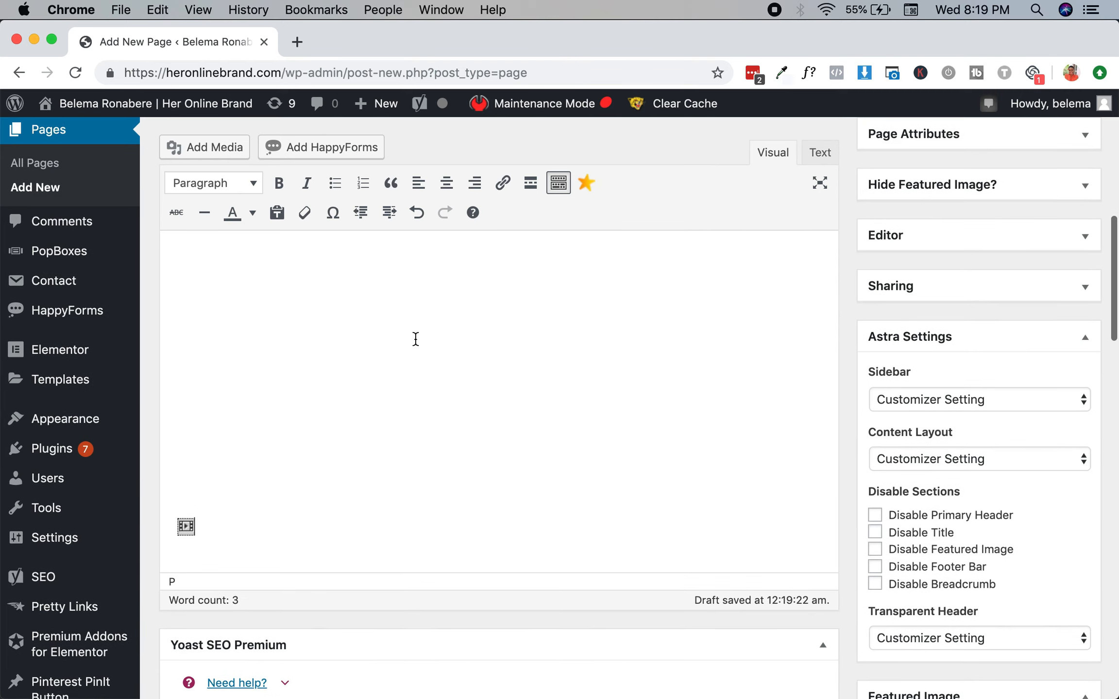
scroll(182, 413, up, 6)
scroll(182, 413, down, 9)
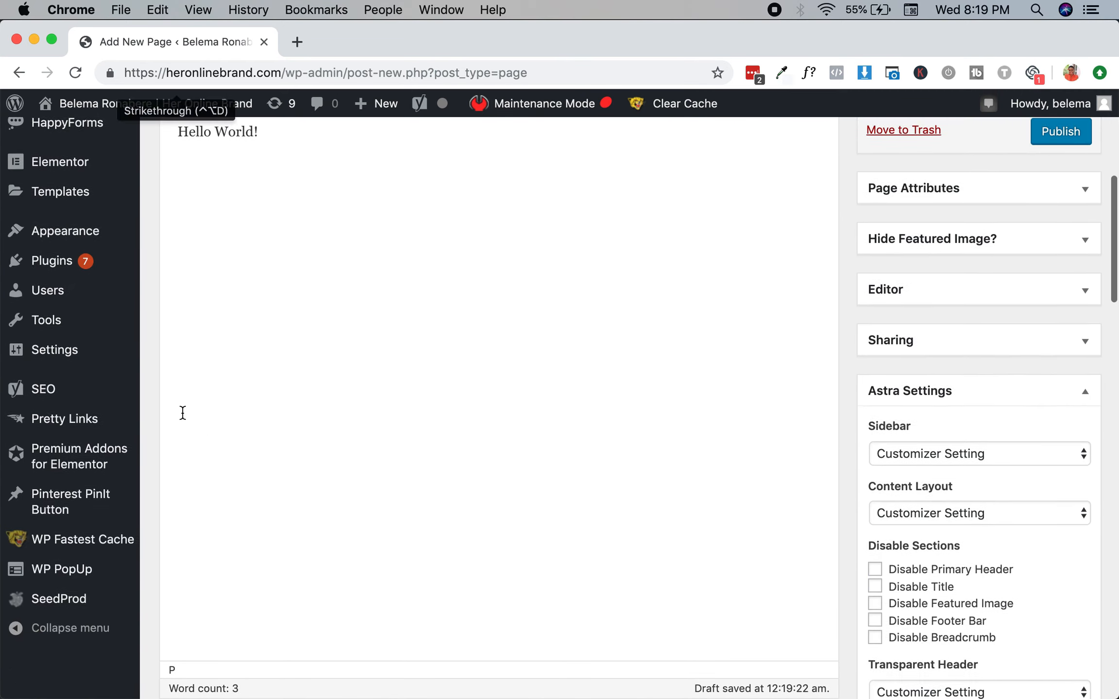
scroll(182, 412, up, 6)
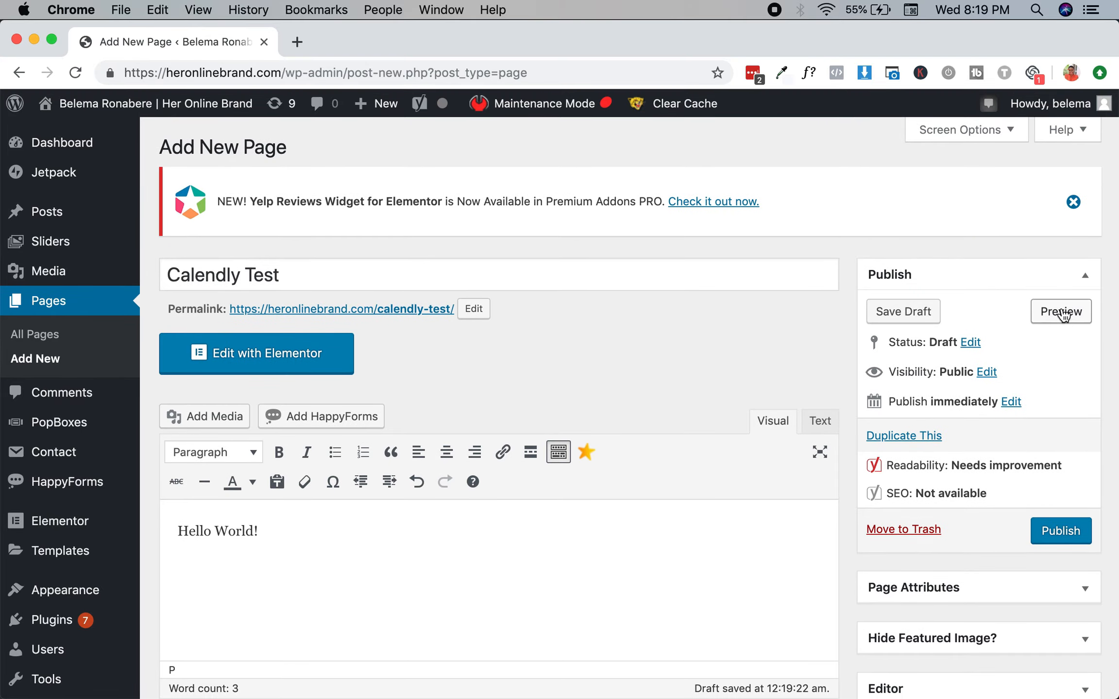
Preview the page and review the embedded widget's host, event title, 20 min duration and description.
click(1060, 311)
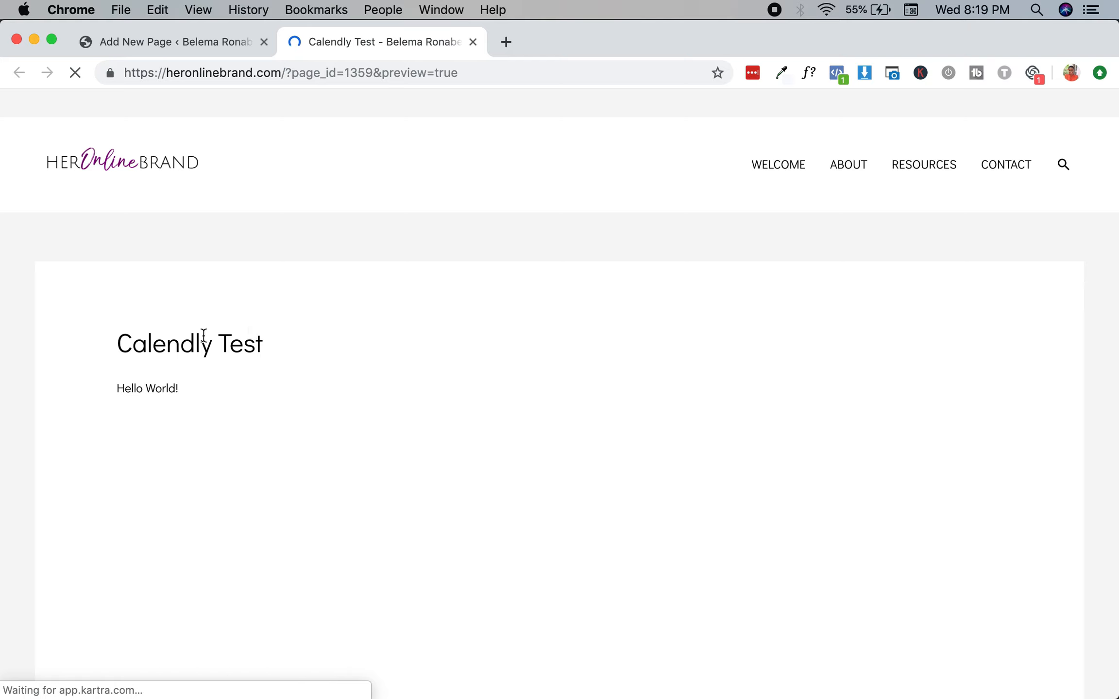
scroll(197, 353, down, 4)
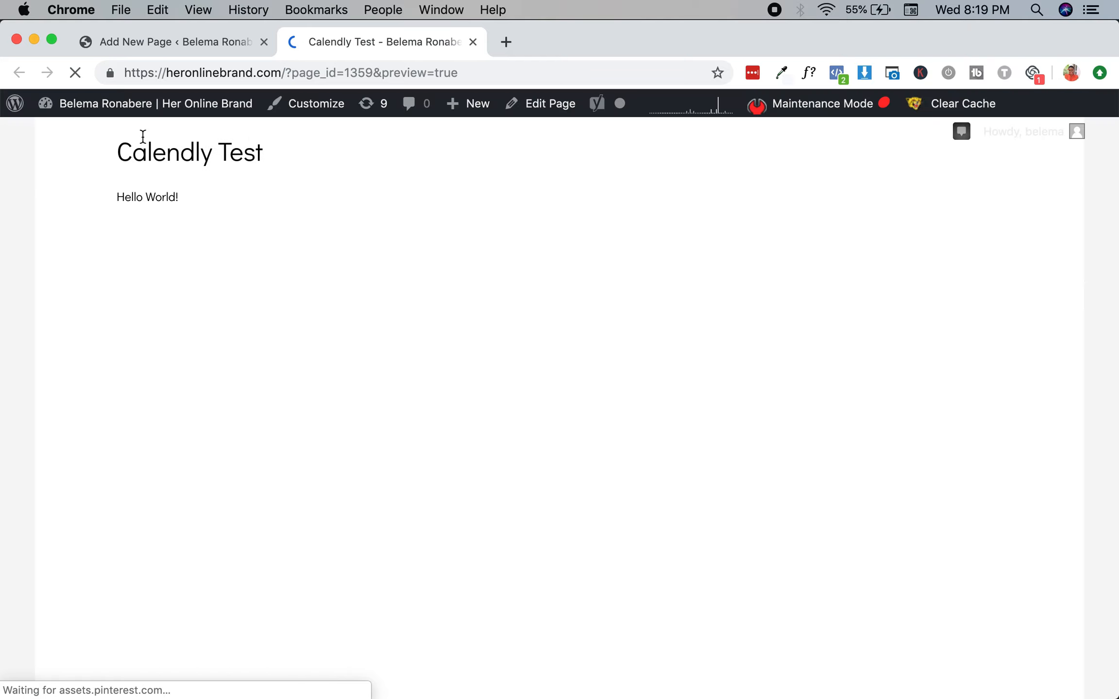
drag(125, 152, 297, 163)
click(299, 162)
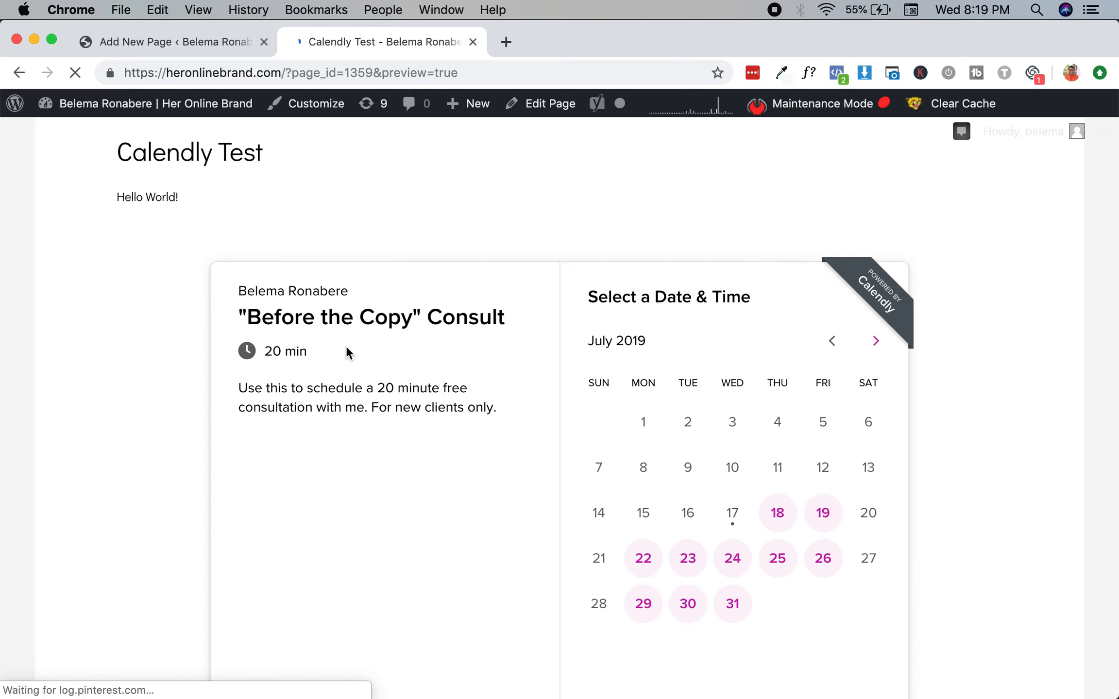
scroll(347, 353, down, 5)
scroll(347, 353, down, 2)
scroll(345, 352, up, 6)
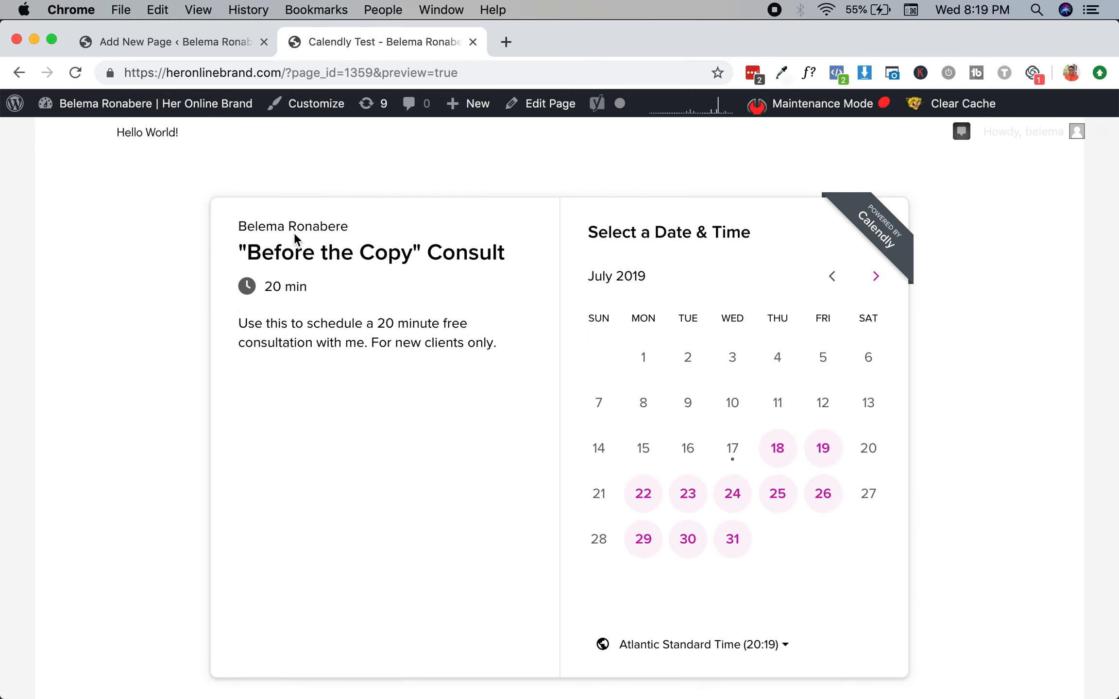
drag(245, 224, 387, 225)
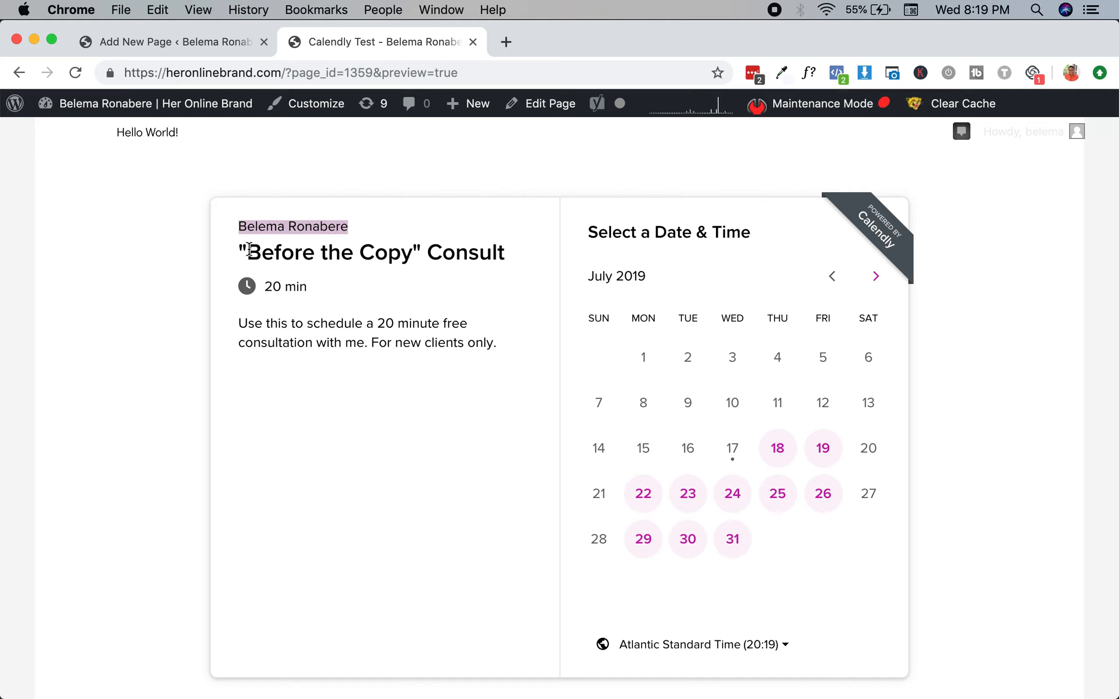
drag(241, 251, 517, 255)
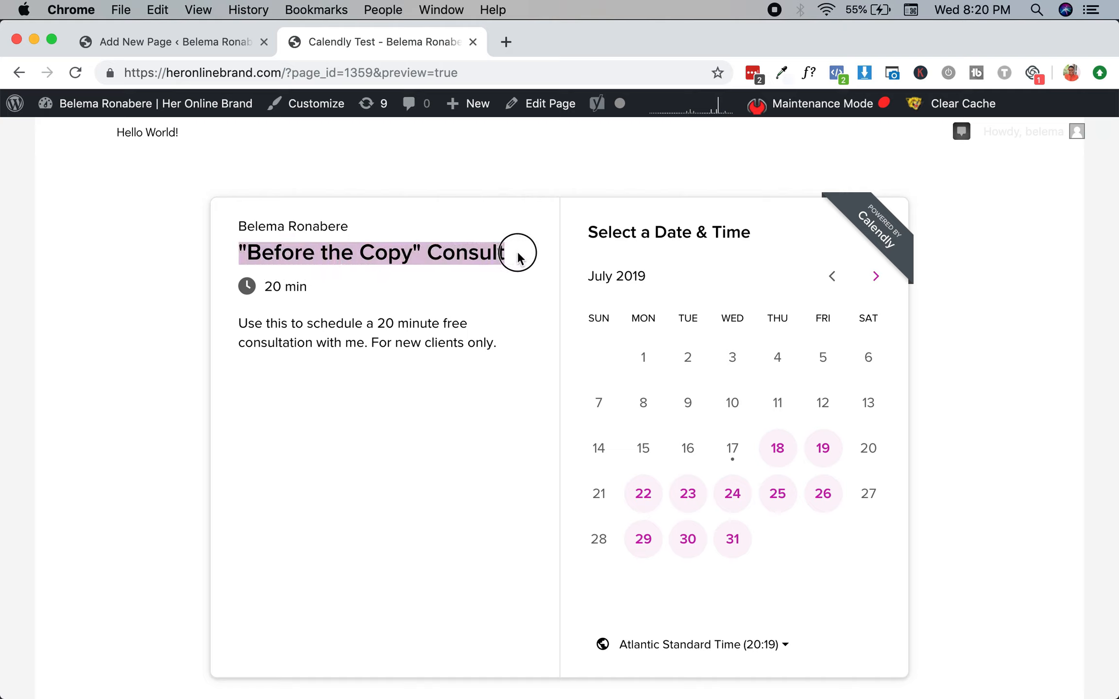
drag(236, 284, 315, 288)
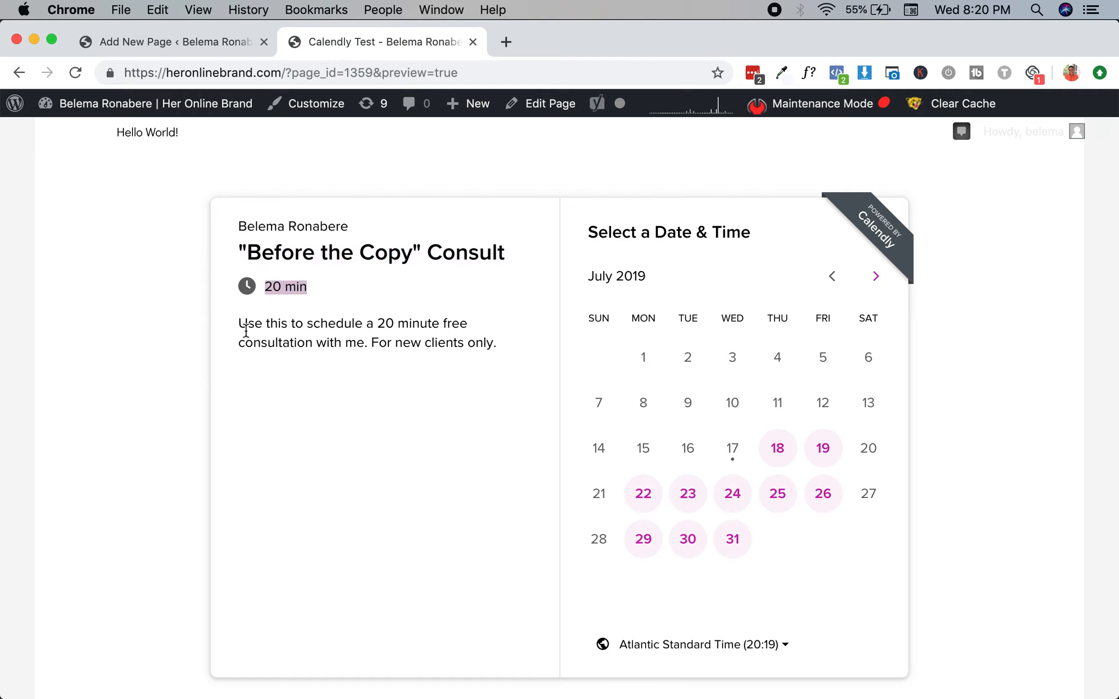
drag(243, 322, 499, 345)
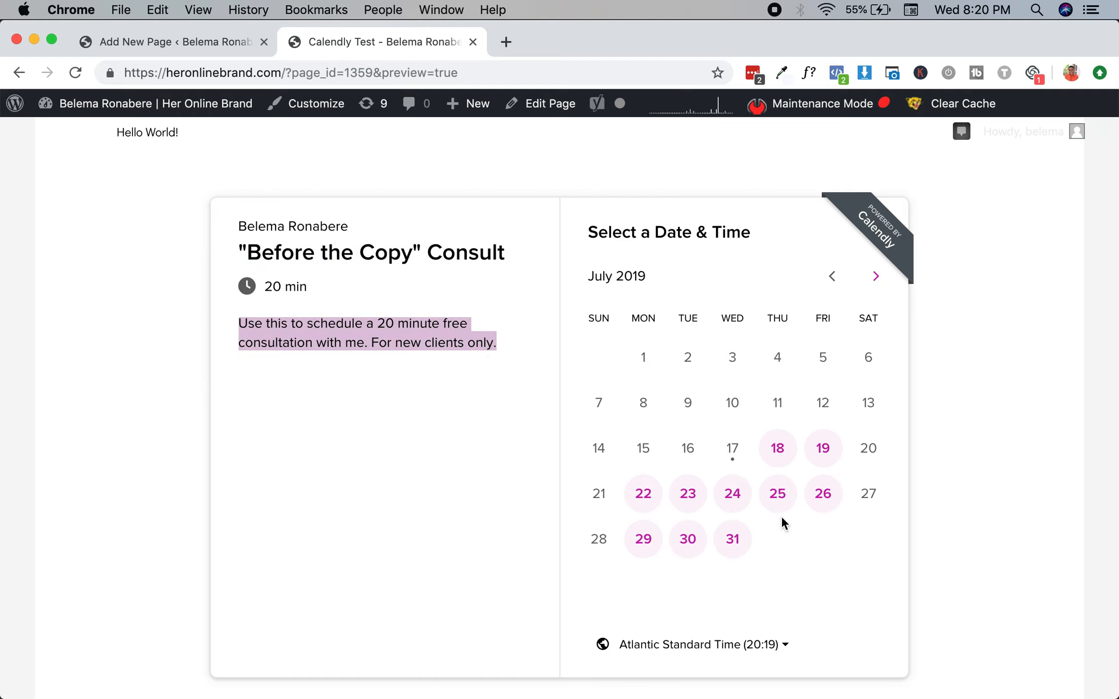
Book July 18 at 14:30 in the embedded calendar and open the details form.
click(781, 449)
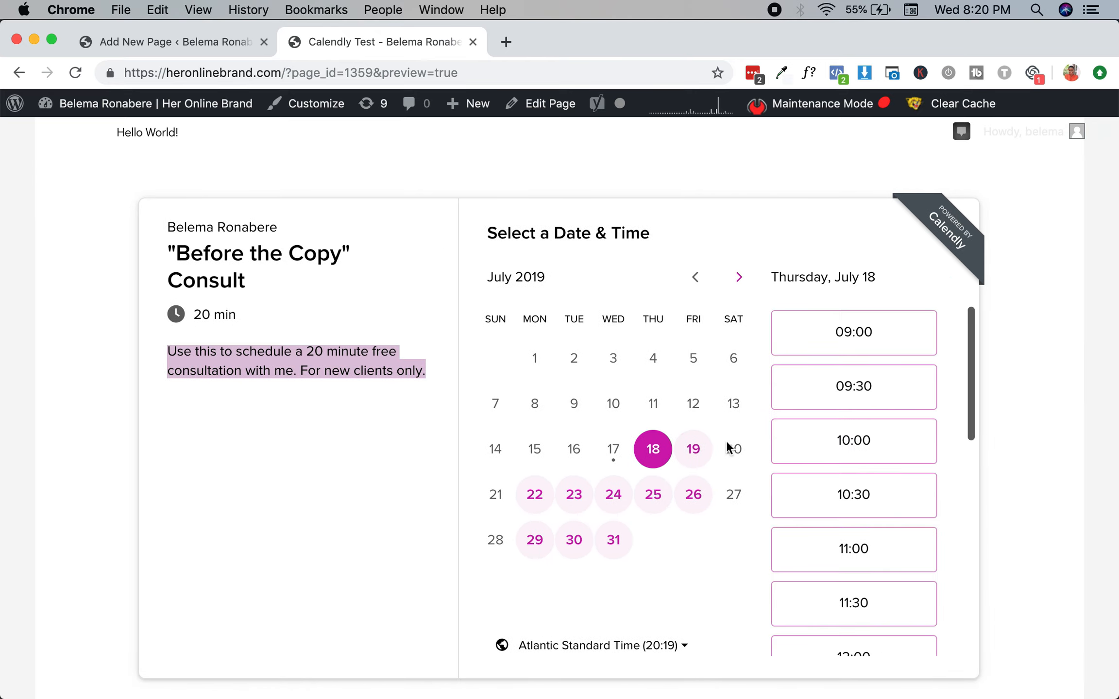
scroll(855, 468, down, 5)
click(872, 478)
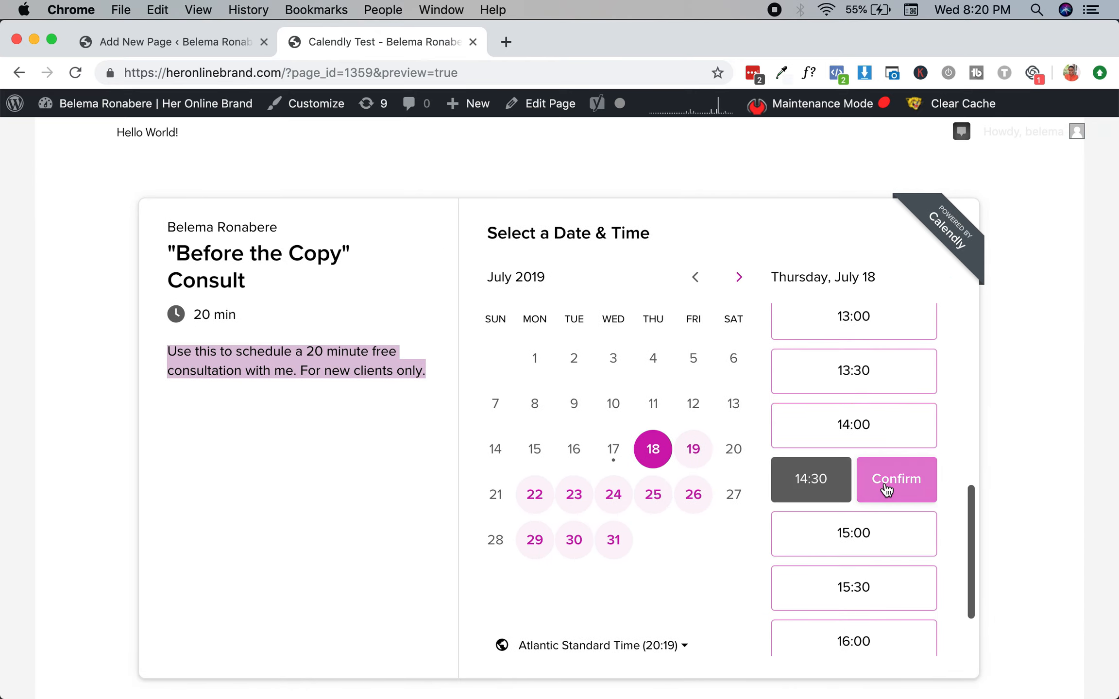
click(888, 486)
scroll(807, 457, down, 5)
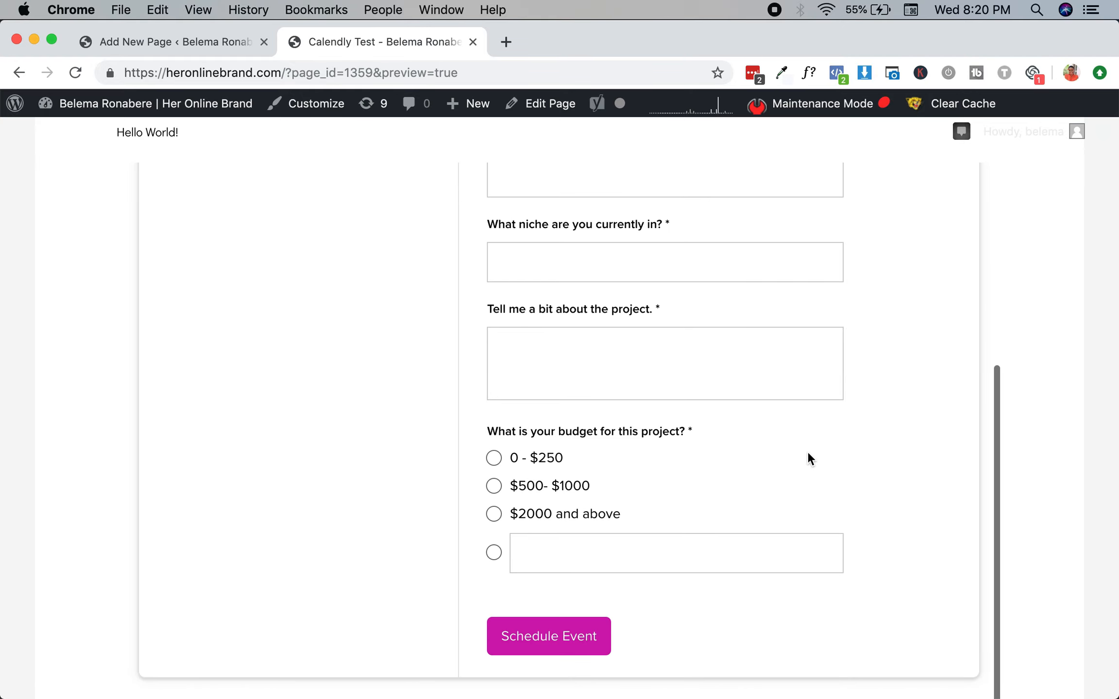
scroll(806, 451, up, 6)
Switch the Calendly embed type to Popup Widget and select its code.
key(ctrl+Up)
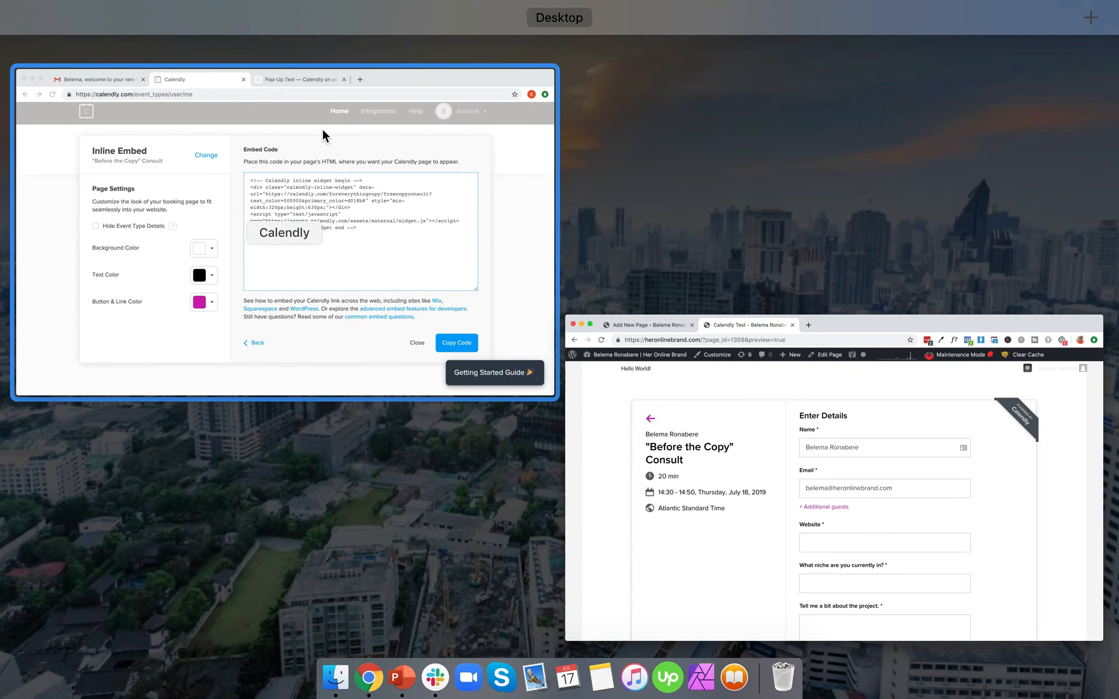
click(321, 129)
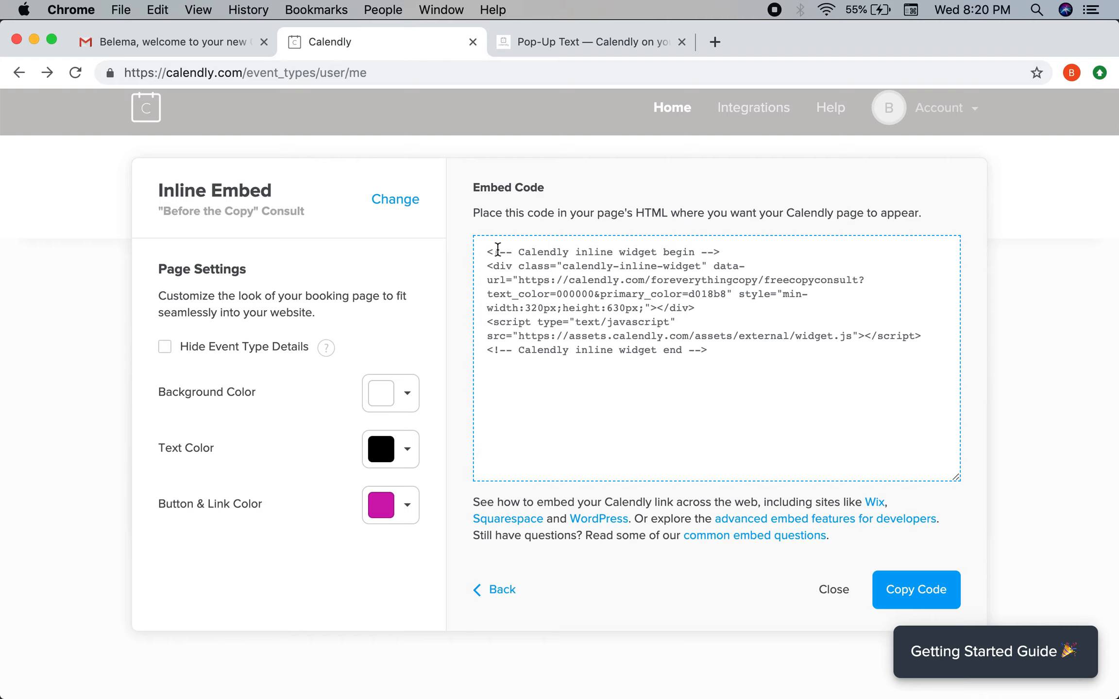
click(375, 194)
click(621, 376)
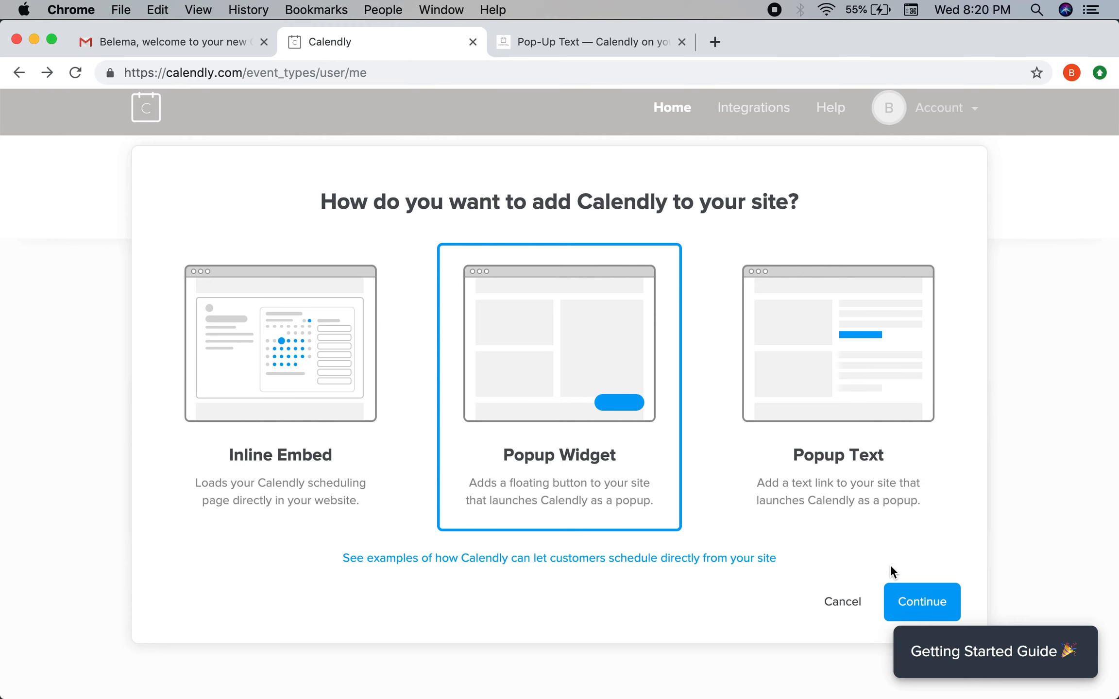
click(915, 606)
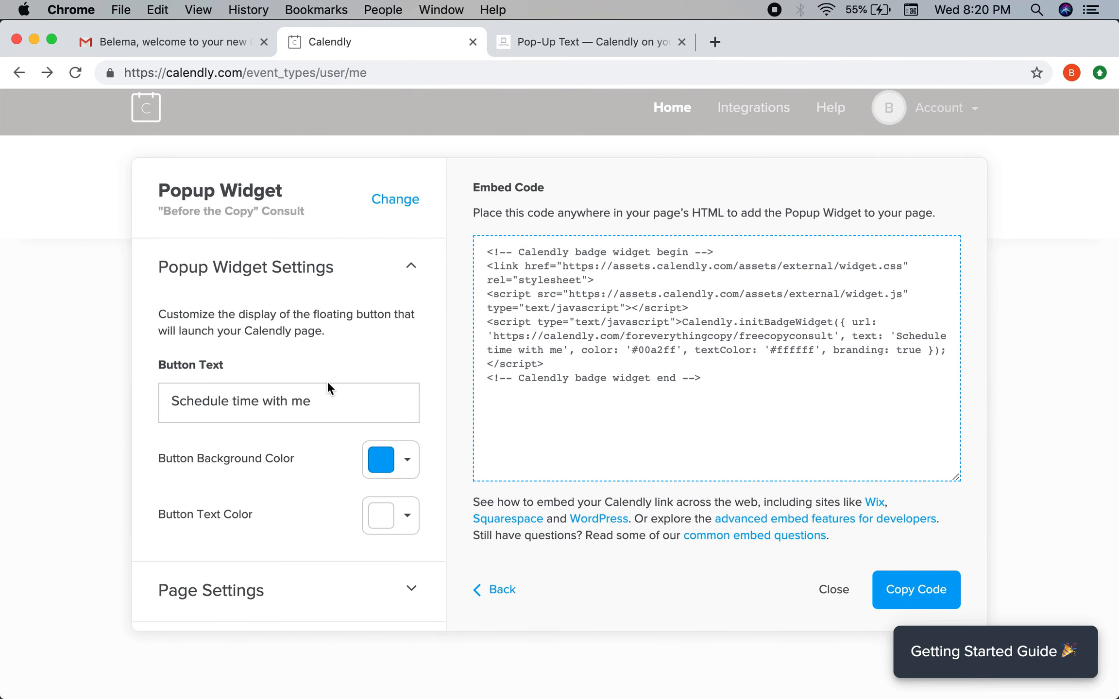
drag(481, 258, 740, 411)
key(super+c)
Paste the Popup Widget code below the inline embed in WordPress's Text editor, then return to Calendly.
key(ctrl+Up)
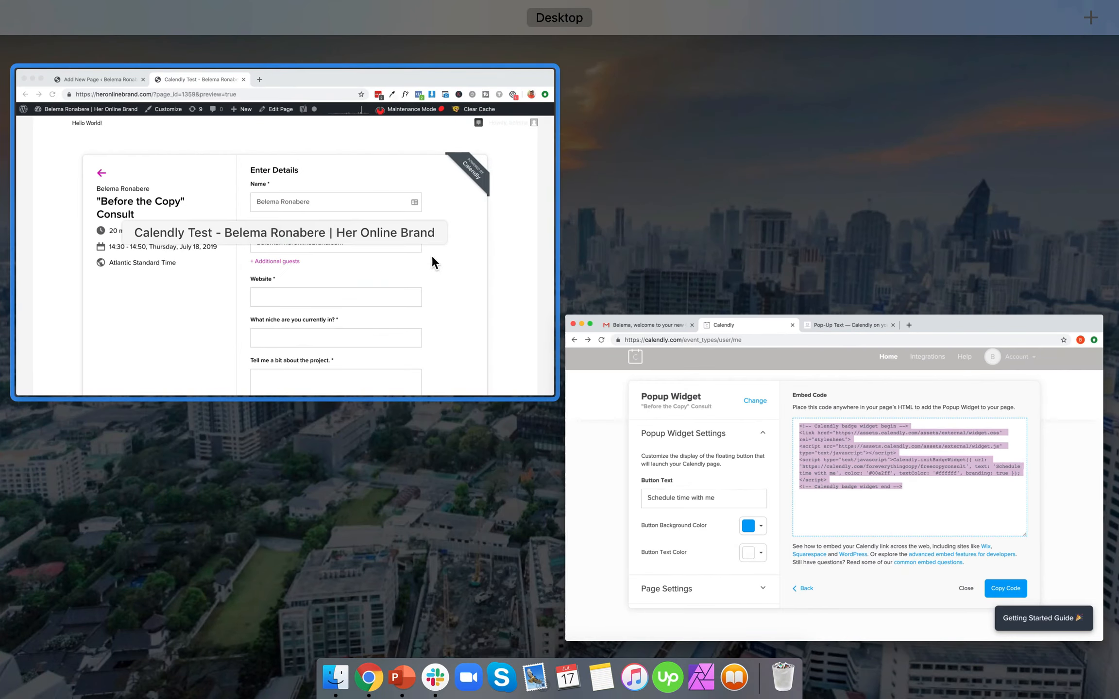
click(432, 259)
click(175, 41)
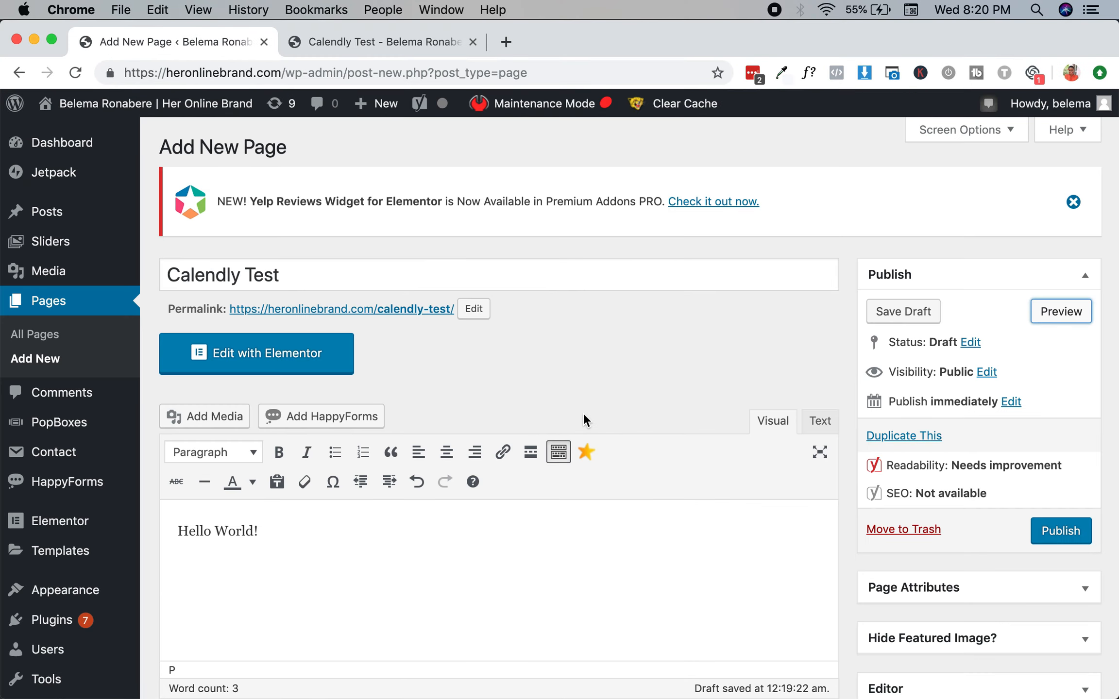
scroll(774, 391, down, 5)
click(820, 235)
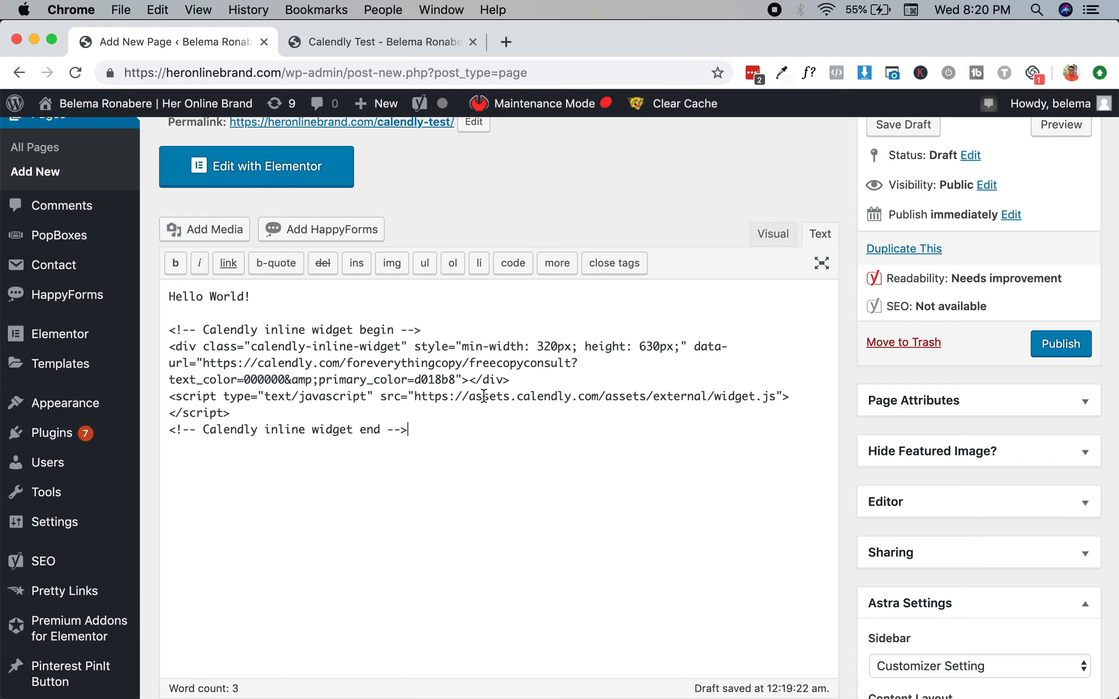
key(super+v)
key(ctrl+Up)
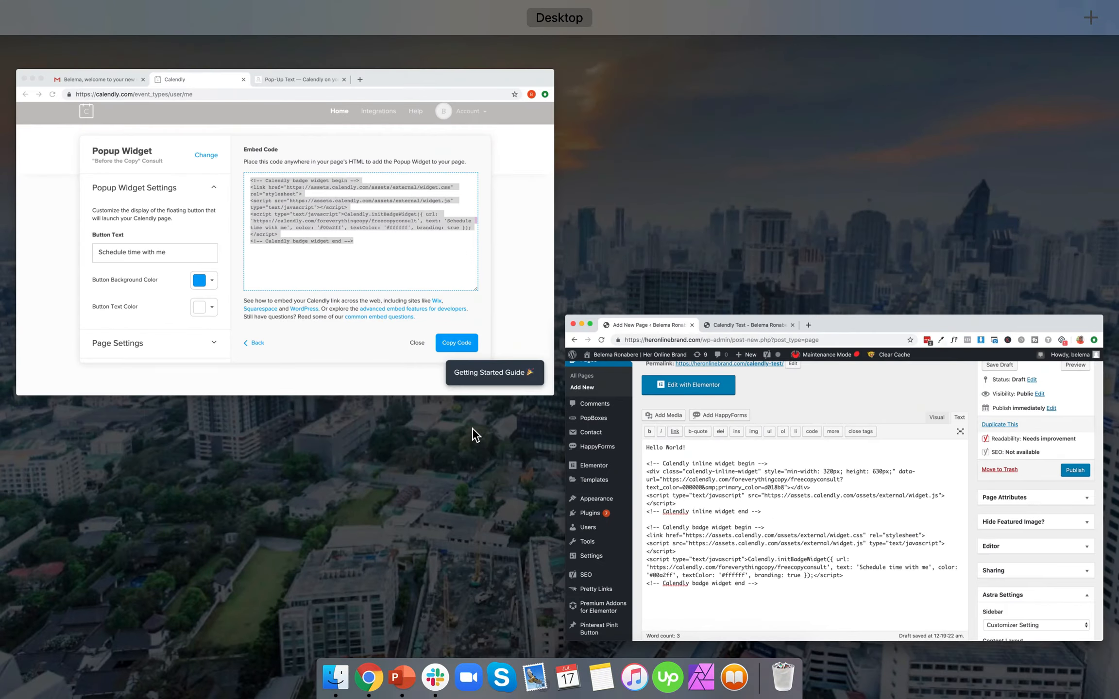
click(474, 271)
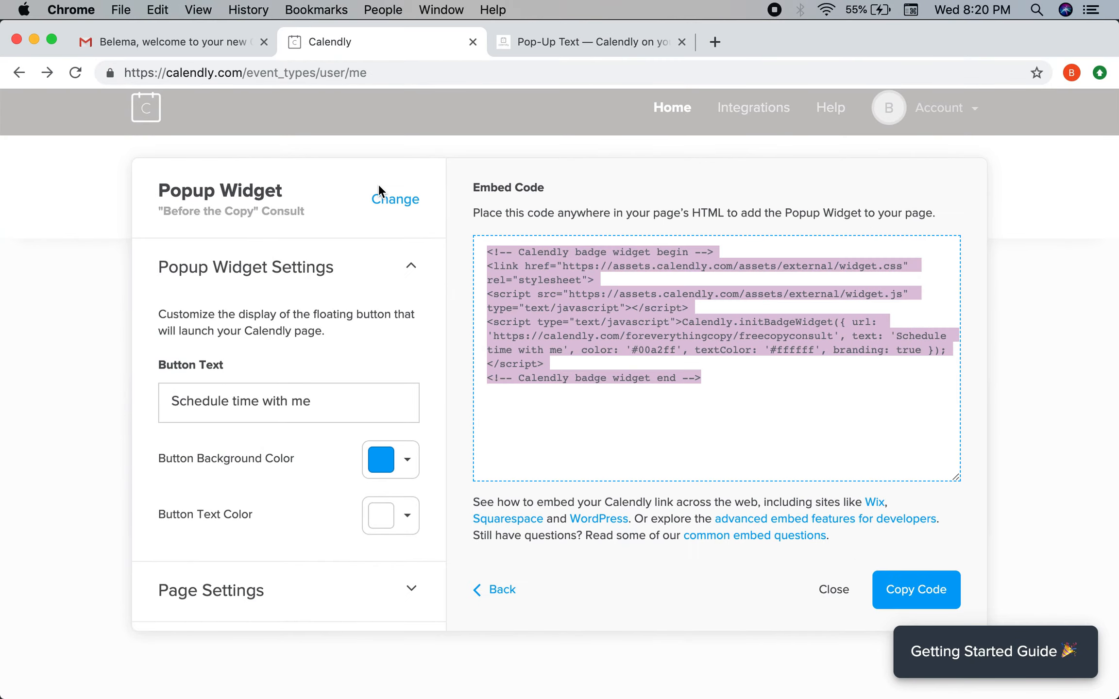
Create a Popup Text embed with link text 'Book A Call' and copy its code.
click(379, 192)
click(807, 335)
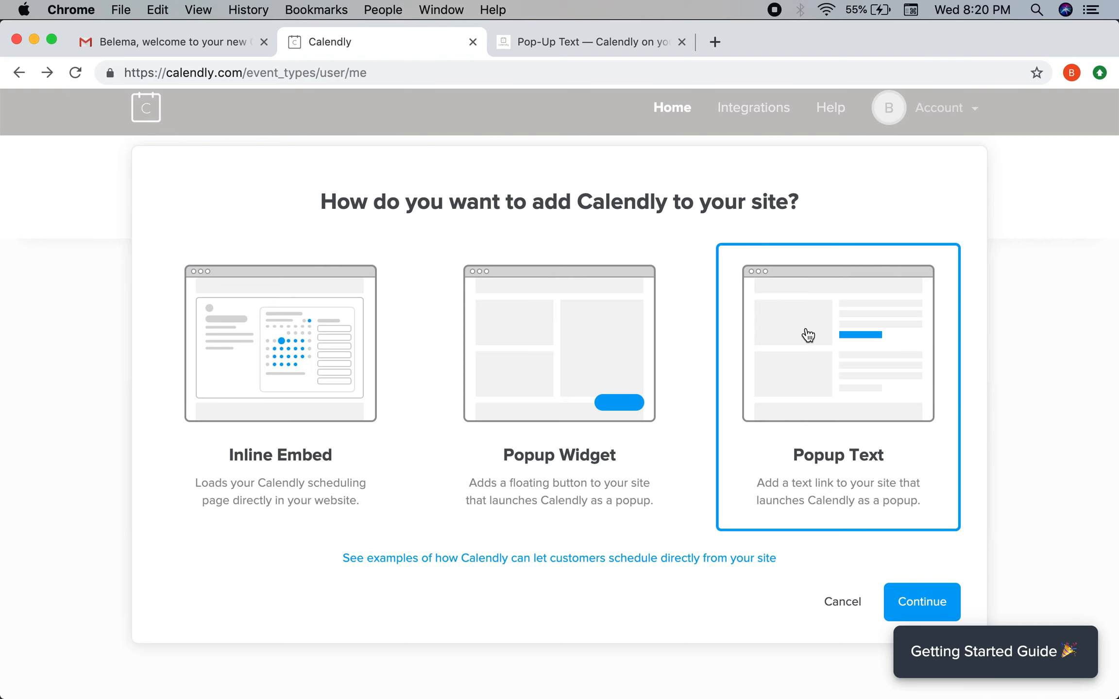
click(913, 598)
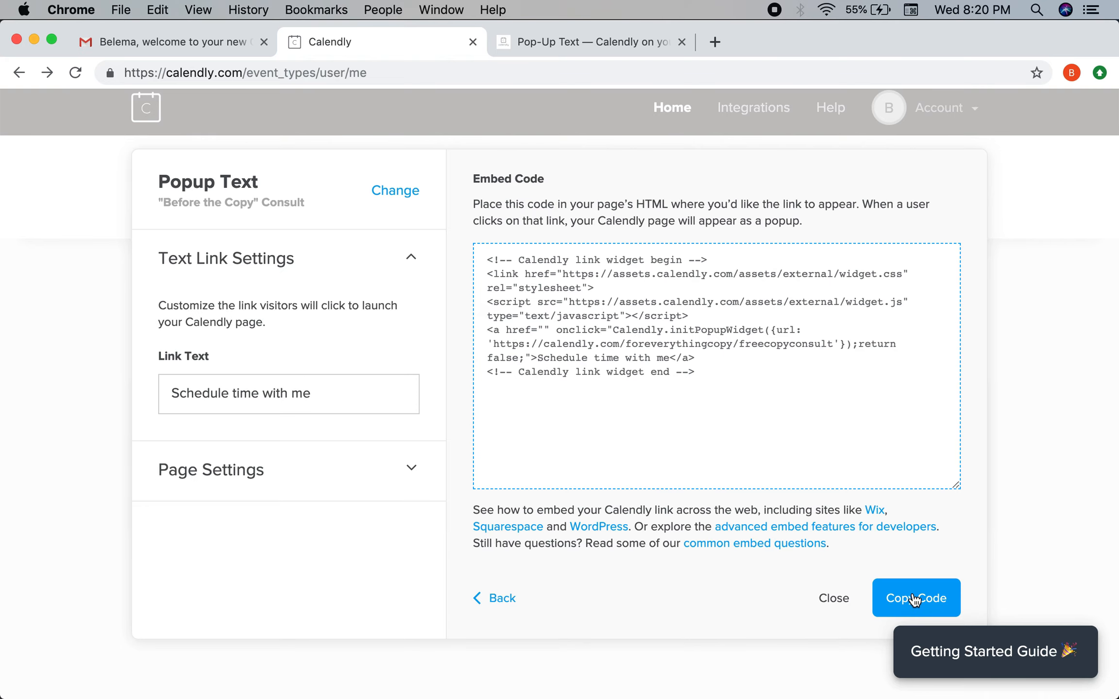
click(337, 403)
key(super+a)
key(BackSpace)
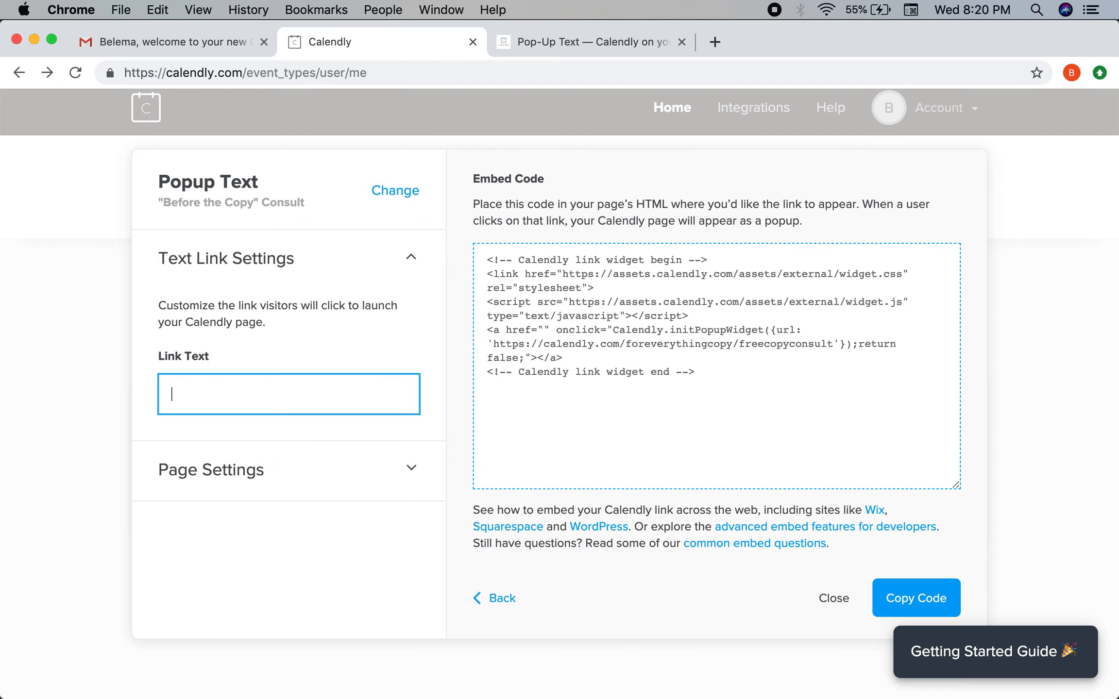
text(Book A Call)
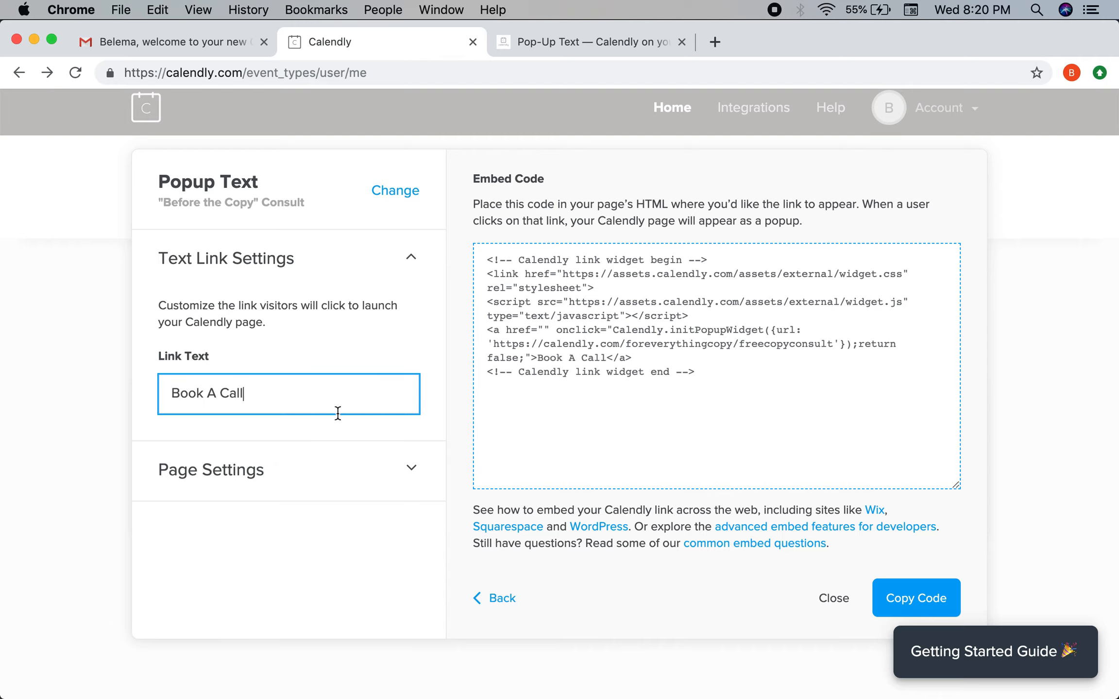
click(410, 466)
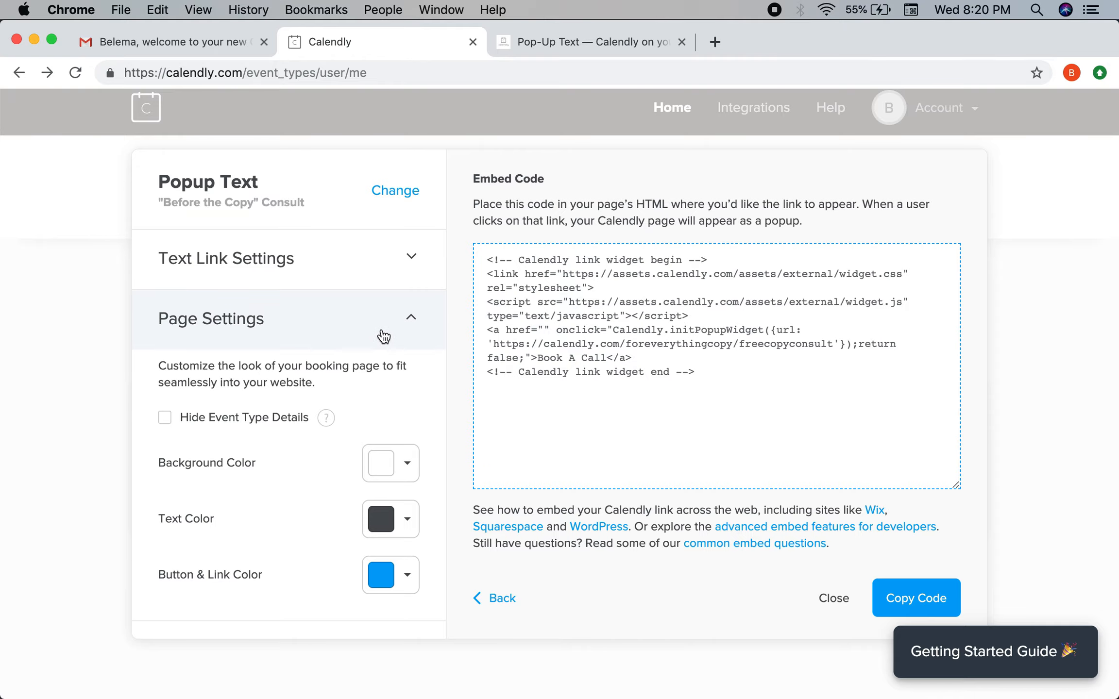
click(408, 325)
click(899, 592)
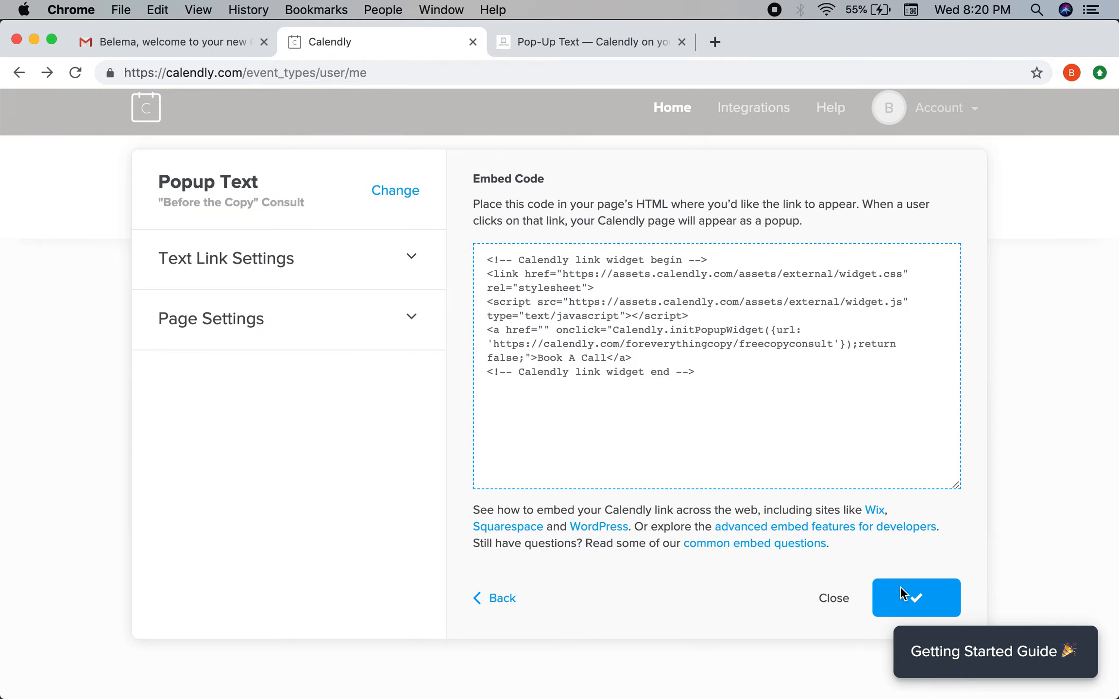
Paste the Book A Call code after the badge widget code and preview the page.
key(ctrl+Up)
click(382, 317)
click(469, 581)
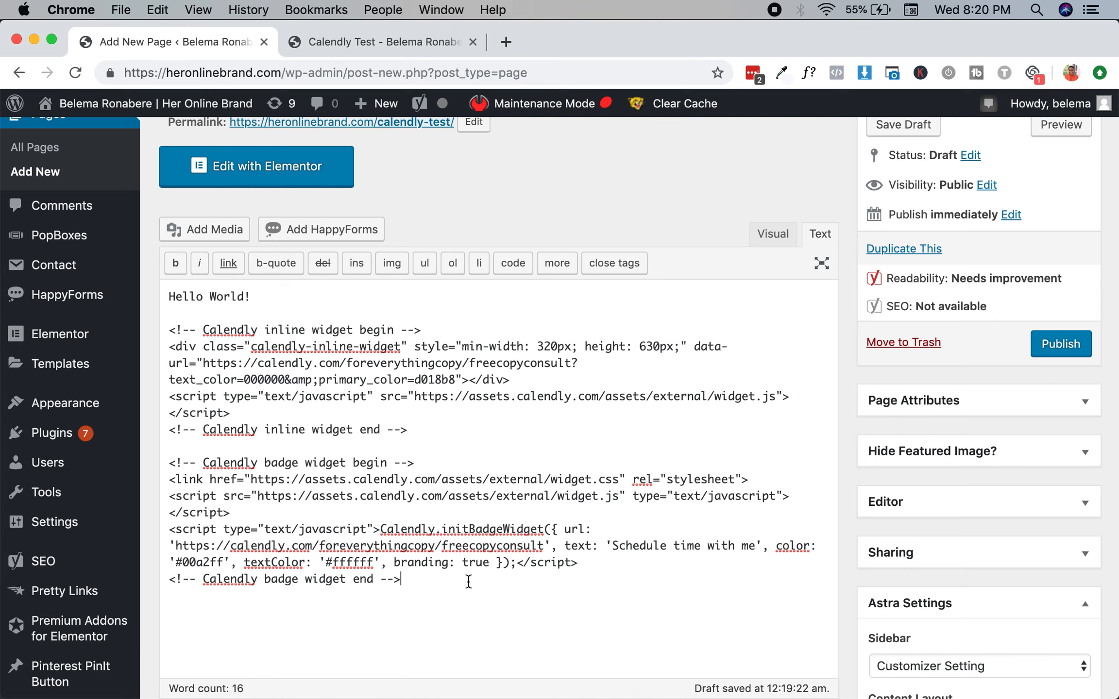
text(<!-- Calendly link widget begin --> <link href="https://assets.calendly.com/assets/external/widget.css" rel="stylesheet"> <script src="https://assets.calendly.com/assets/external/widget.js" type="text/javascript"></script> <a href="" onclick="Calendly.initPopupWidget({url: 'https://calendly.com/foreverythingcopy/freecopyconsult'});return false;">Schedule time with me</a> <!-- Calendly link widget end -->)
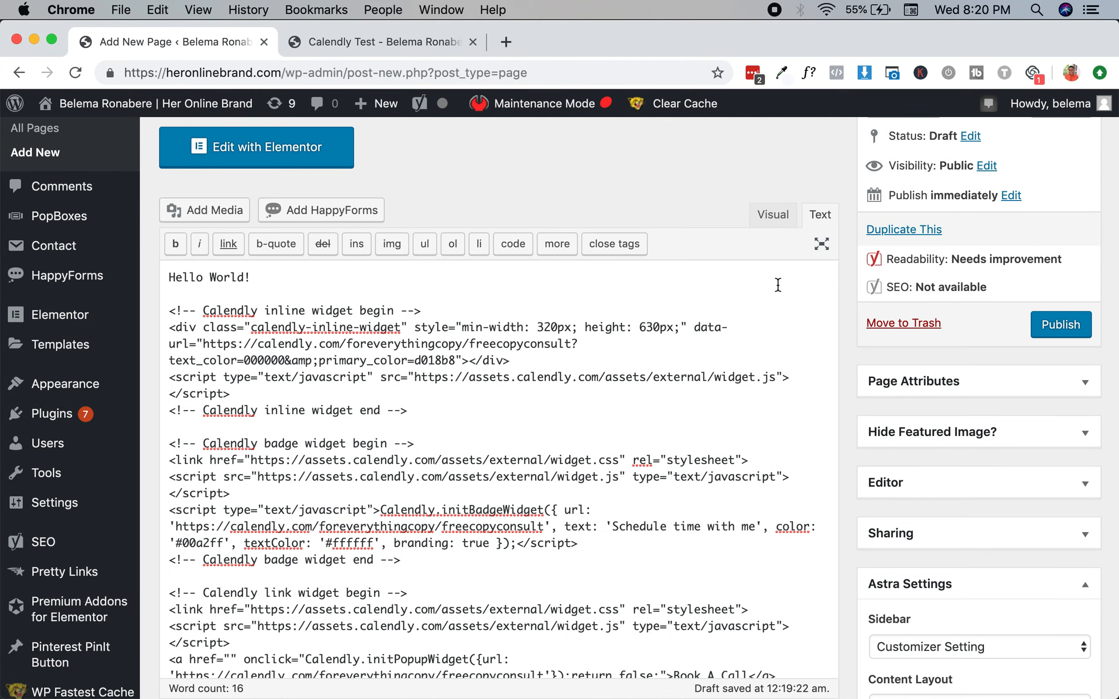
scroll(773, 282, up, 5)
click(1053, 313)
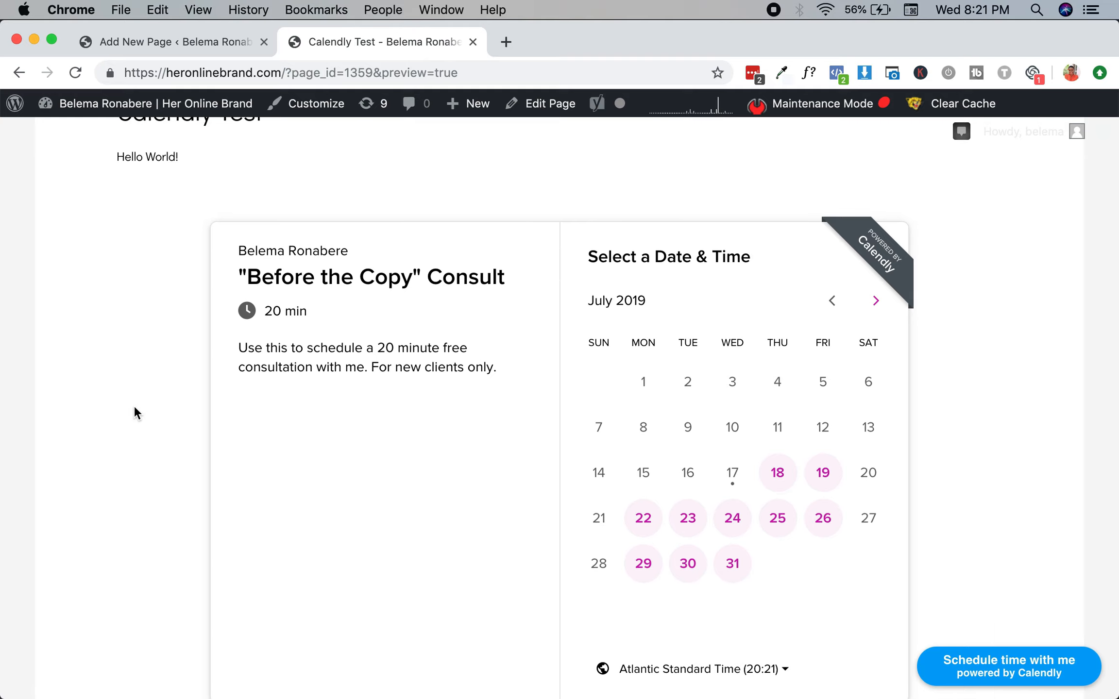
Test that the Book A Call link opens the booking popup, then go back to Calendly's embed code.
scroll(137, 405, down, 9)
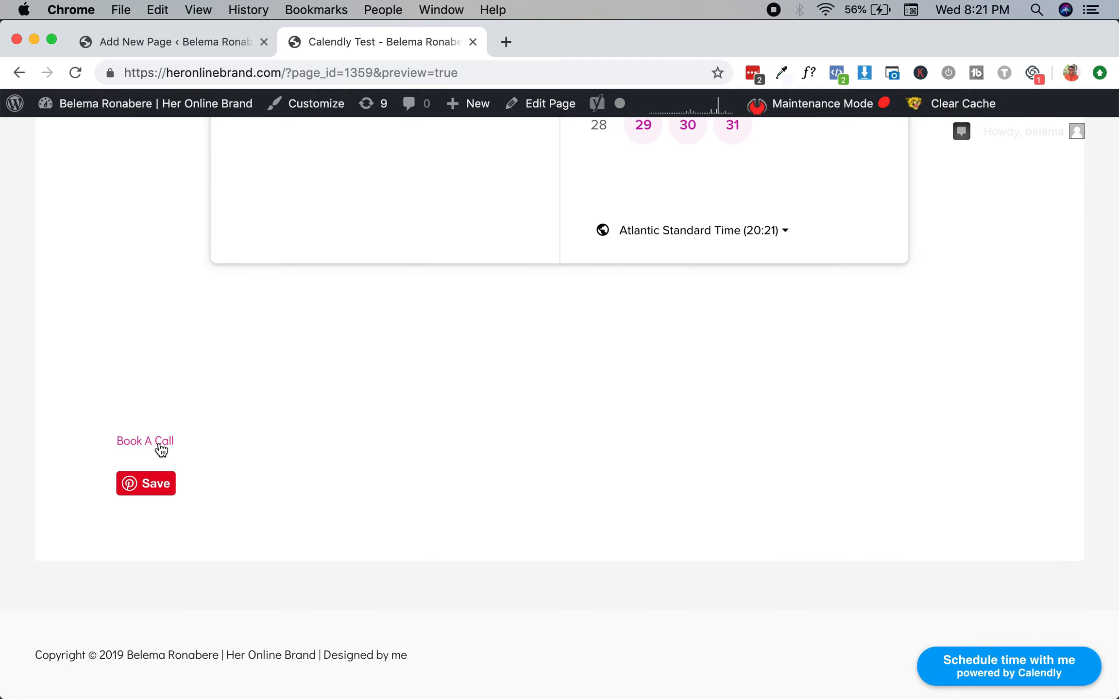
click(145, 444)
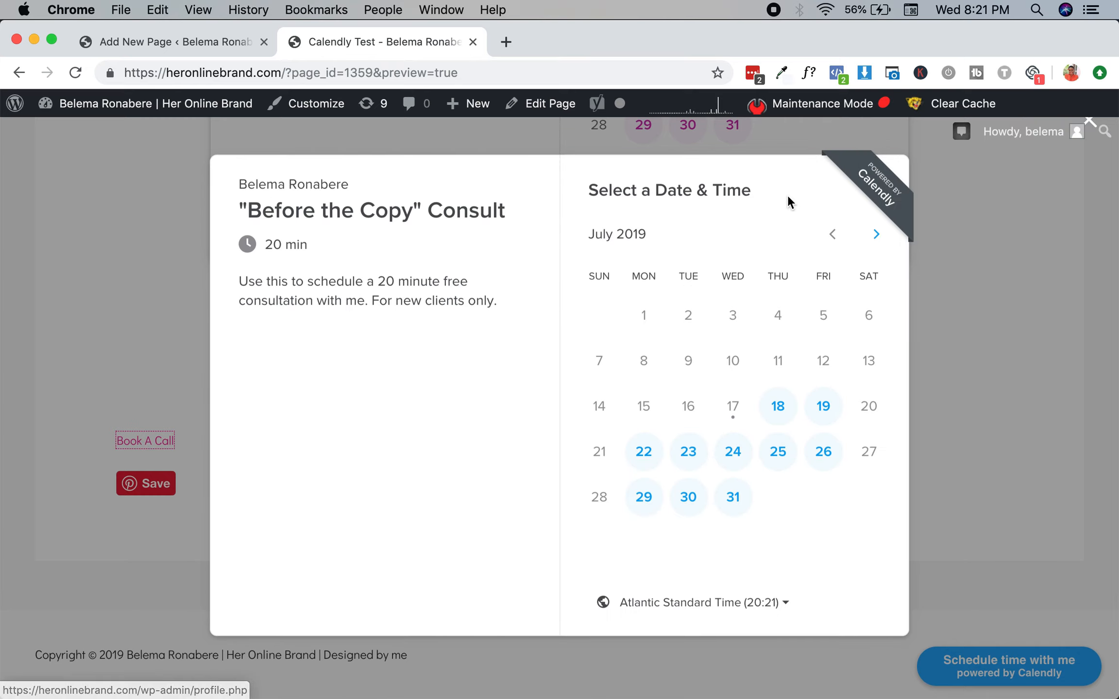
click(1091, 127)
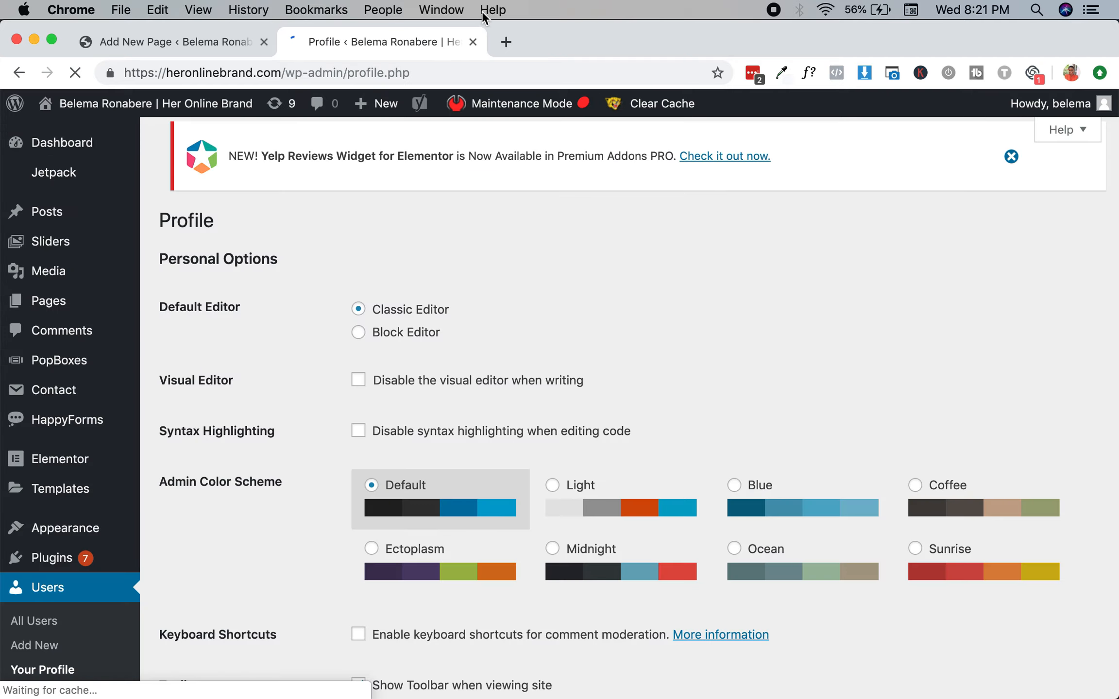
click(473, 42)
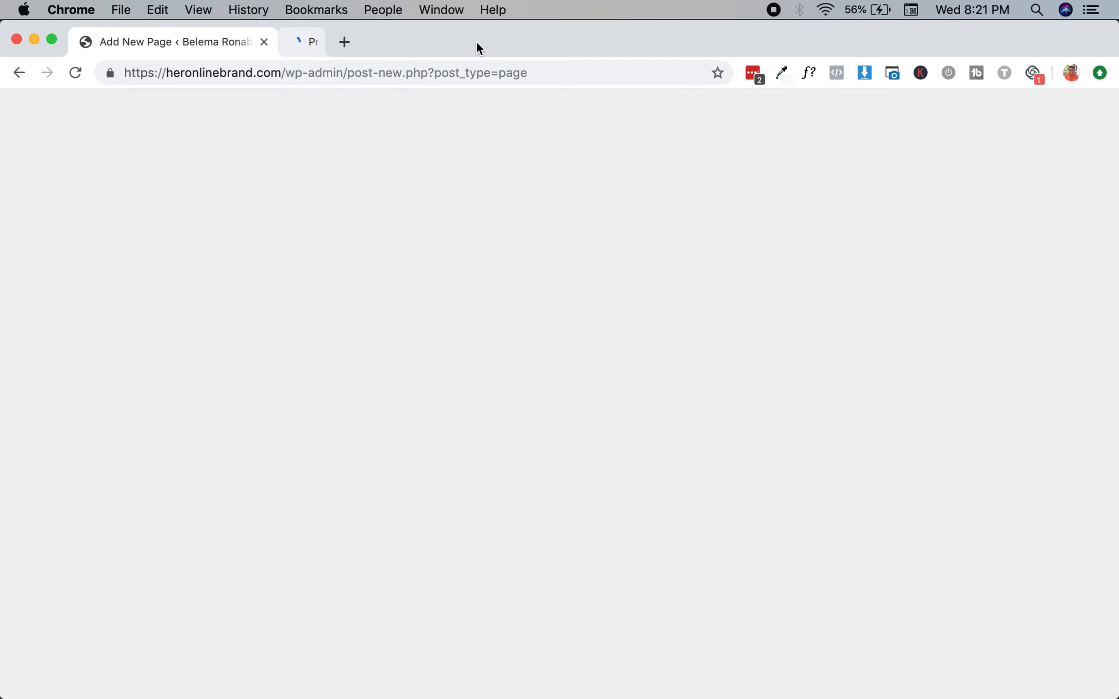
key(ctrl+Up)
click(499, 269)
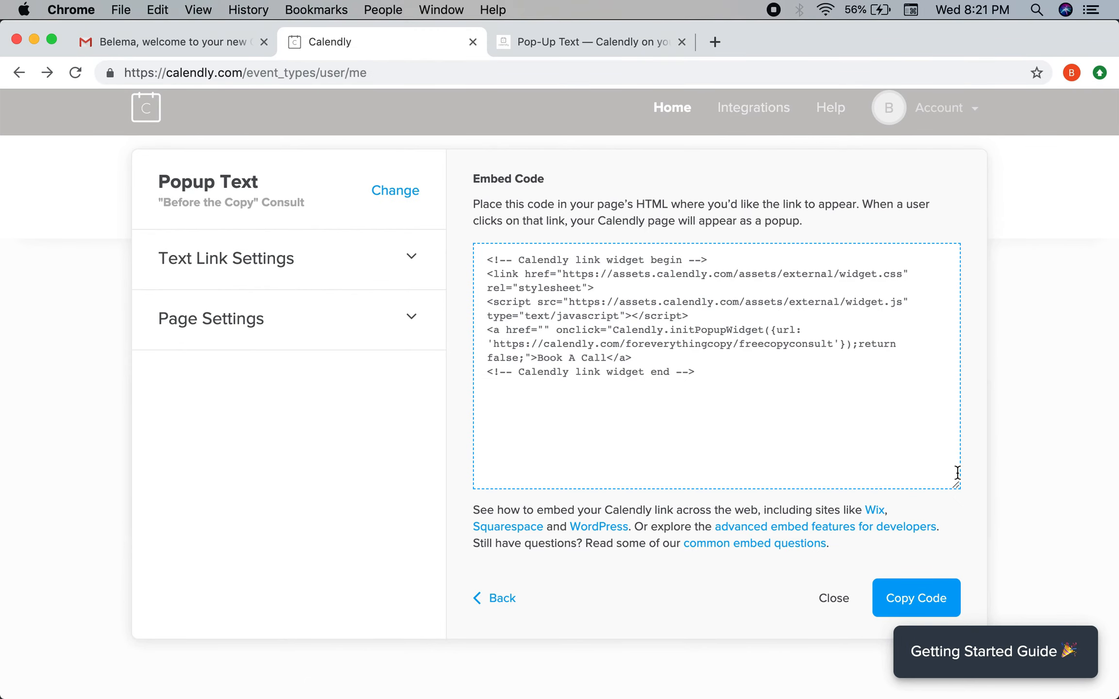
Copy the 'Before the Copy' Consult booking link into the address bar, then return to the WordPress editor.
click(98, 291)
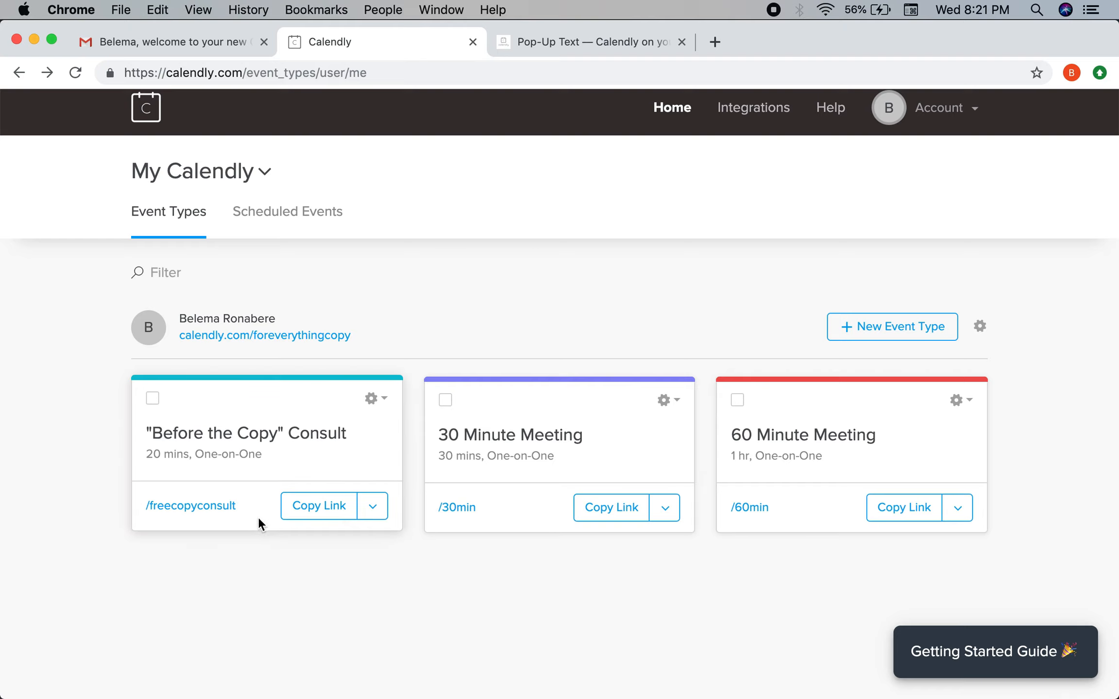
click(315, 507)
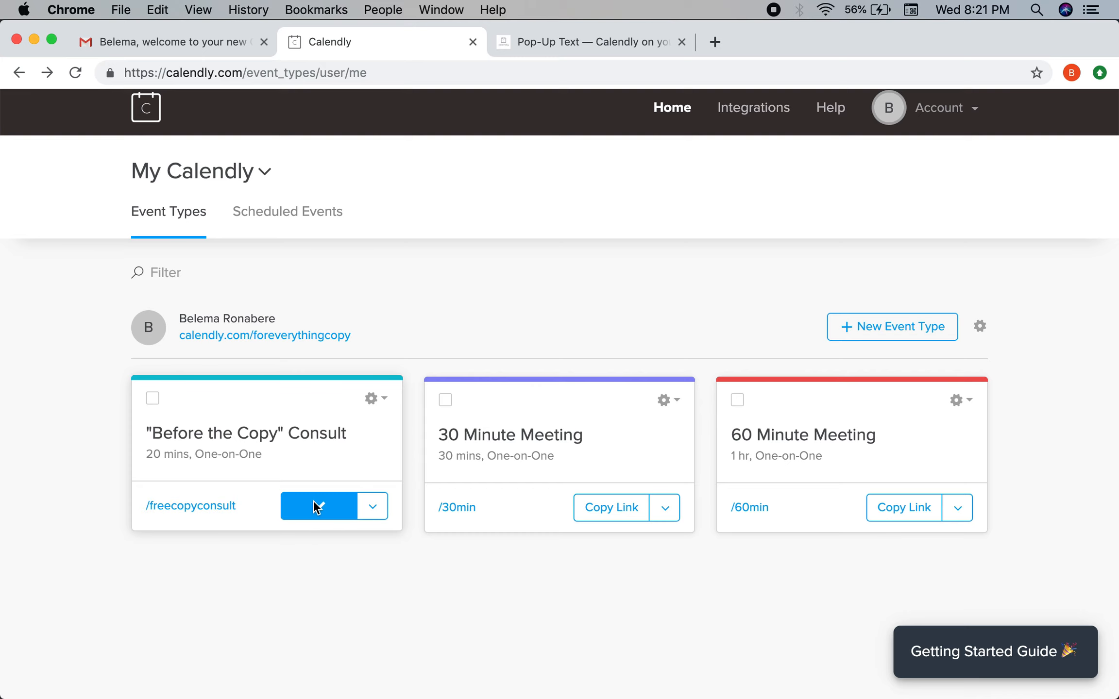
click(667, 39)
click(615, 67)
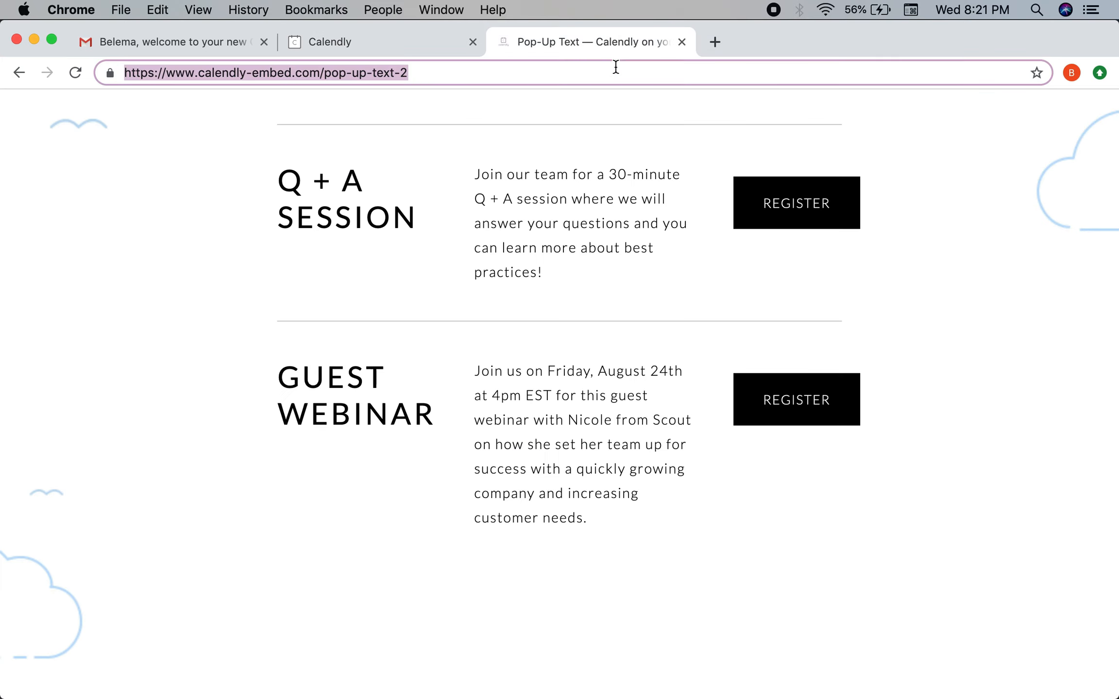
text(https://calendly.com/foreverythingcopy/freecopyconsult)
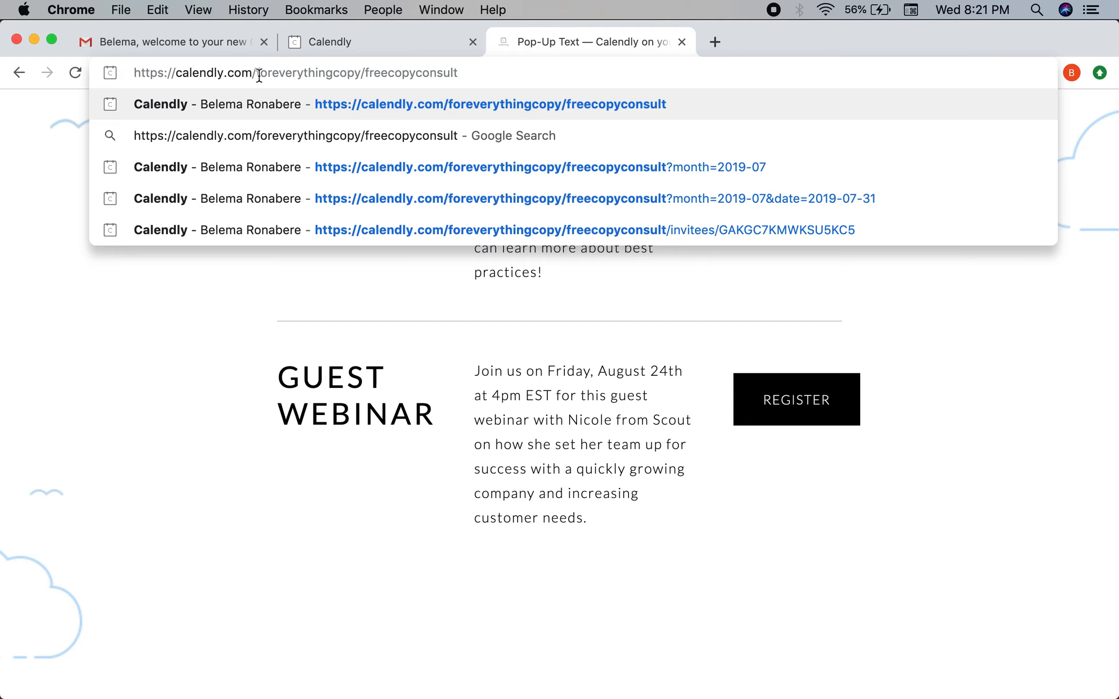
drag(256, 72, 478, 81)
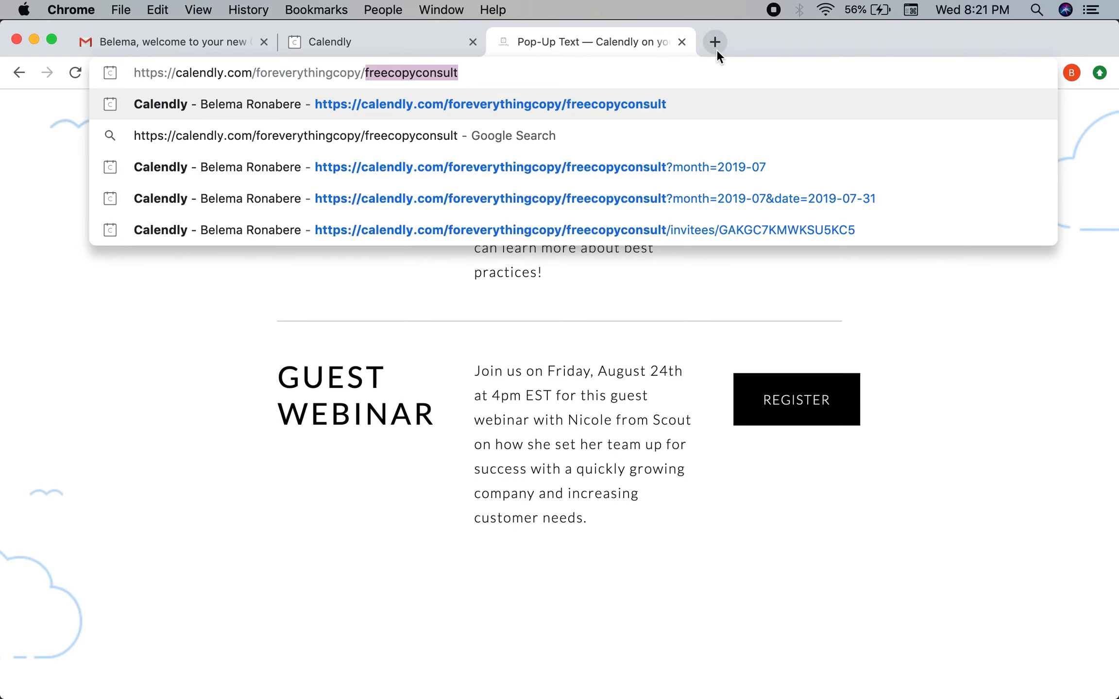
key(ctrl+Up)
click(423, 131)
Try going to 'bit.y' from the WordPress editor tab's address bar.
click(267, 74)
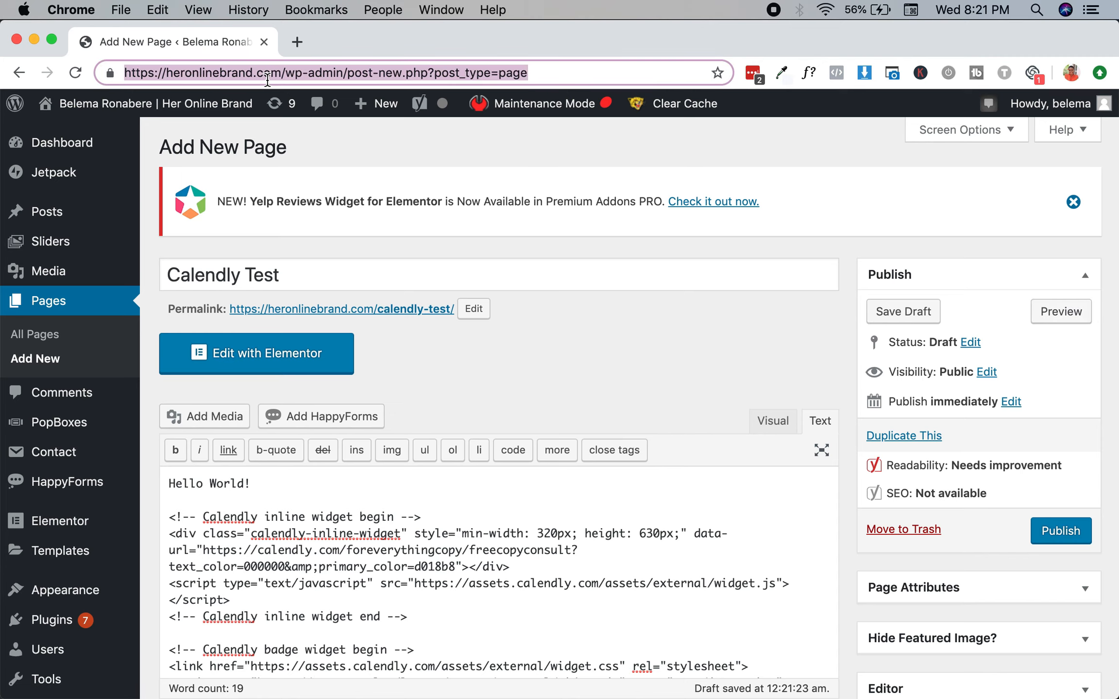
text(bit.y)
key(Return)
click(280, 69)
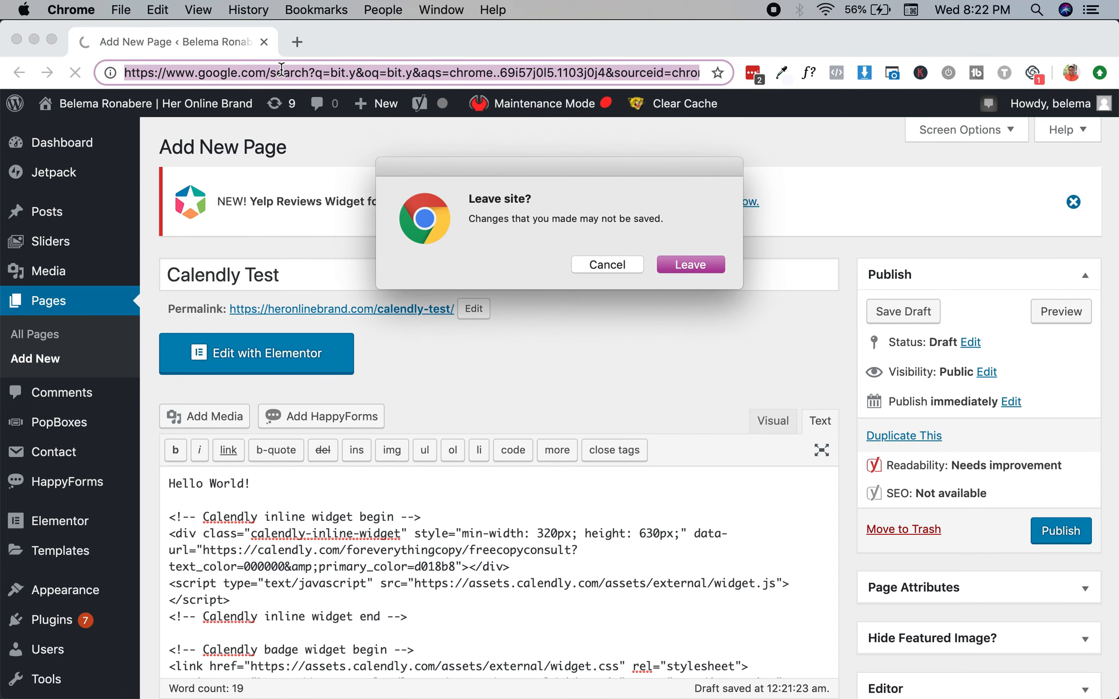
Open bit.ly/ in a new tab, leaving the unsaved WordPress editor page.
click(297, 42)
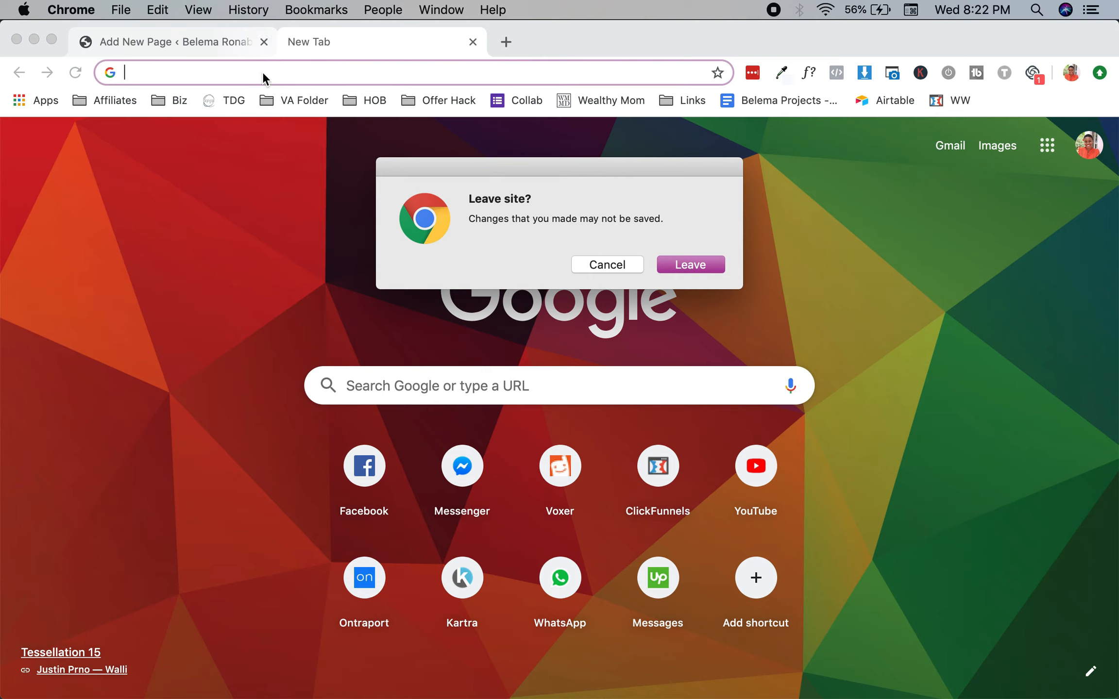
click(679, 264)
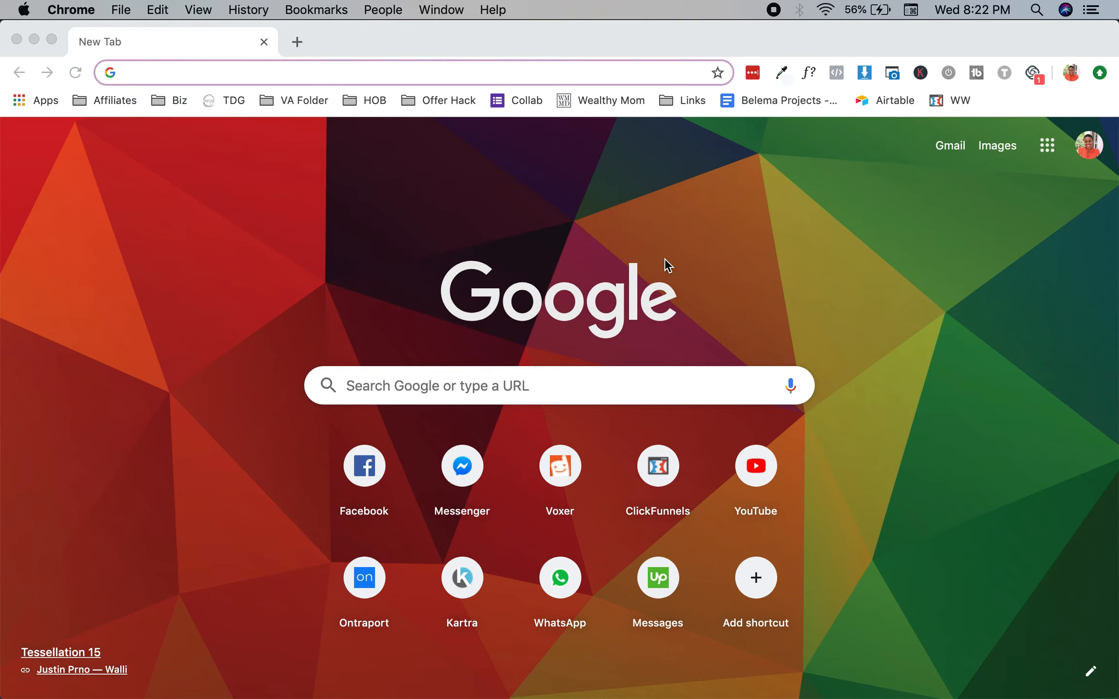
click(217, 70)
text(bitl)
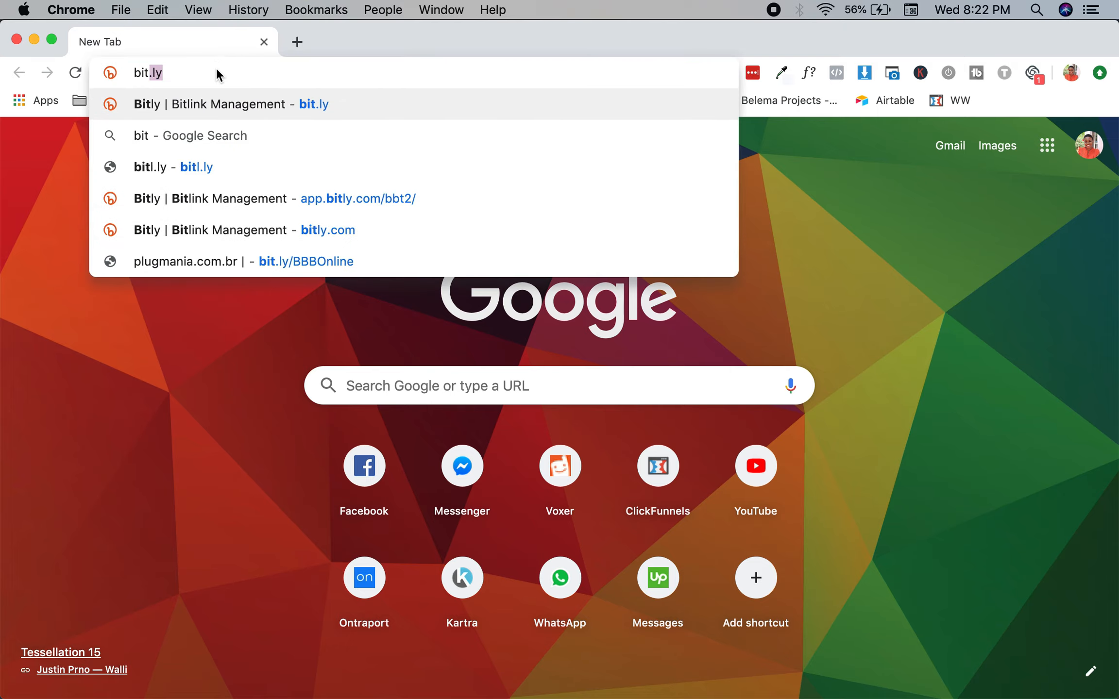
key(BackSpace)
key(BackSpace)
text(.ly/)
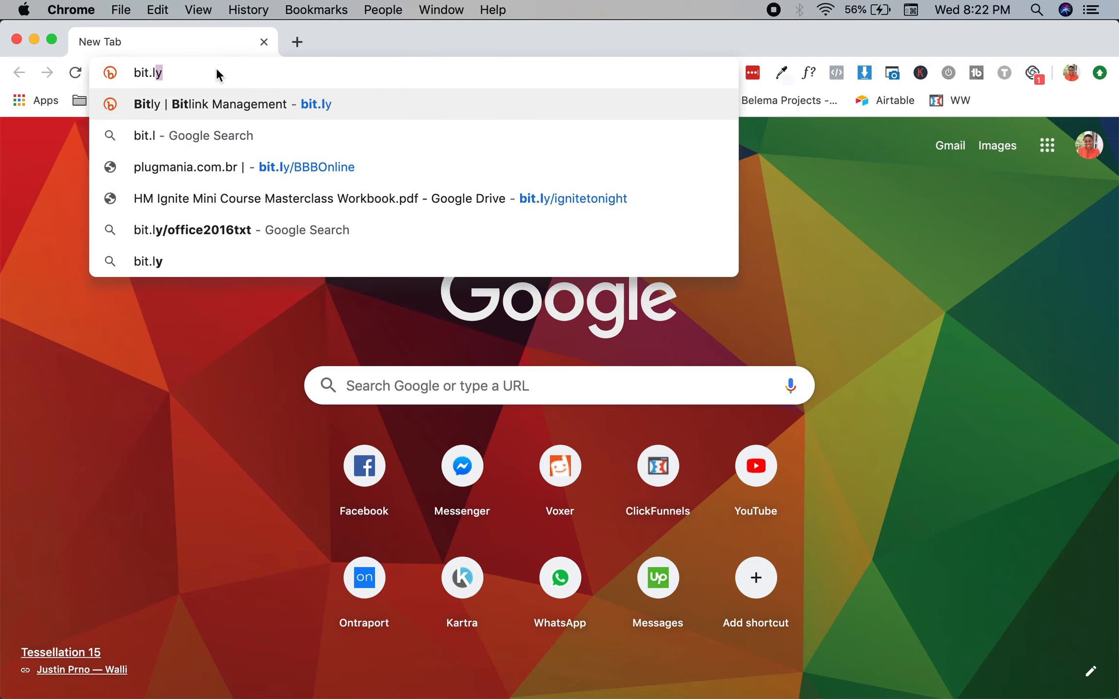
key(Return)
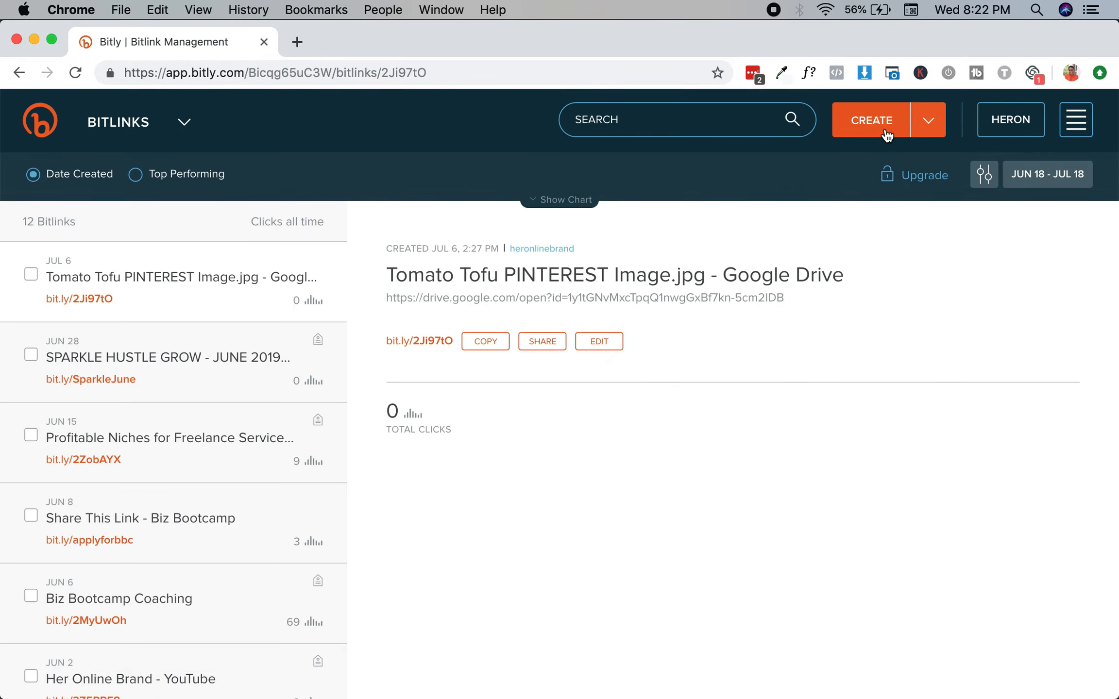
Create a Bitlink from the pasted Calendly booking URL and copy the short link.
click(871, 121)
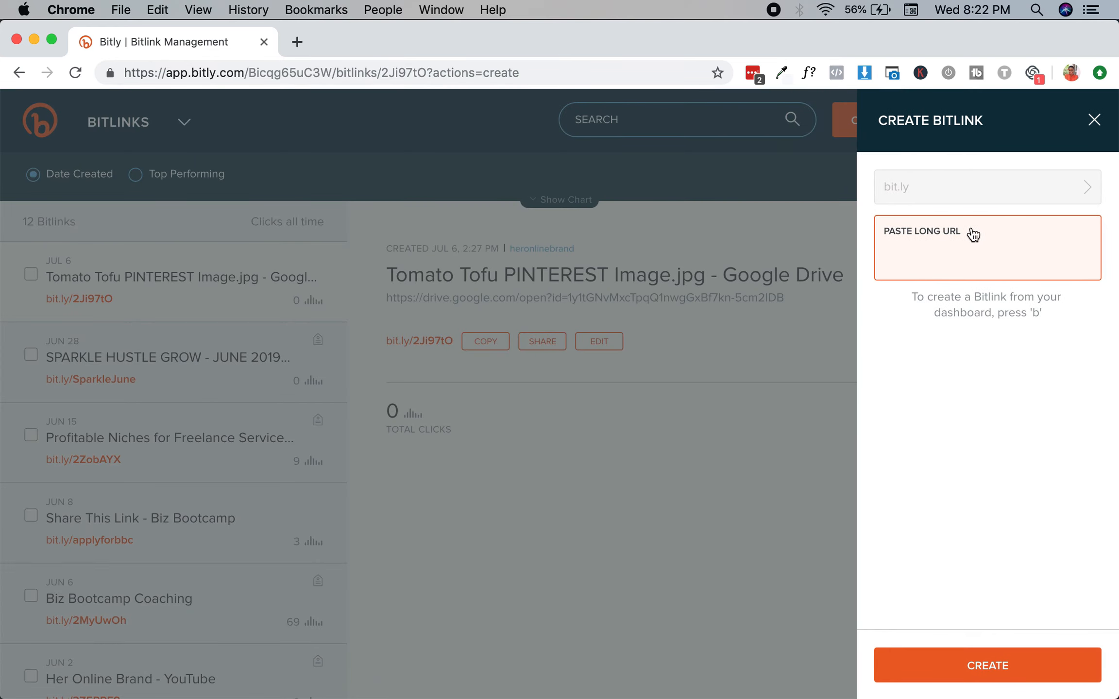
text(https://calendly.com/foreverythingcopy/freecopyconsult)
key(Return)
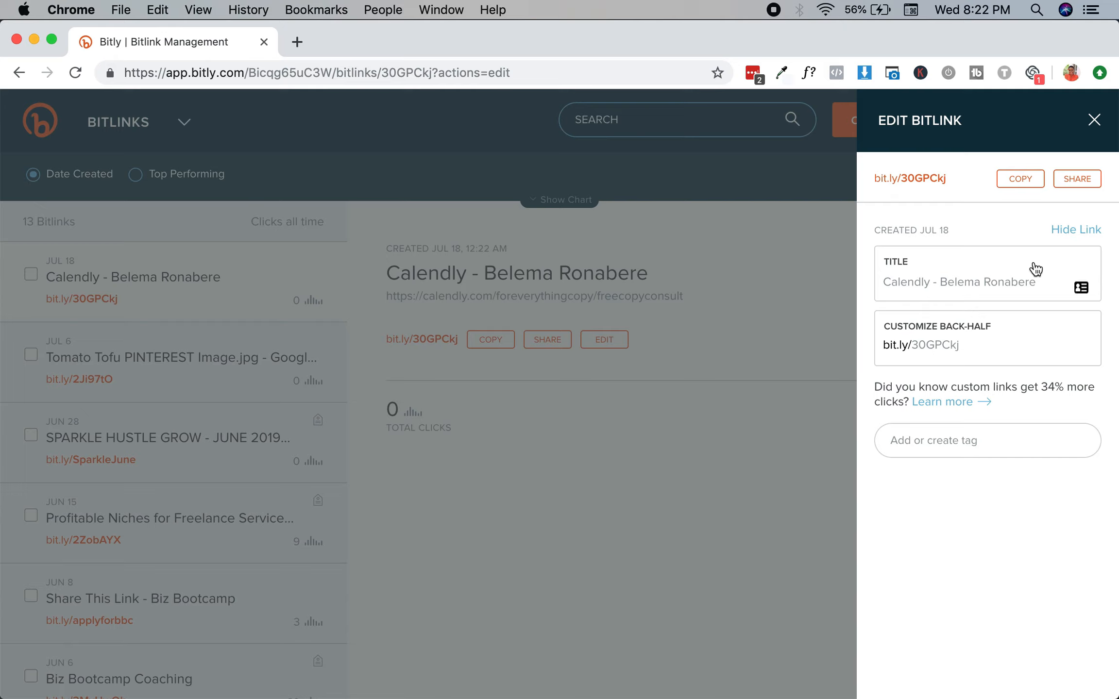
click(1027, 180)
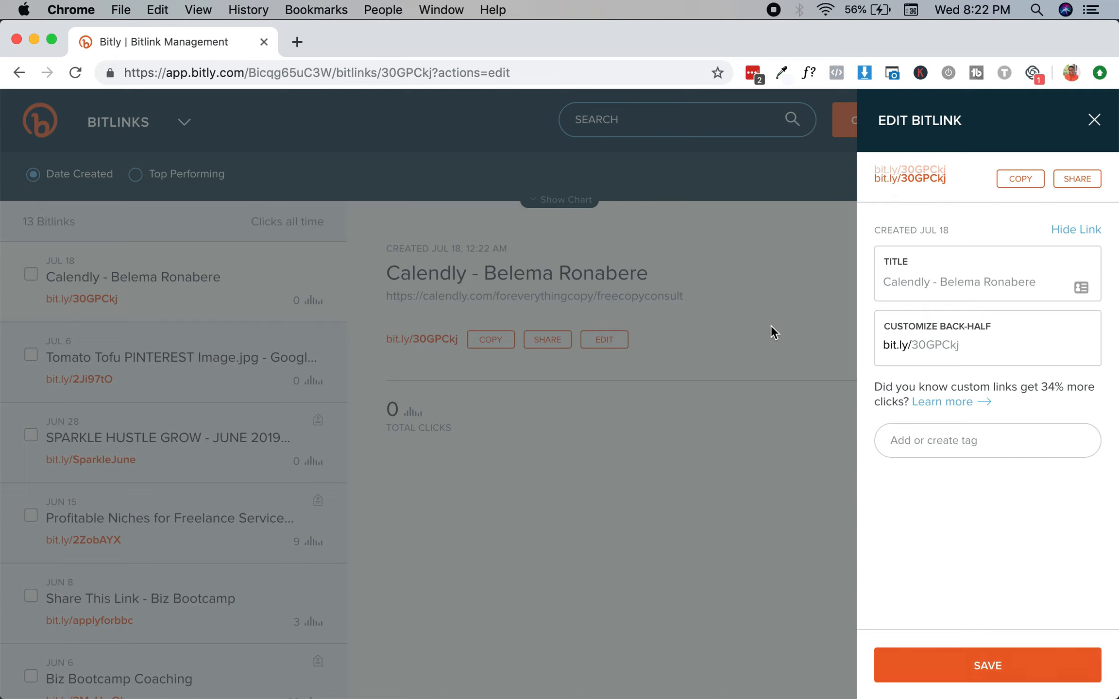
click(772, 321)
Bring the Calendly Pop-Up Text window back to the front.
key(ctrl+Up)
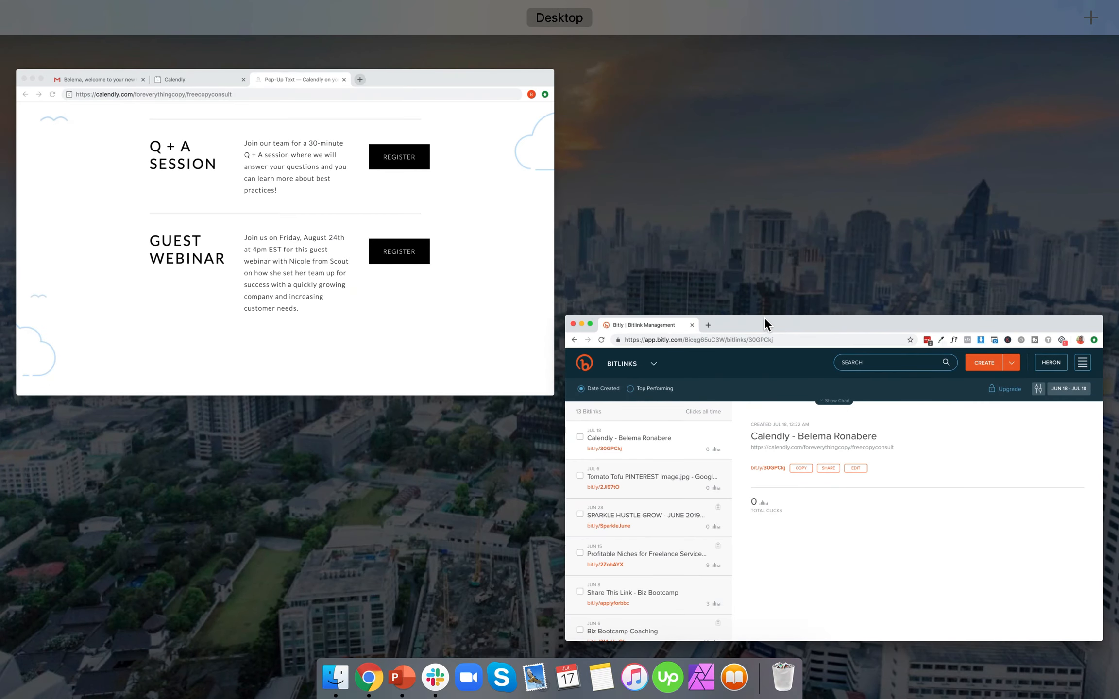
click(502, 204)
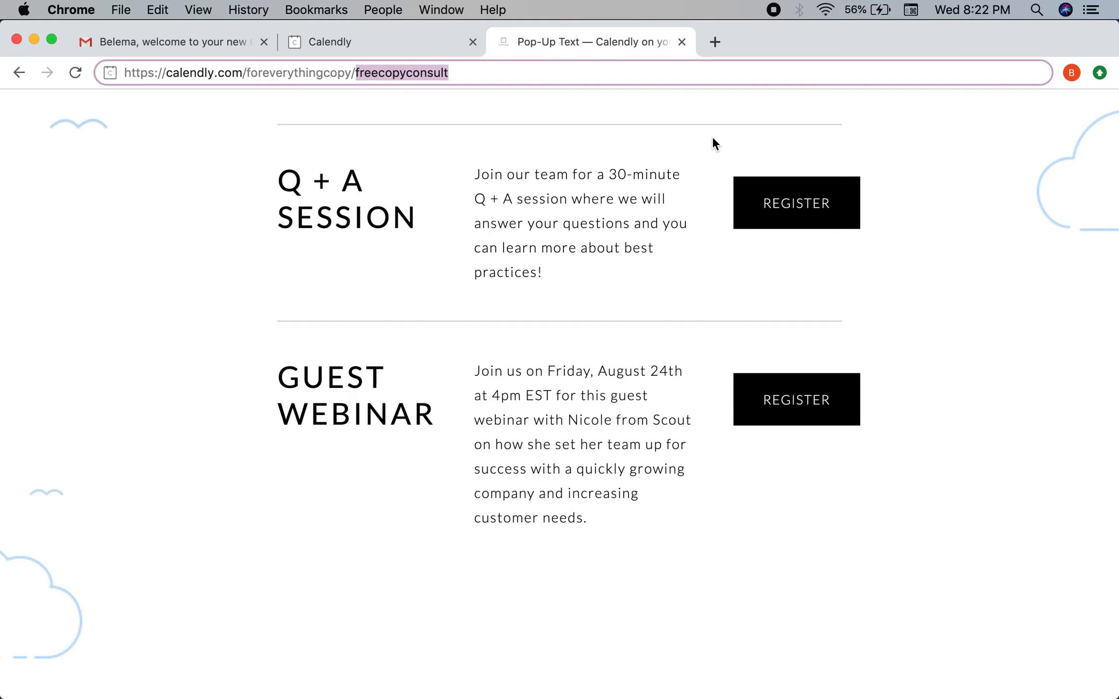
click(773, 9)
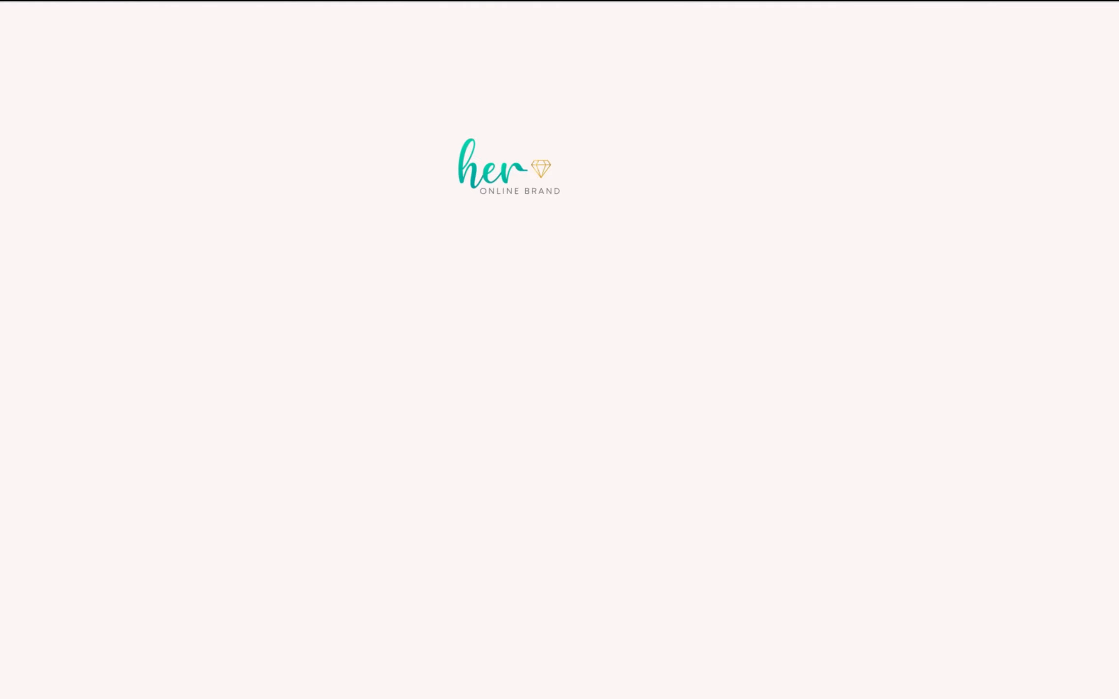